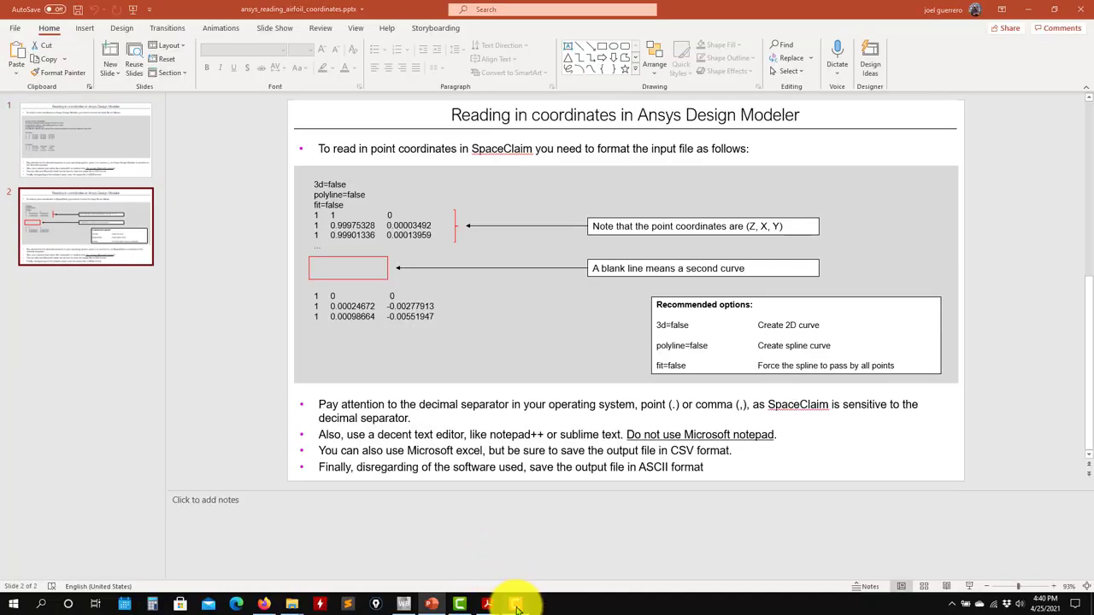
Step: Minimize the presentation and open the naca0012_coordinates > coordinates_for_design_modeler folder from the tut8_naca_0012 window in File Explorer
left_click(517, 606)
left_click(518, 607)
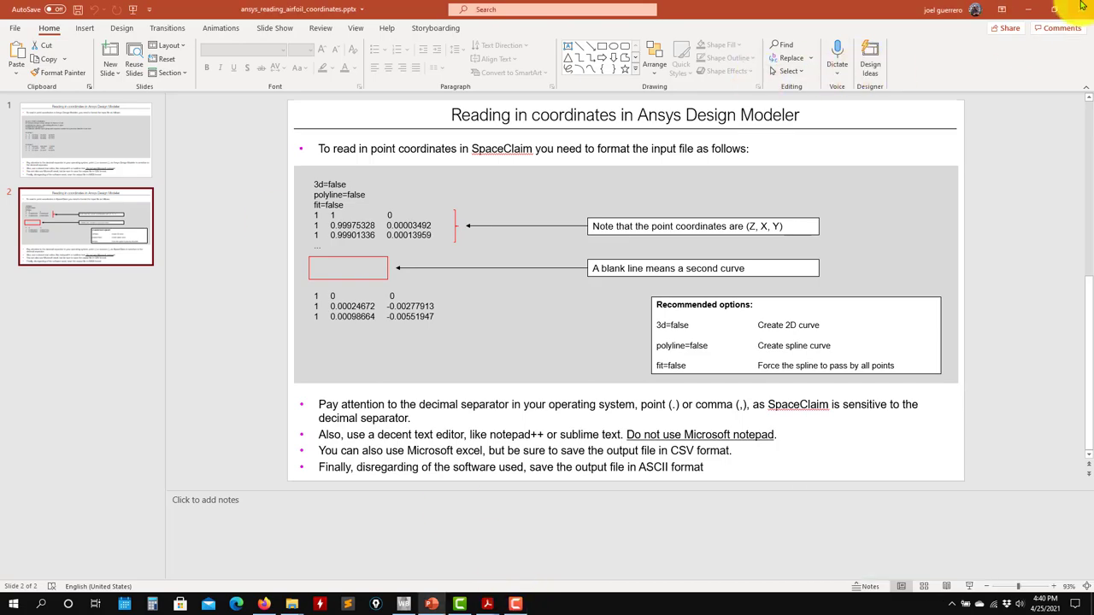
left_click(1034, 8)
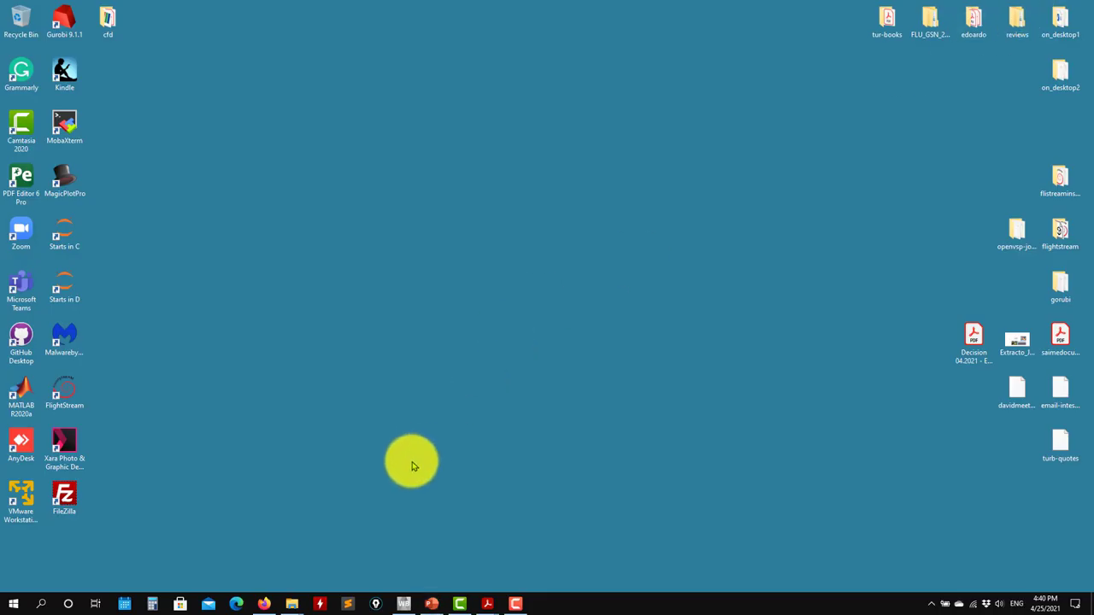
mouse_move(294, 601)
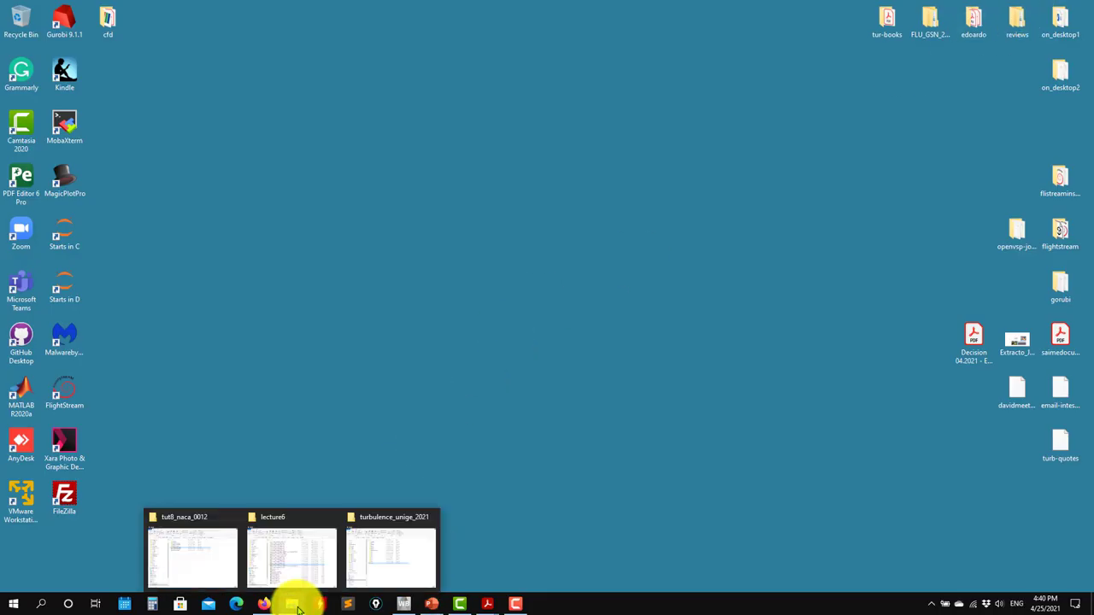
left_click(207, 556)
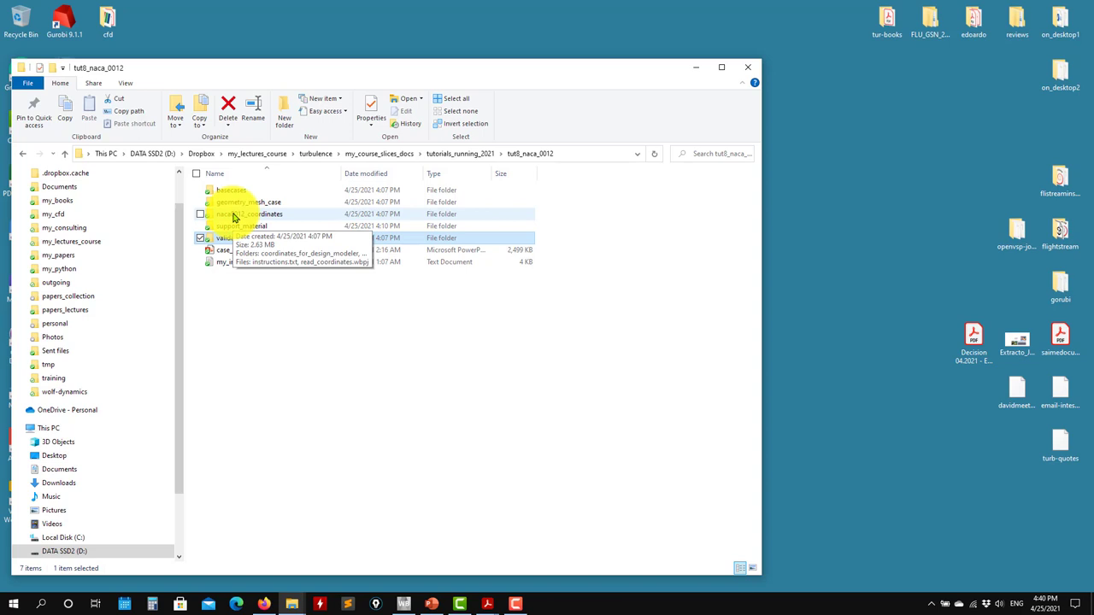
double_click(233, 216)
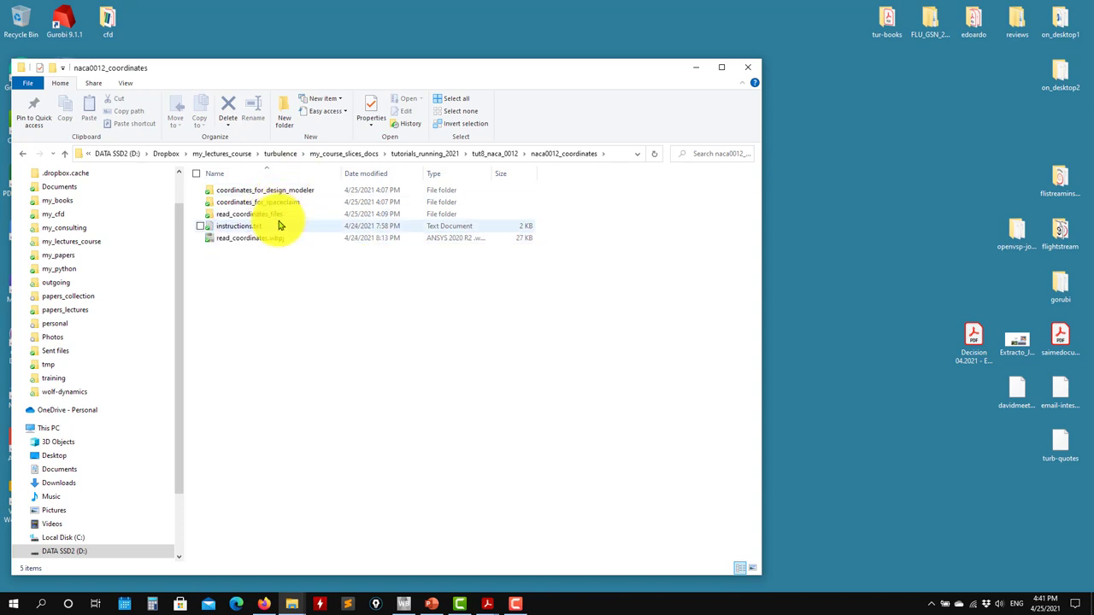
double_click(276, 192)
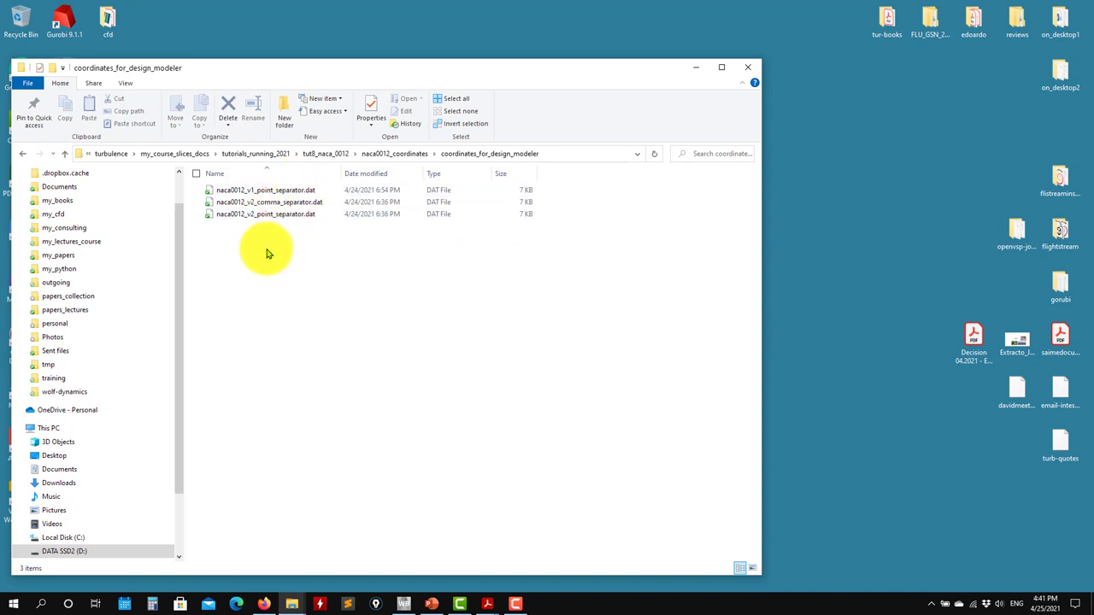
Step: Open naca0012_v1_point_separator.dat and naca0012_v2_point_separator.dat in Sublime Text, closing the unrelated open files and maximizing the editor
right_click(287, 189)
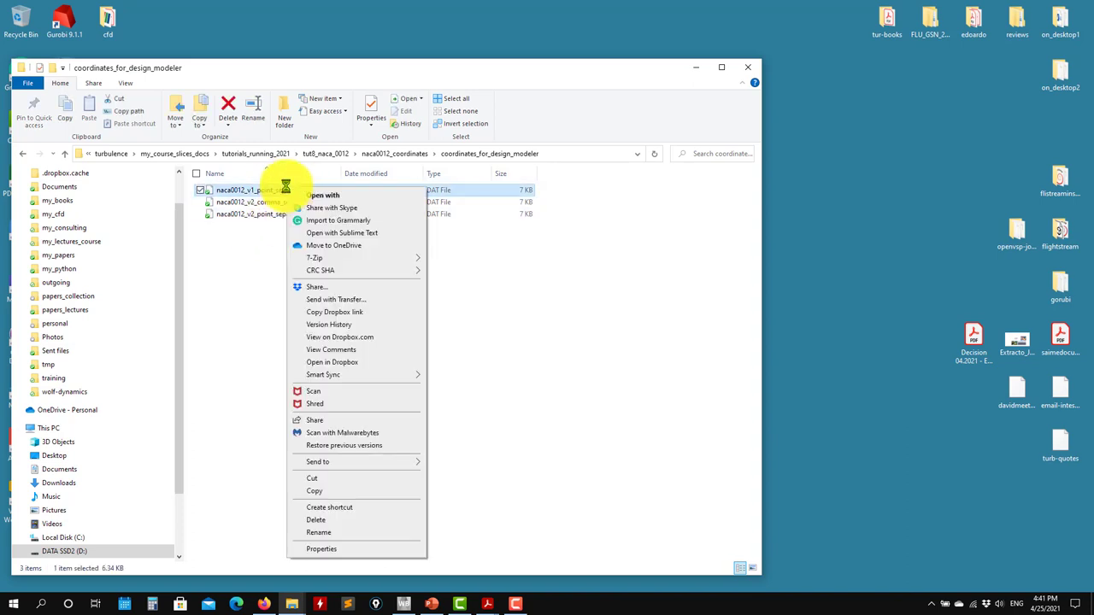
left_click(369, 232)
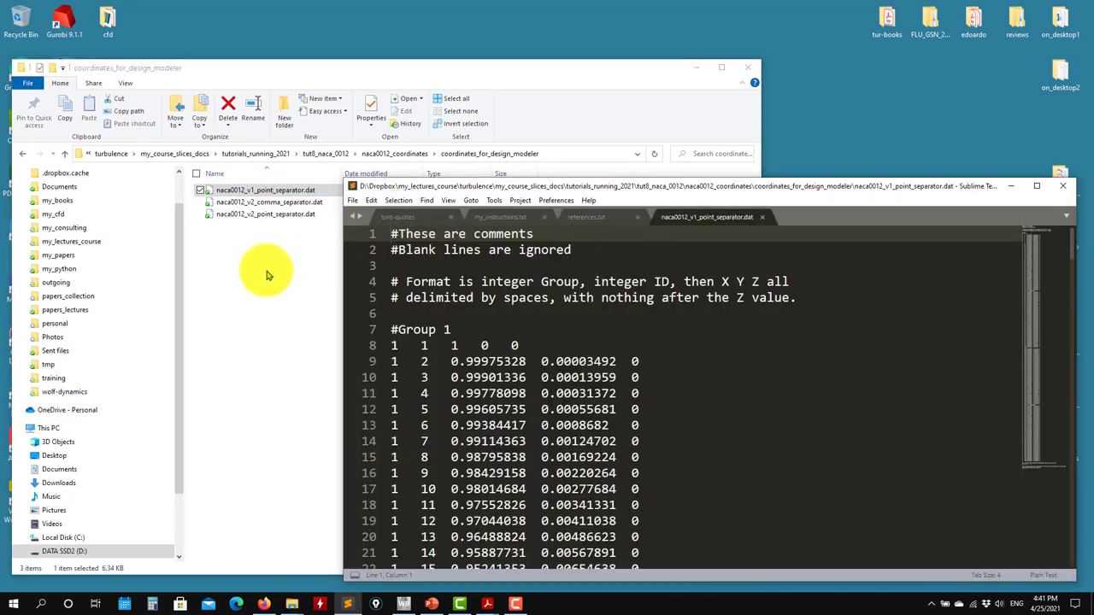
left_click(631, 217)
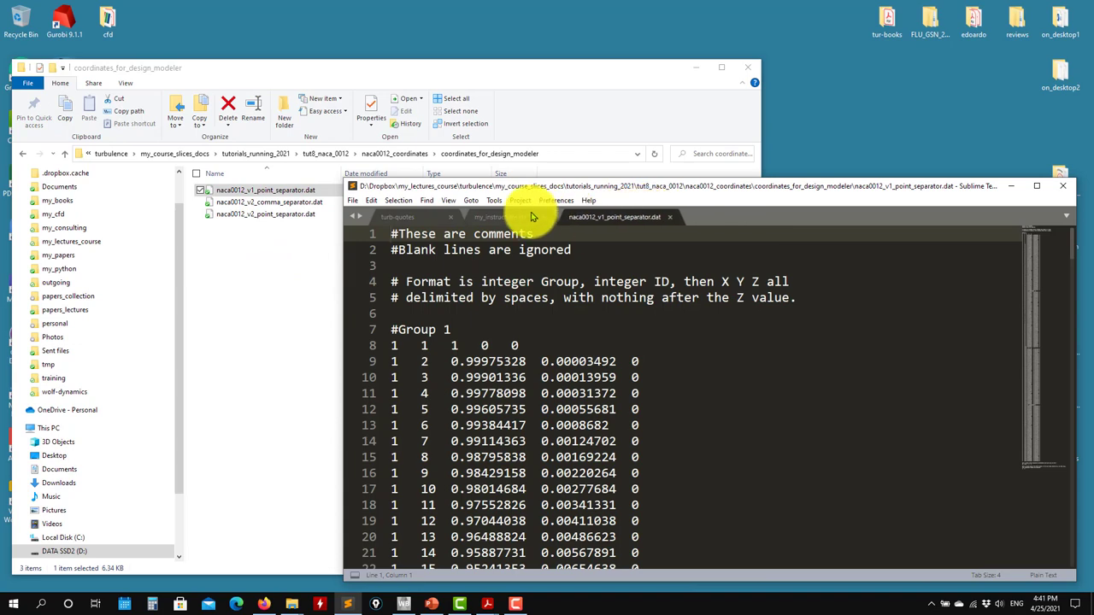
left_click(262, 262)
left_click(266, 214)
left_click(1038, 185)
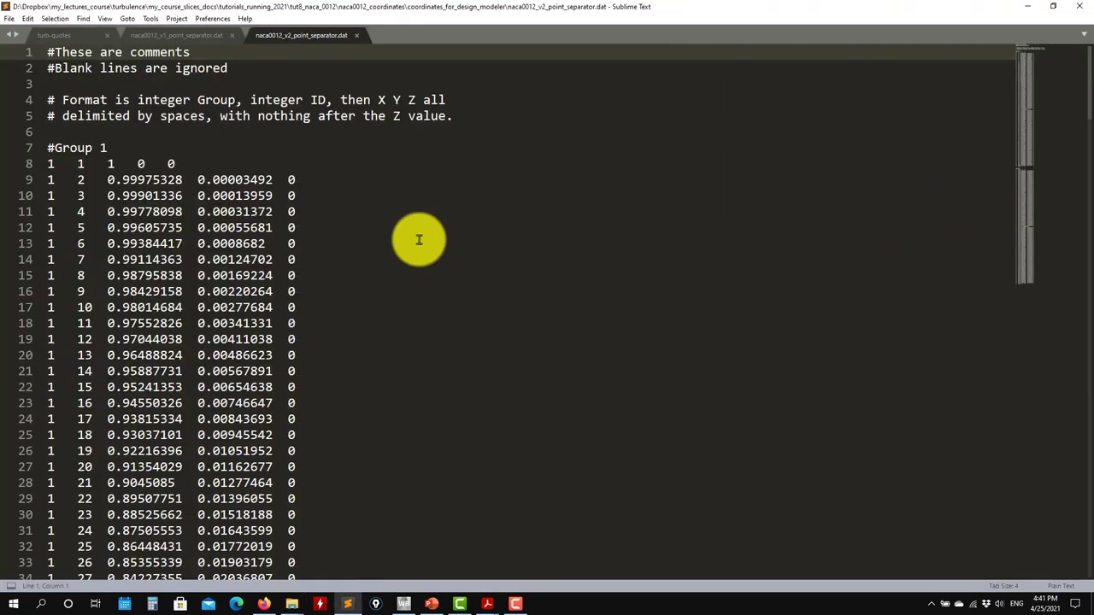
Step: Review naca0012_v1_point_separator.dat from its format comments through the Group 1 point list to the end of the file
left_click(181, 35)
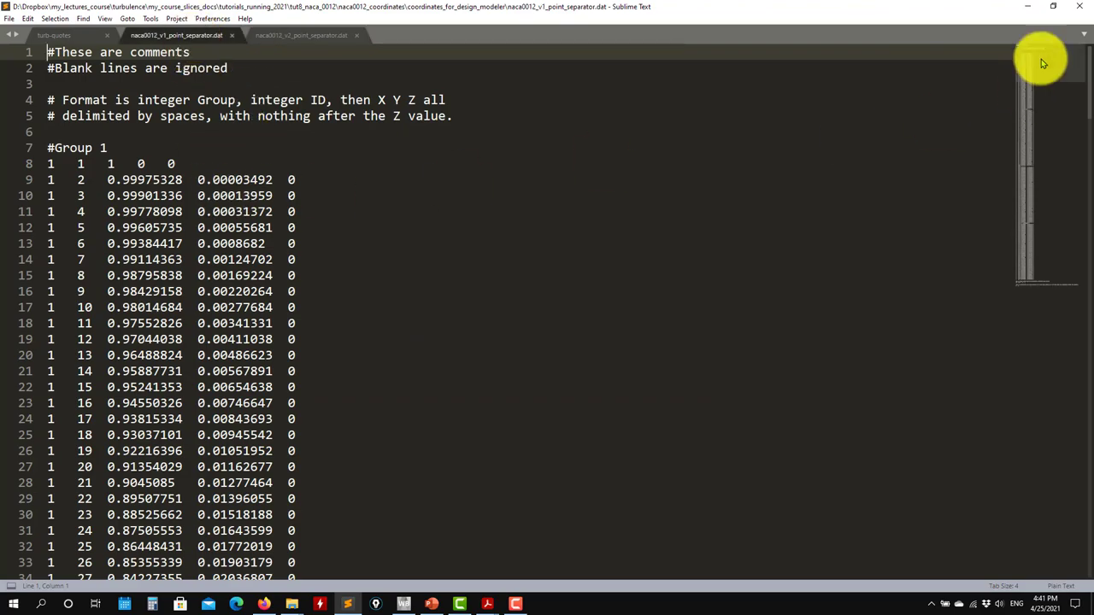
left_click_drag(1043, 63, 966, 91)
scroll(665, 213, "up", 7)
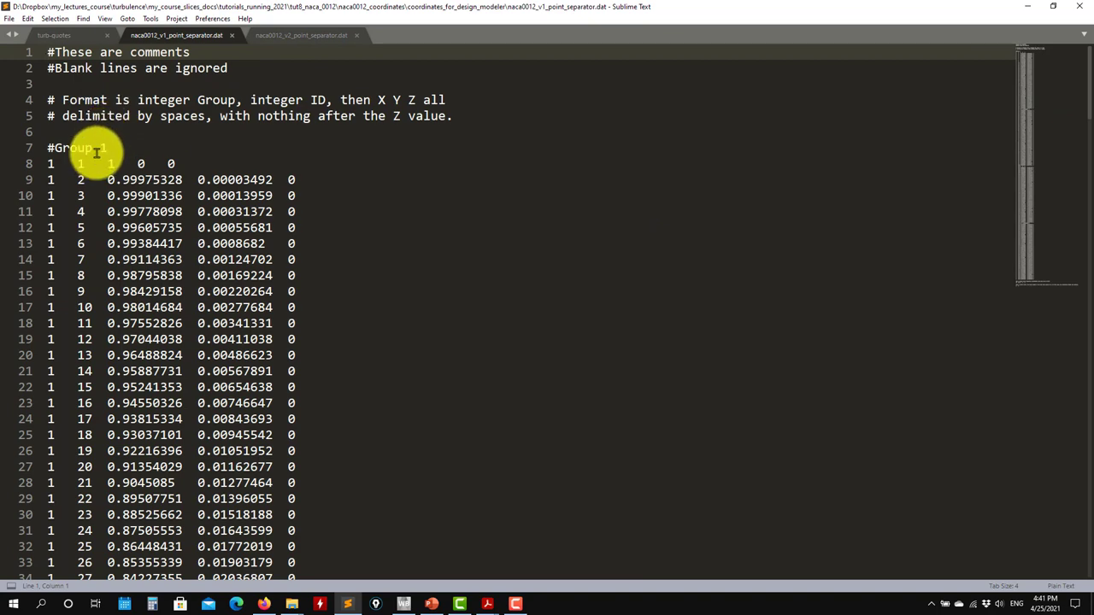
scroll(97, 148, "down", 1)
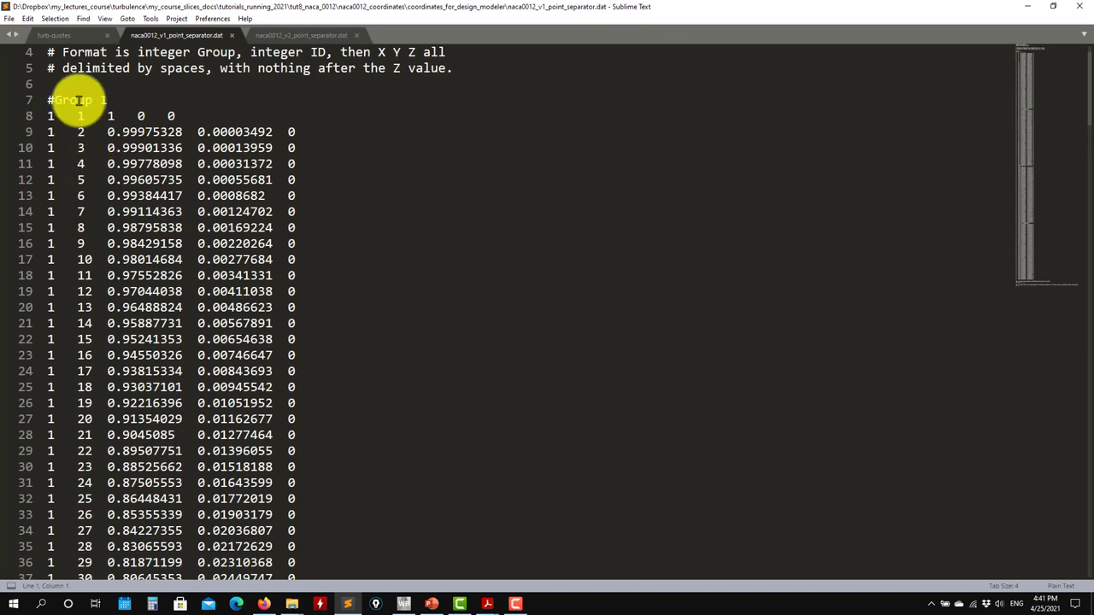
scroll(293, 166, "down", 20)
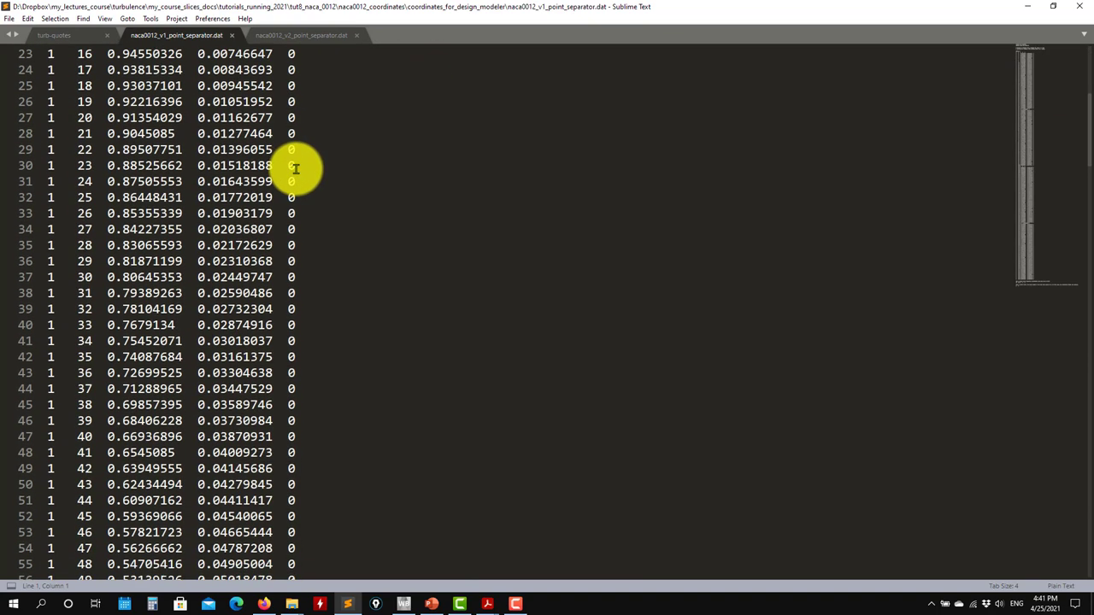
scroll(305, 169, "down", 7)
scroll(307, 167, "down", 9)
scroll(307, 167, "down", 11)
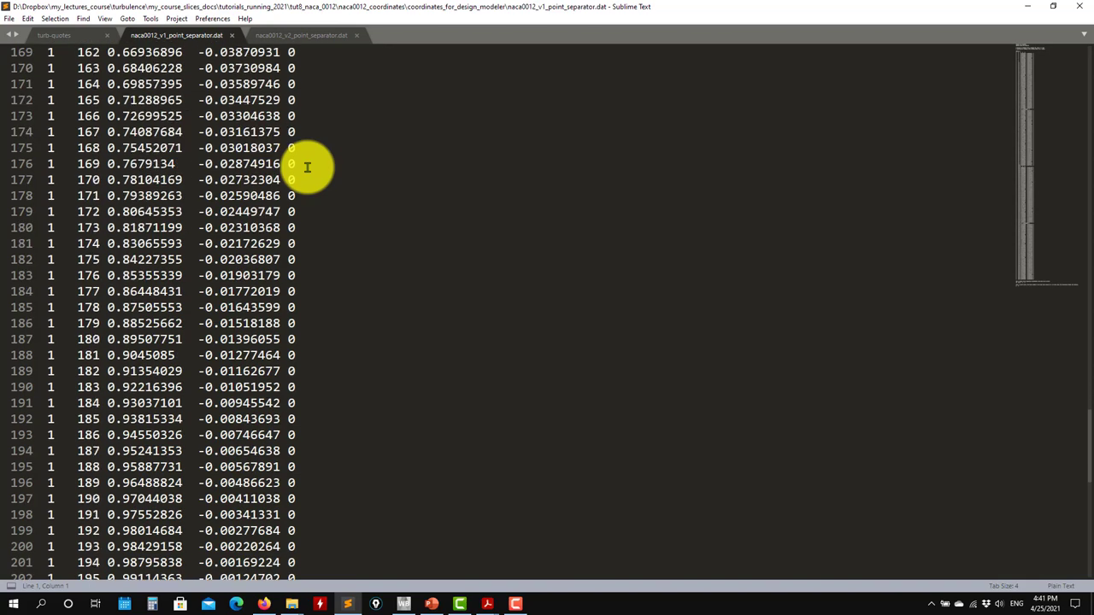
scroll(306, 166, "down", 5)
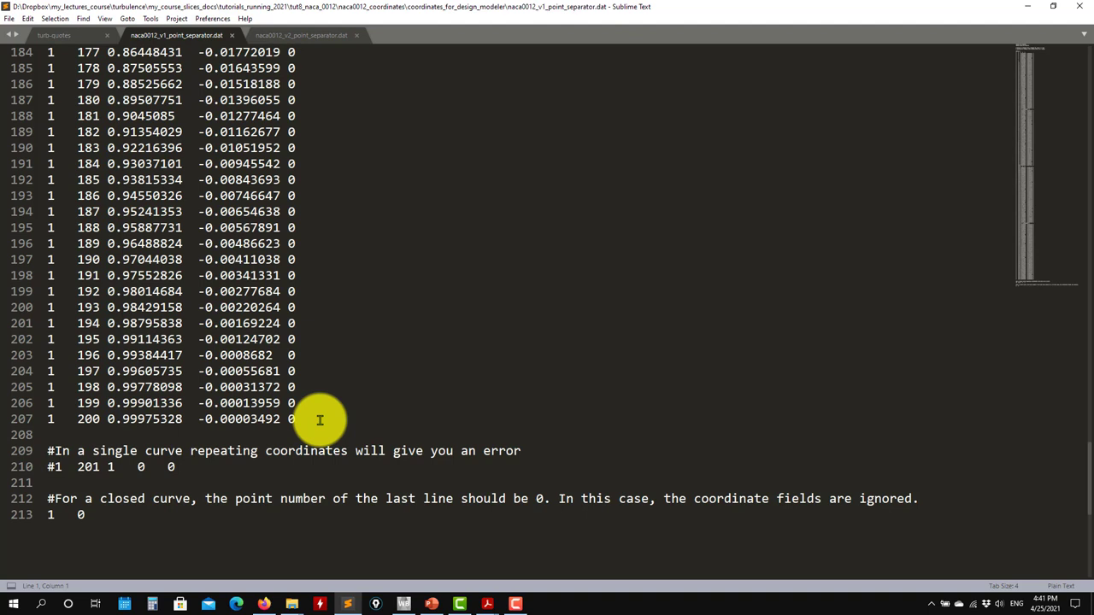
Step: Highlight the comment about repeating coordinates in a single curve and the commented-out point 201 in the v1 file
left_click(182, 466)
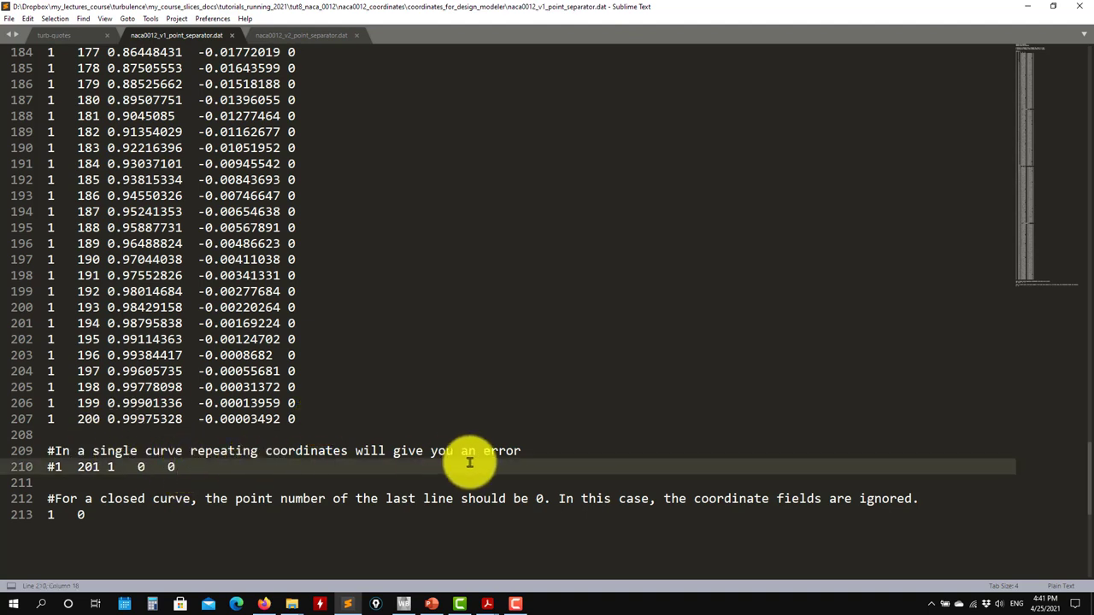
left_click_drag(520, 451, 47, 453)
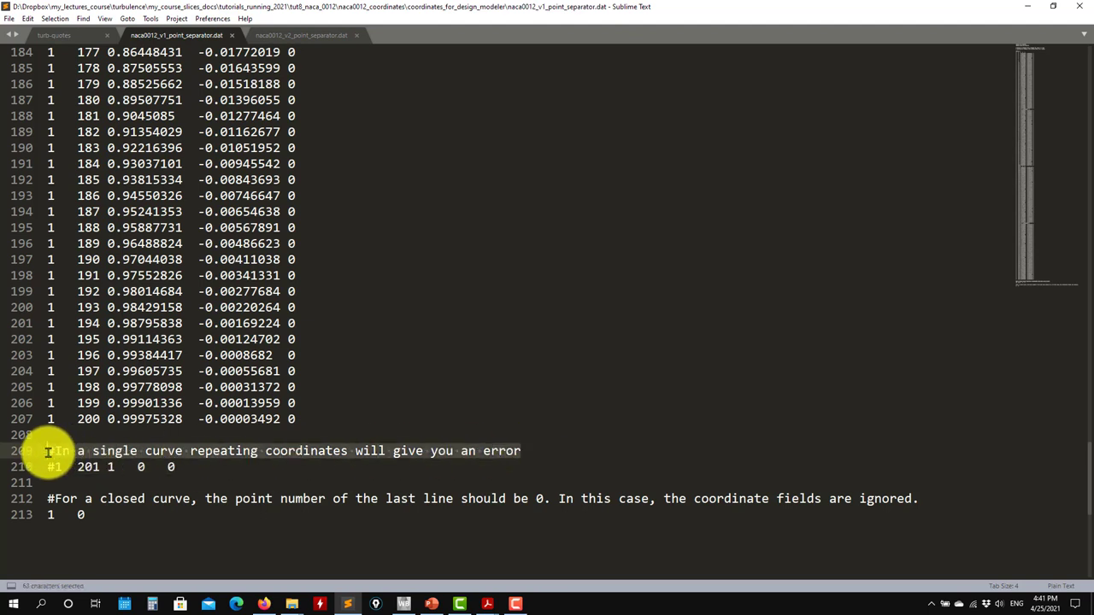
left_click(203, 472)
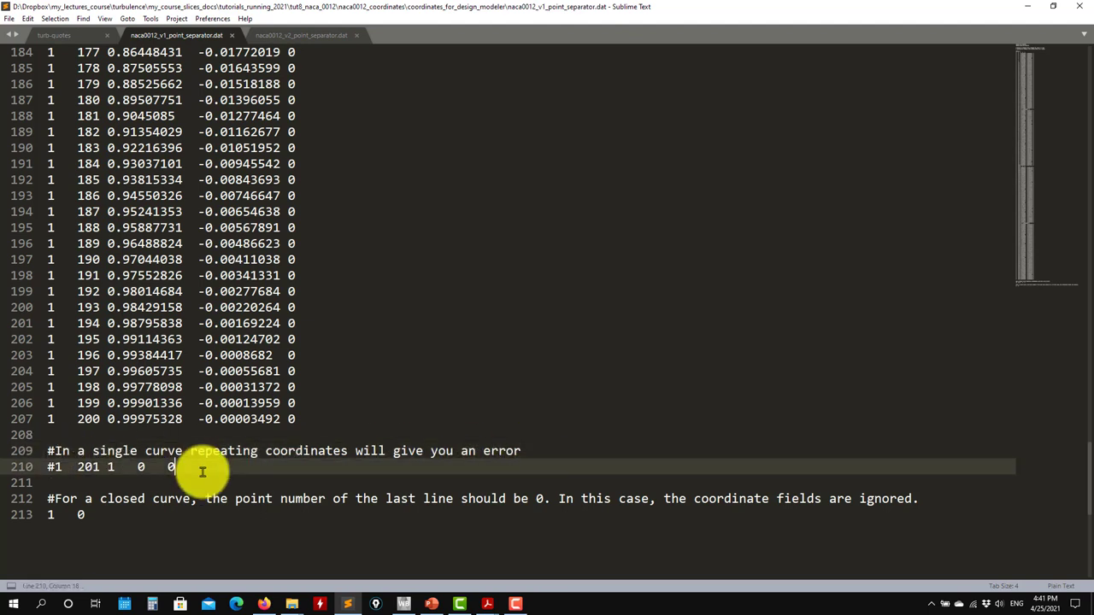
left_click_drag(202, 471, 42, 456)
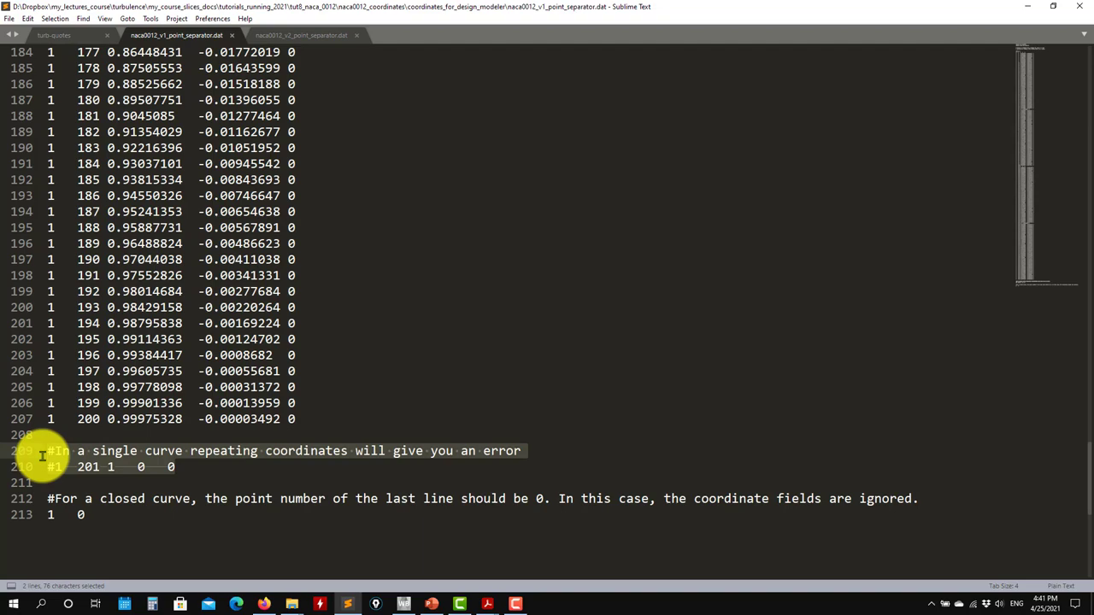
left_click_drag(190, 469, 88, 469)
left_click_drag(1069, 272, 665, 322)
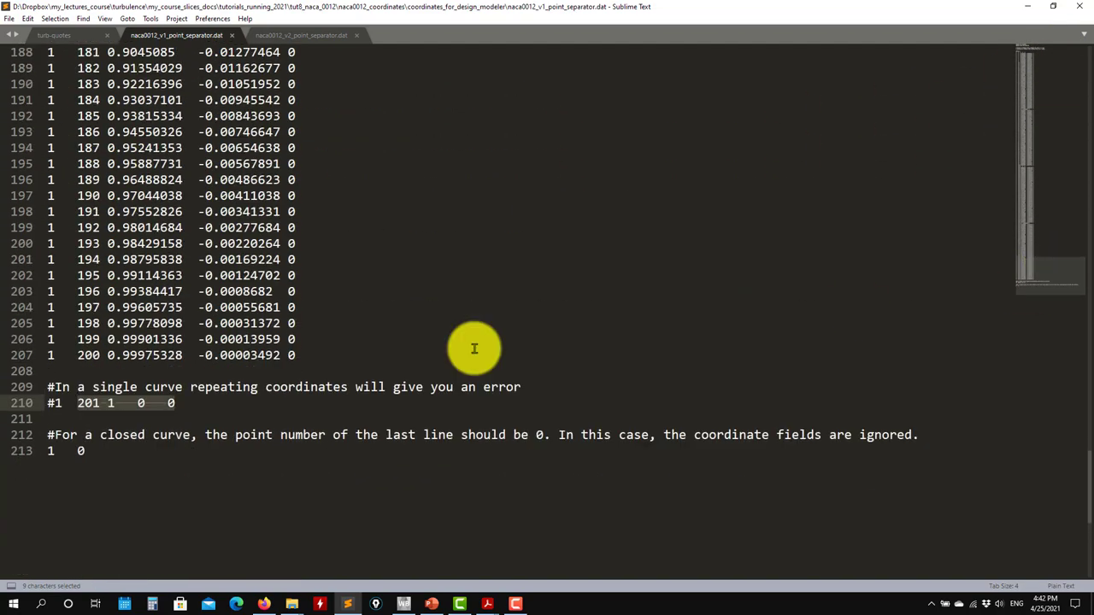
Step: Examine the last listed points of the v1 curve and the final "1 0" line that closes it
left_click(183, 387)
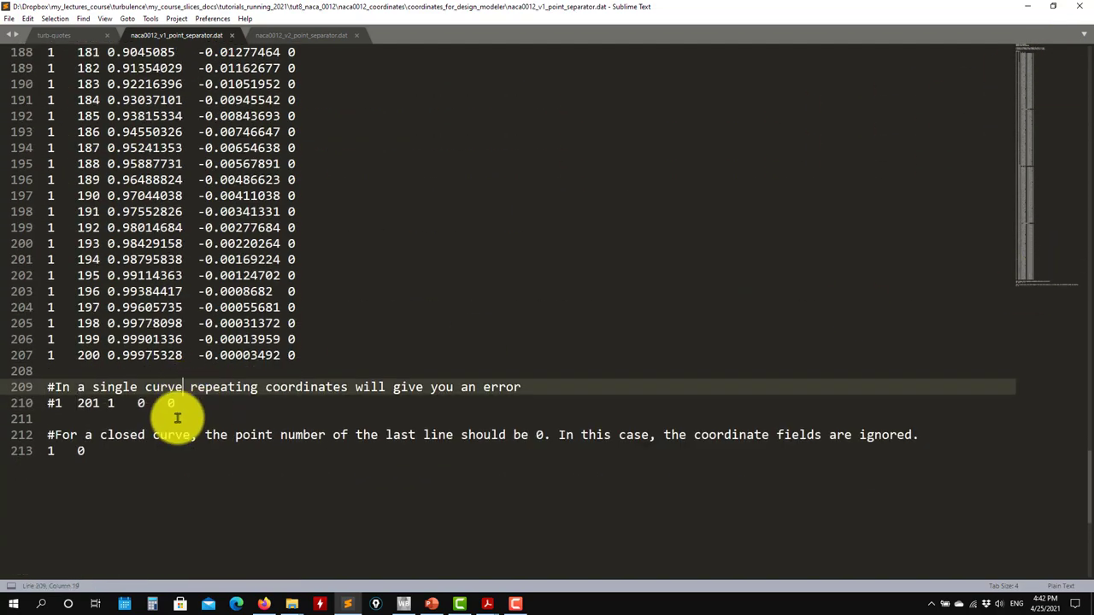
left_click_drag(307, 359, 34, 133)
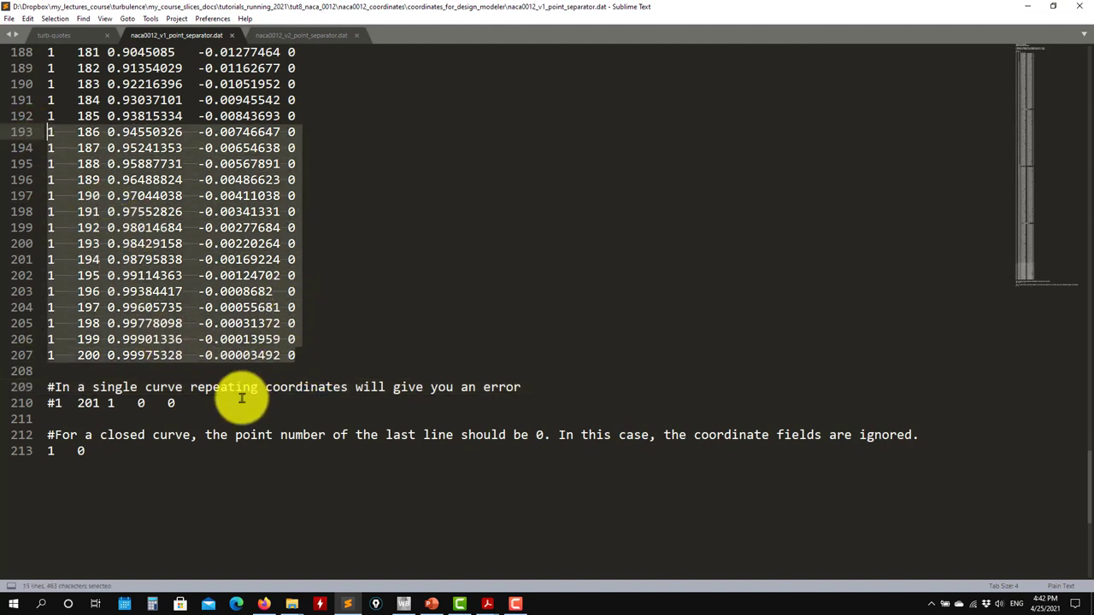
left_click(100, 446)
left_click_drag(100, 452, 39, 452)
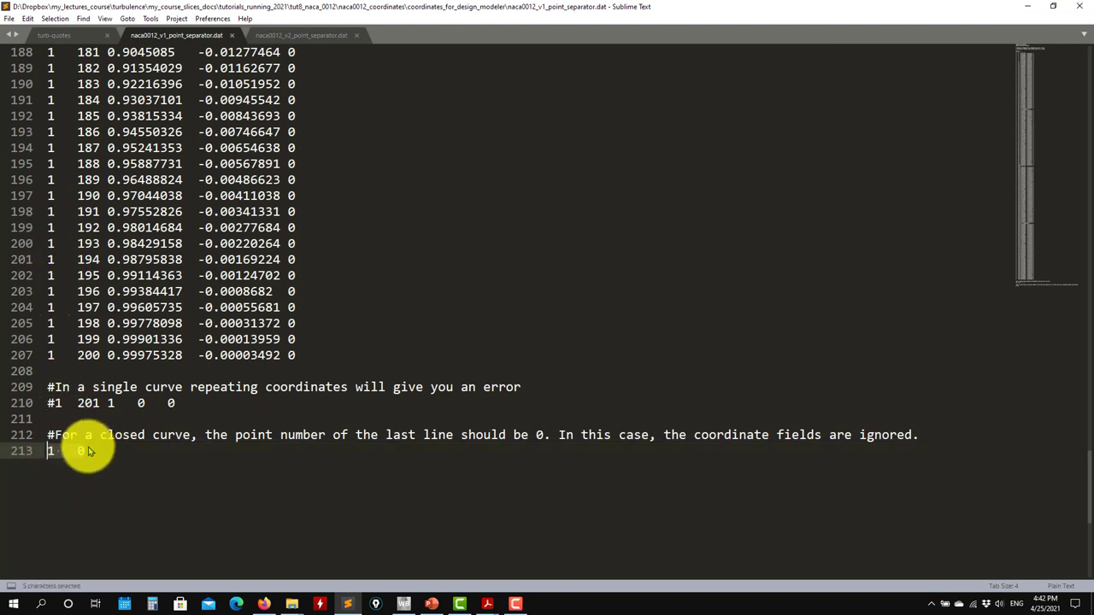
left_click(91, 458)
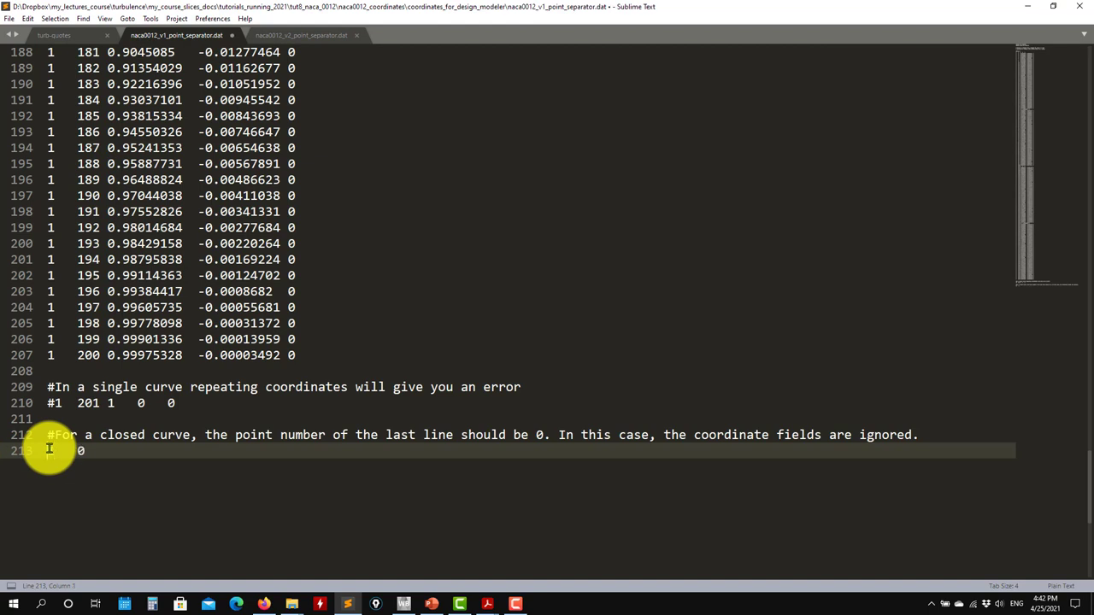
left_click(53, 439)
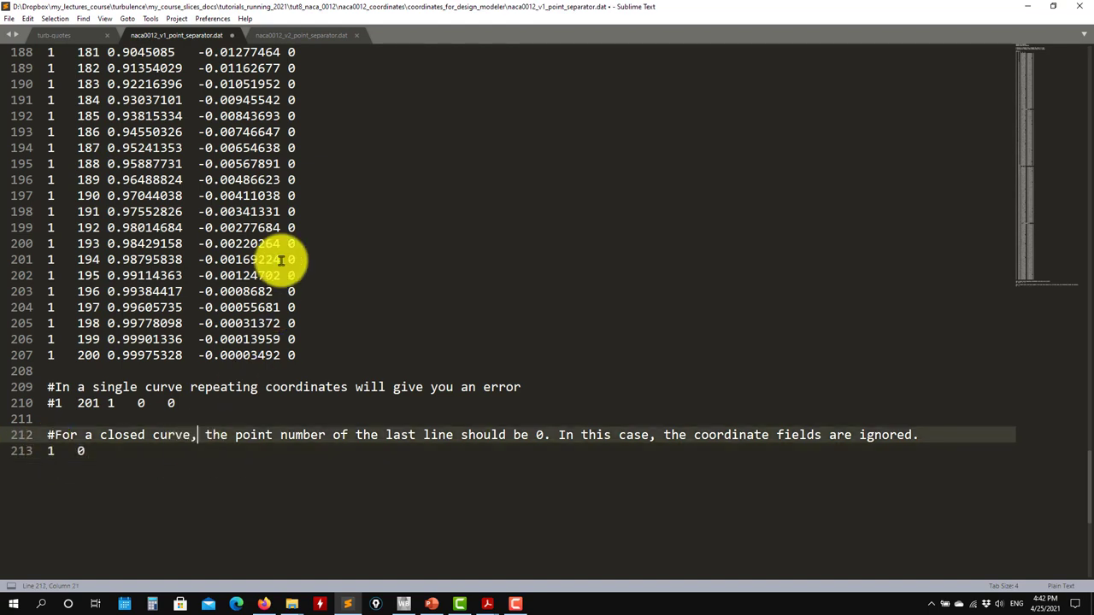
Step: Review naca0012_v2_point_separator.dat down to its end and highlight the last point of Group 2
left_click(301, 36)
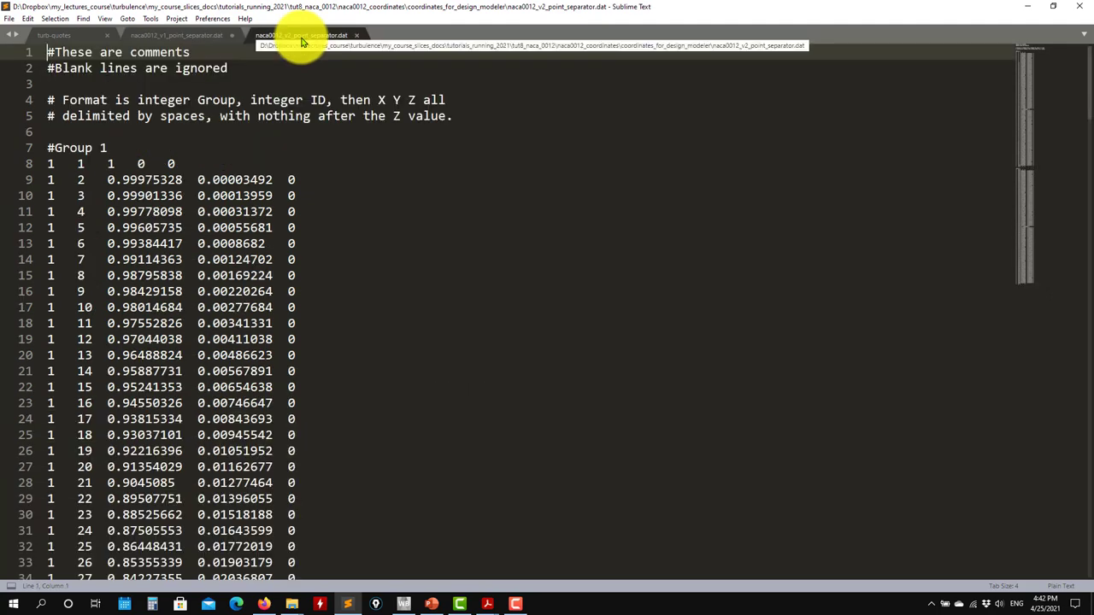
scroll(164, 181, "down", 17)
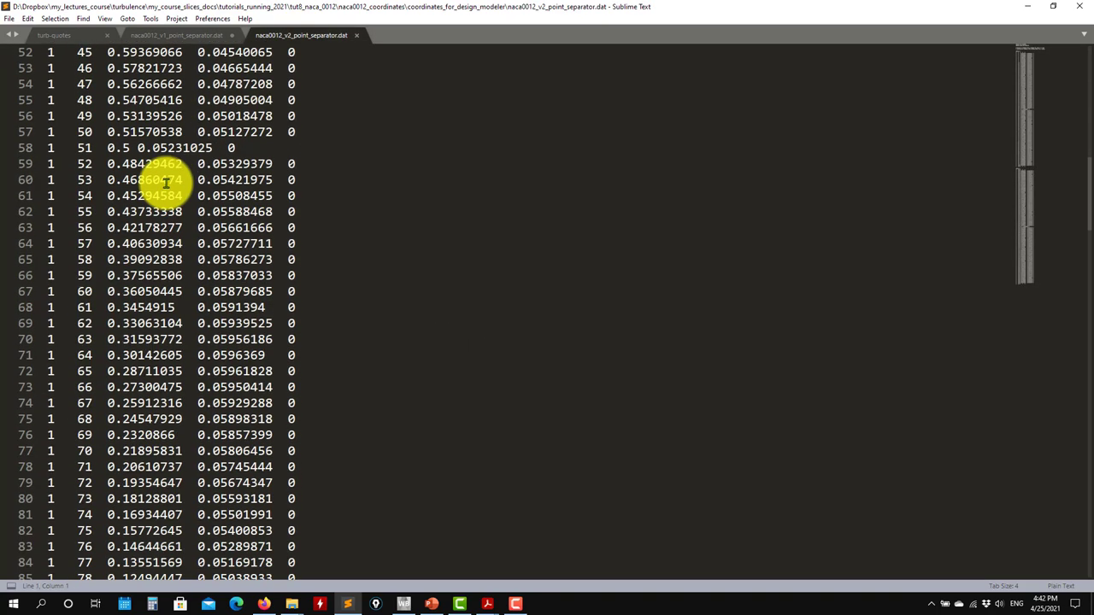
scroll(91, 146, "down", 9)
scroll(71, 170, "down", 20)
scroll(110, 278, "down", 10)
scroll(194, 402, "up", 6)
left_click_drag(194, 436, 20, 435)
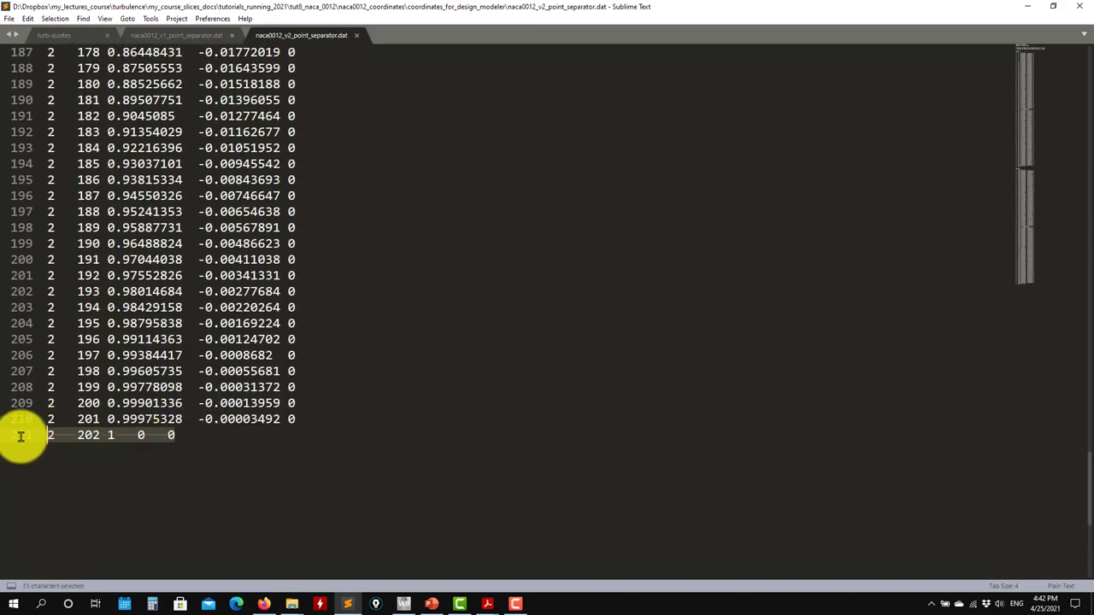
Step: Compare the last point of Group 1 with the first point of Group 2 and inspect the blank line separating them
scroll(147, 449, "up", 20)
scroll(109, 425, "up", 13)
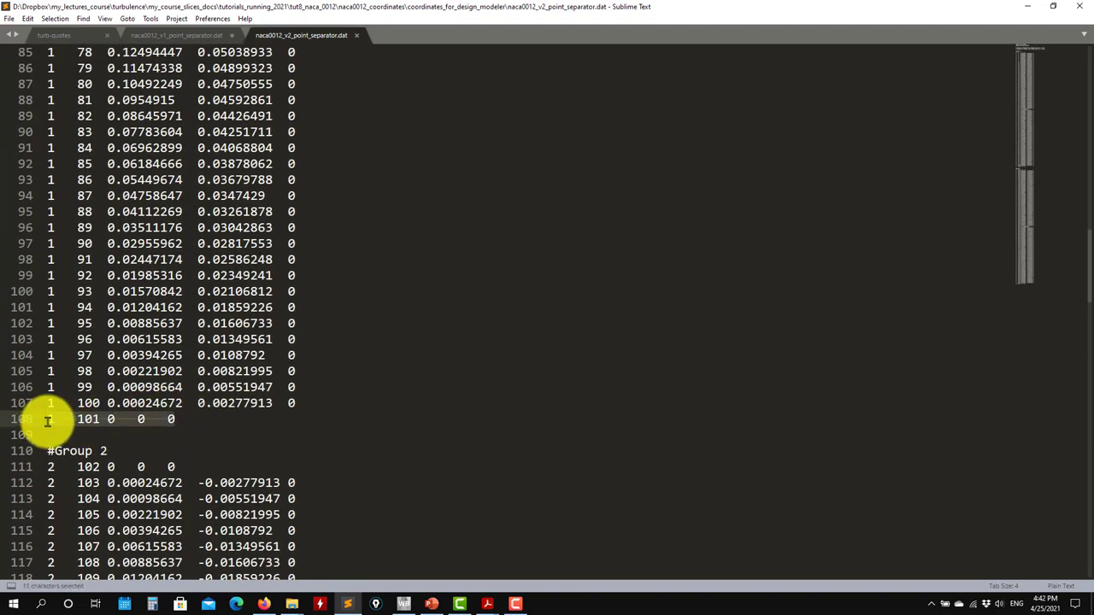
left_click_drag(181, 467, 47, 467)
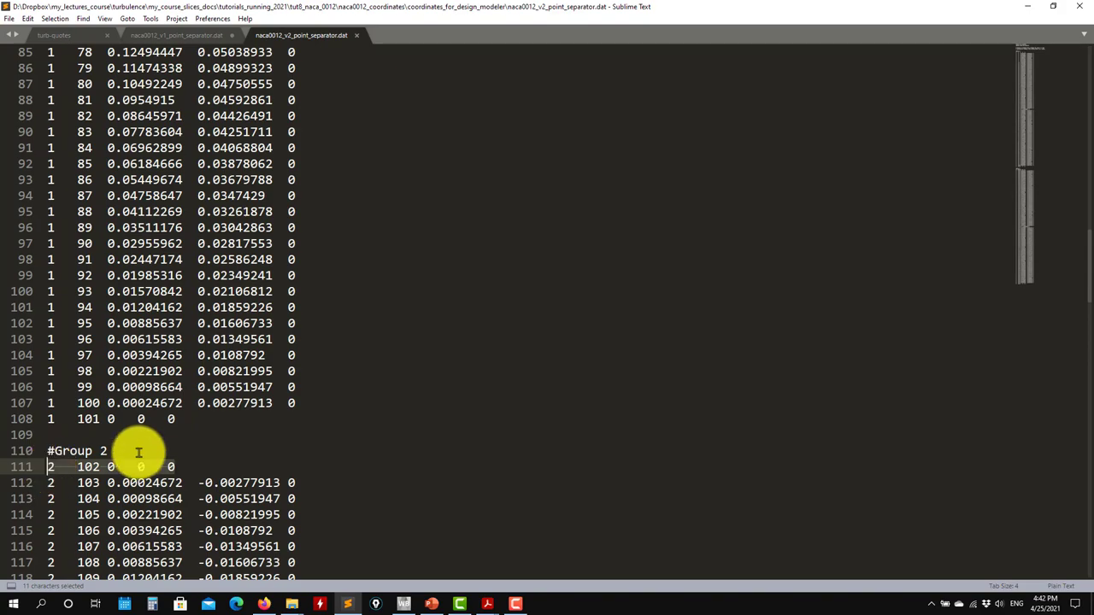
scroll(145, 325, "up", 20)
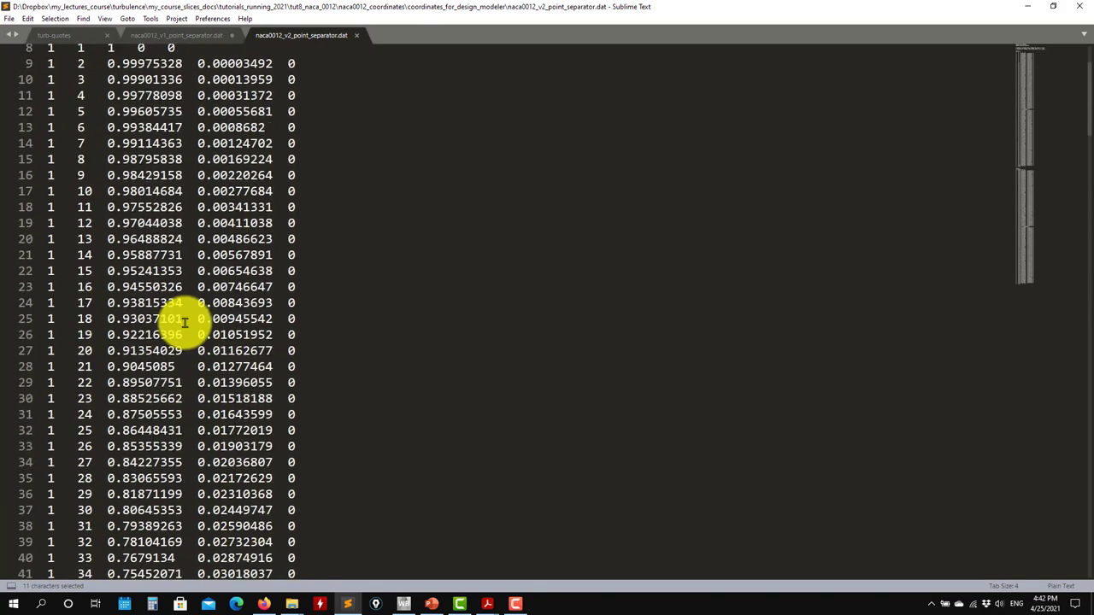
scroll(128, 171, "down", 13)
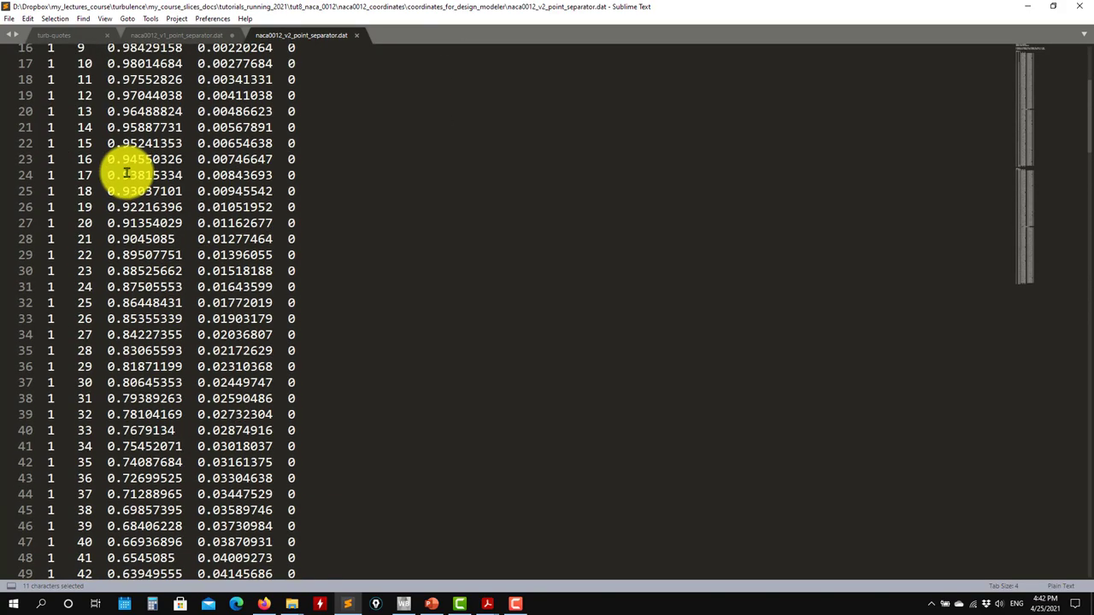
scroll(127, 176, "down", 20)
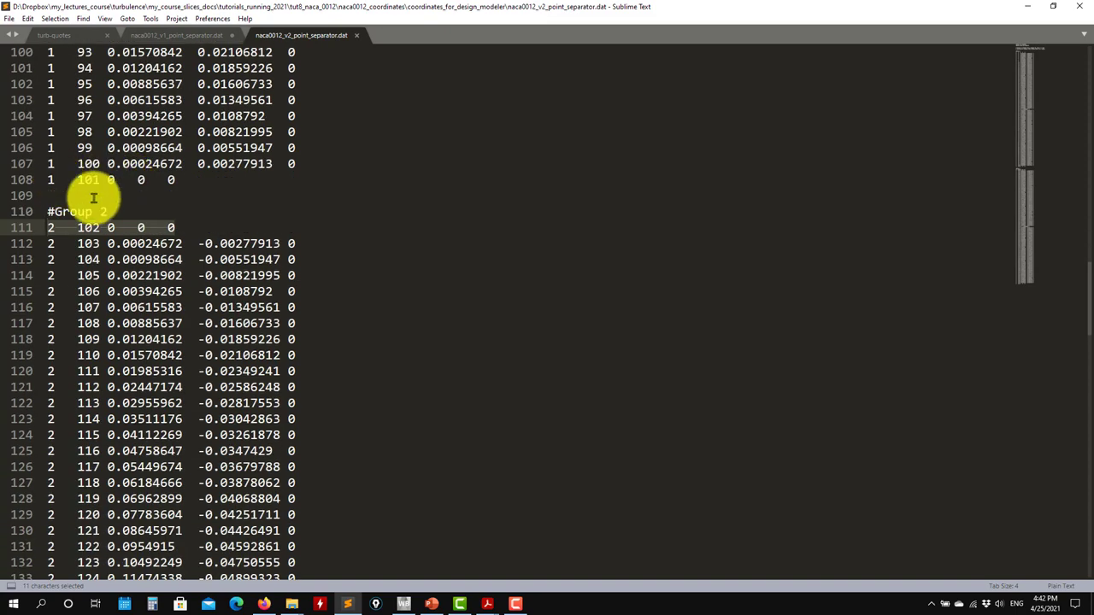
left_click(91, 196)
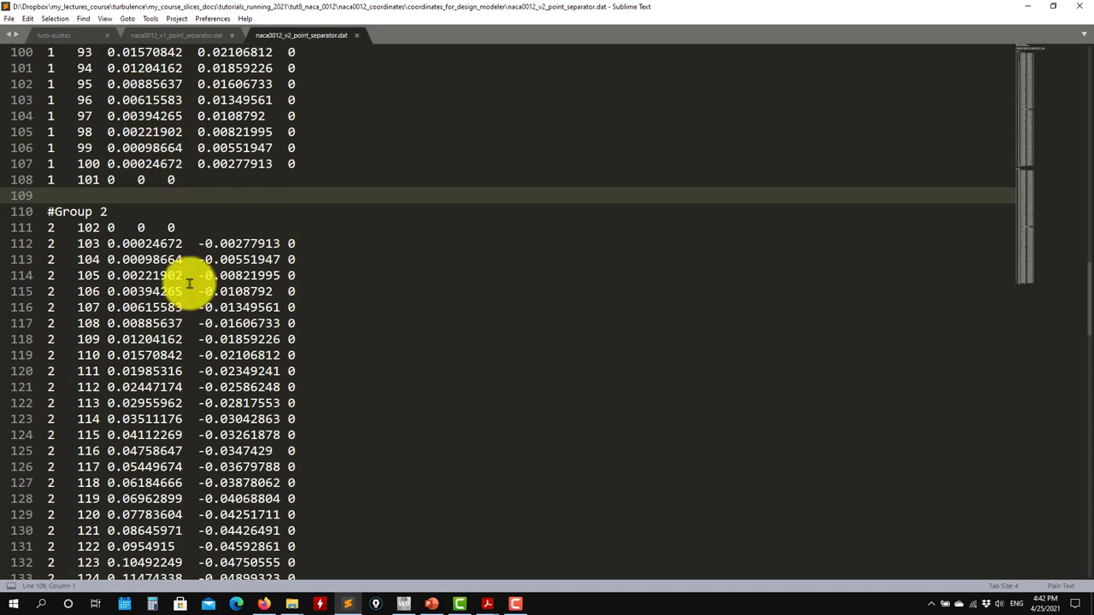
Step: Switch to File Explorer and open the coordinates_for_spaceclaim folder inside naca0012_coordinates
left_click(358, 257)
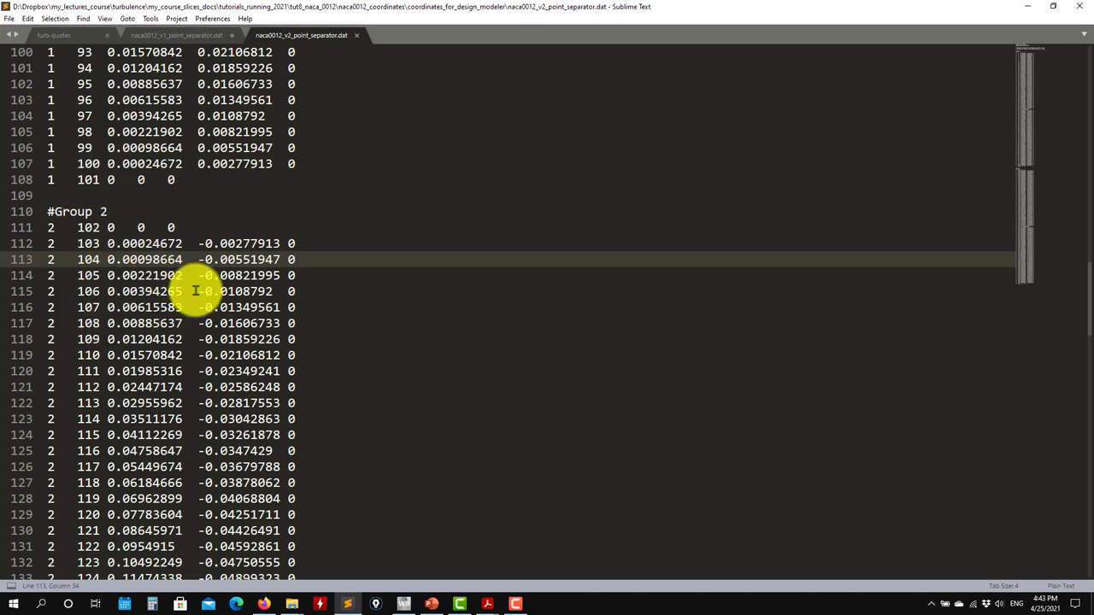
left_click(1032, 7)
left_click(65, 155)
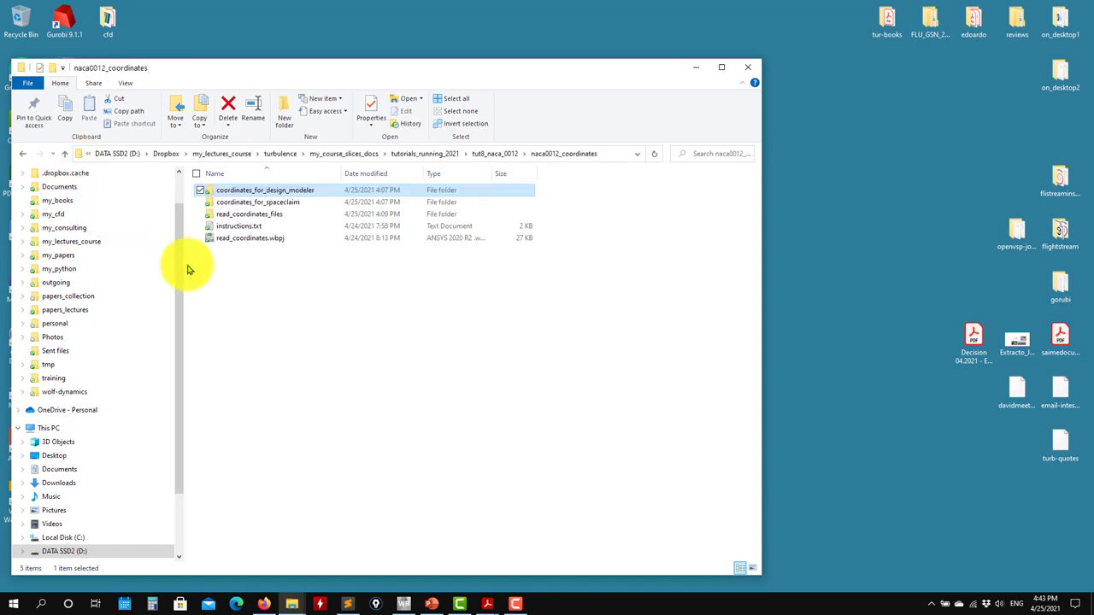
double_click(243, 203)
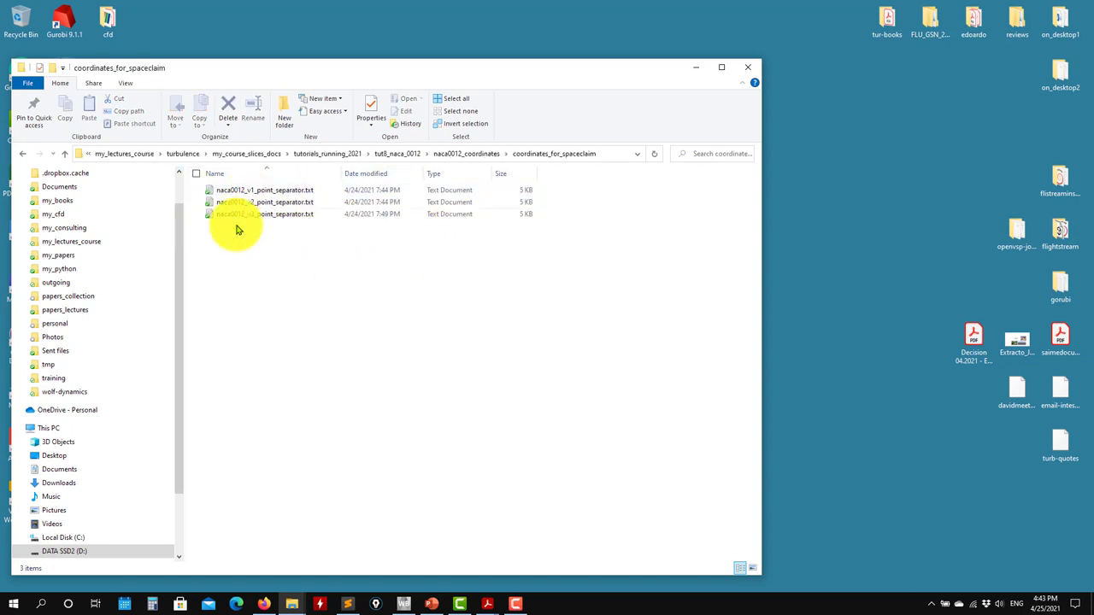
Step: Open the v1, v2 and v3 point separator text files for SpaceClaim in Sublime Text and maximize its window
right_click(243, 193)
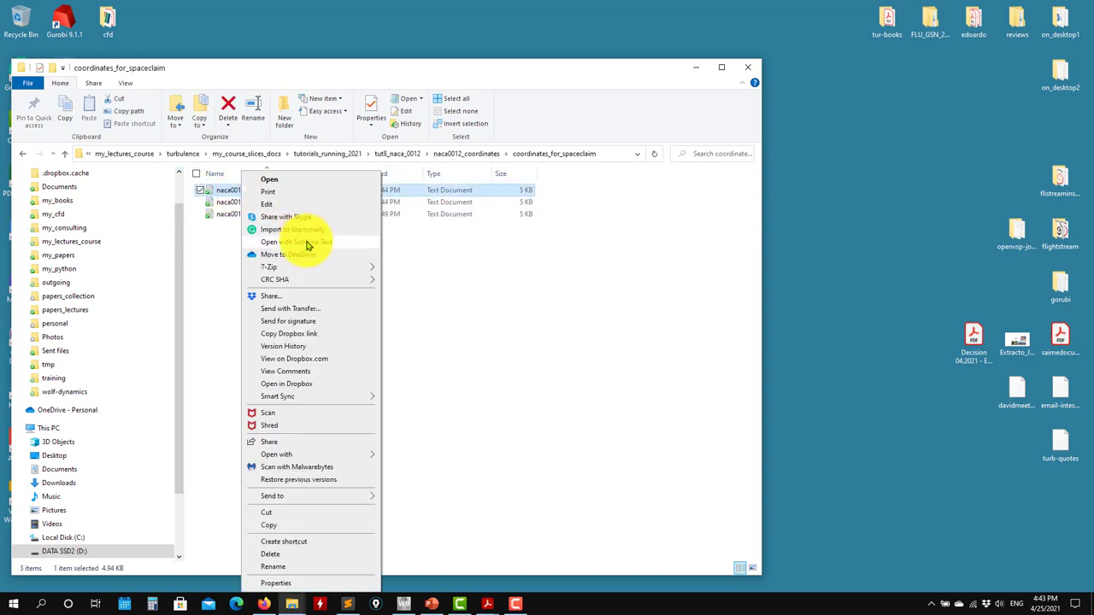
left_click(307, 245)
double_click(572, 19)
left_click_drag(272, 206, 439, 257)
left_click_drag(281, 214, 968, 128)
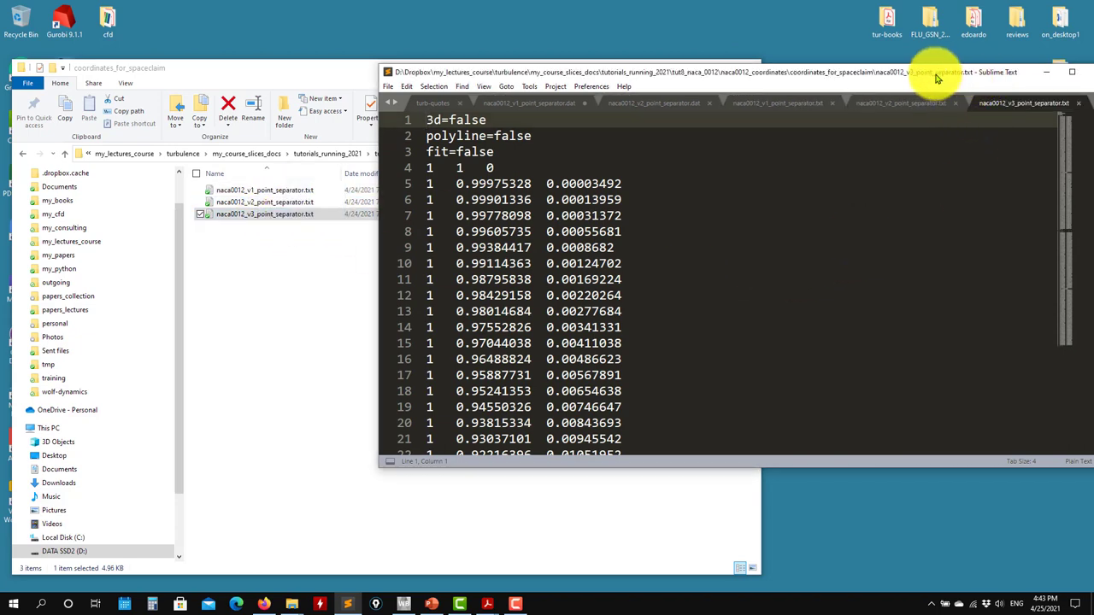
left_click_drag(966, 77, 741, 73)
double_click(834, 72)
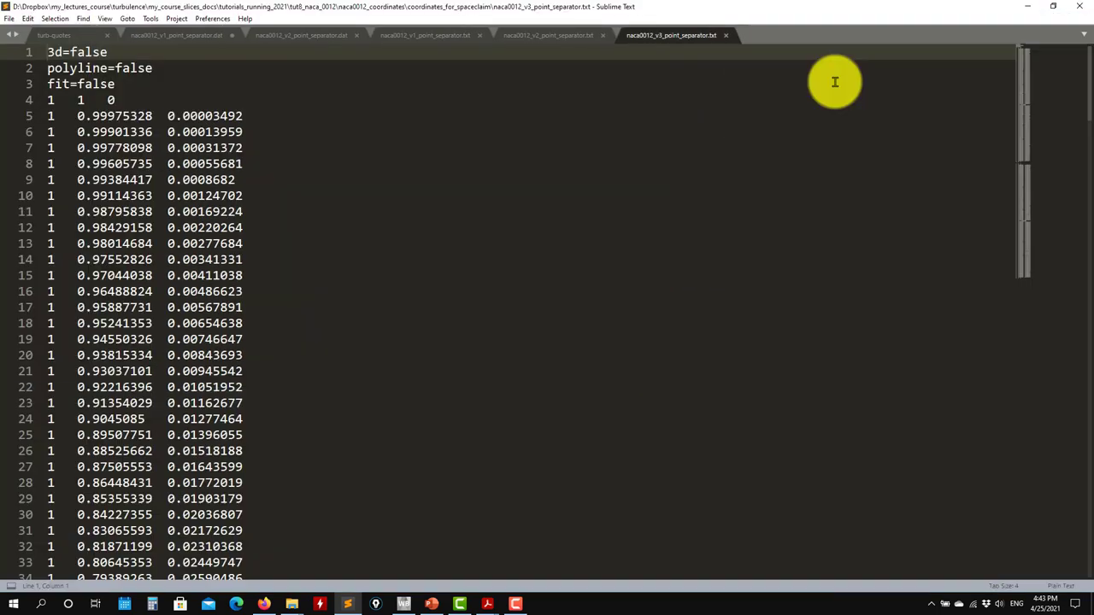
Step: Review naca0012_v1_point_separator.txt down to its end and highlight the group number of the last point
left_click(436, 37)
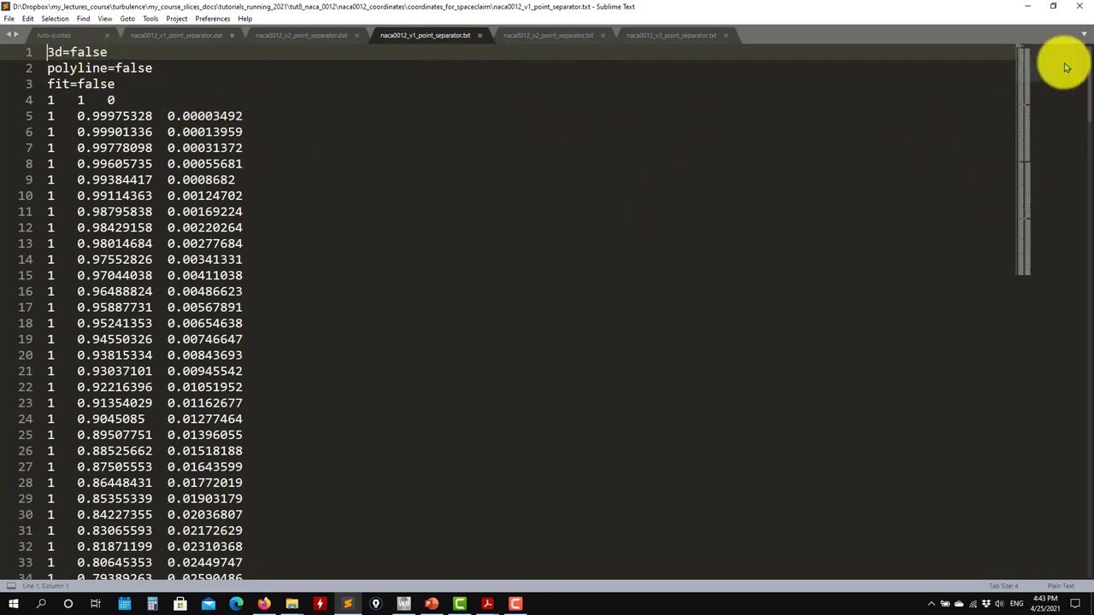
scroll(1045, 72, "down", 12)
left_click_drag(1041, 103, 1043, 273)
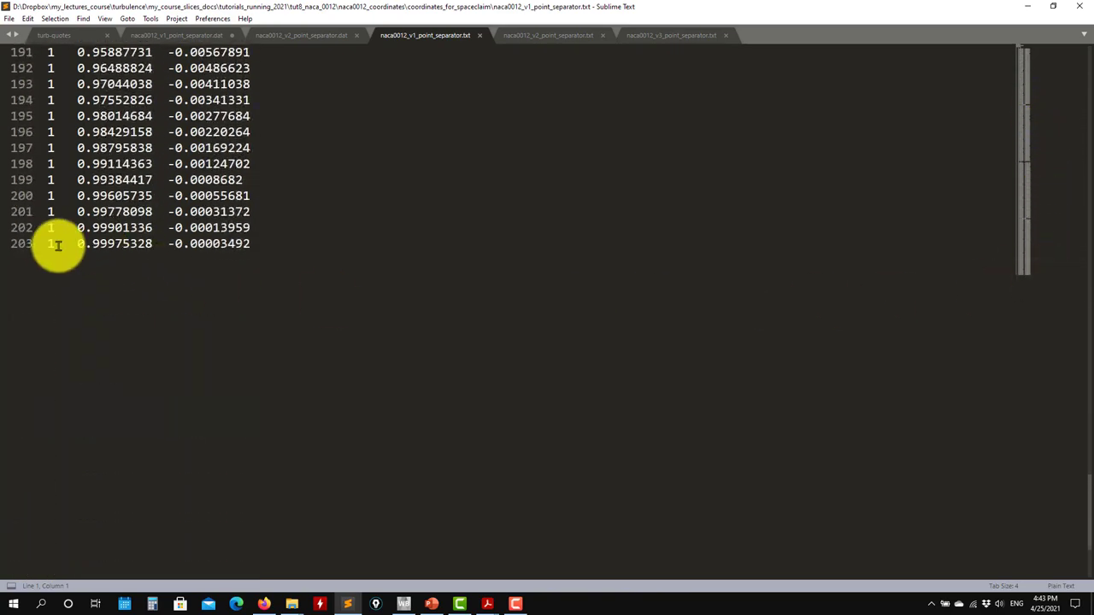
double_click(53, 244)
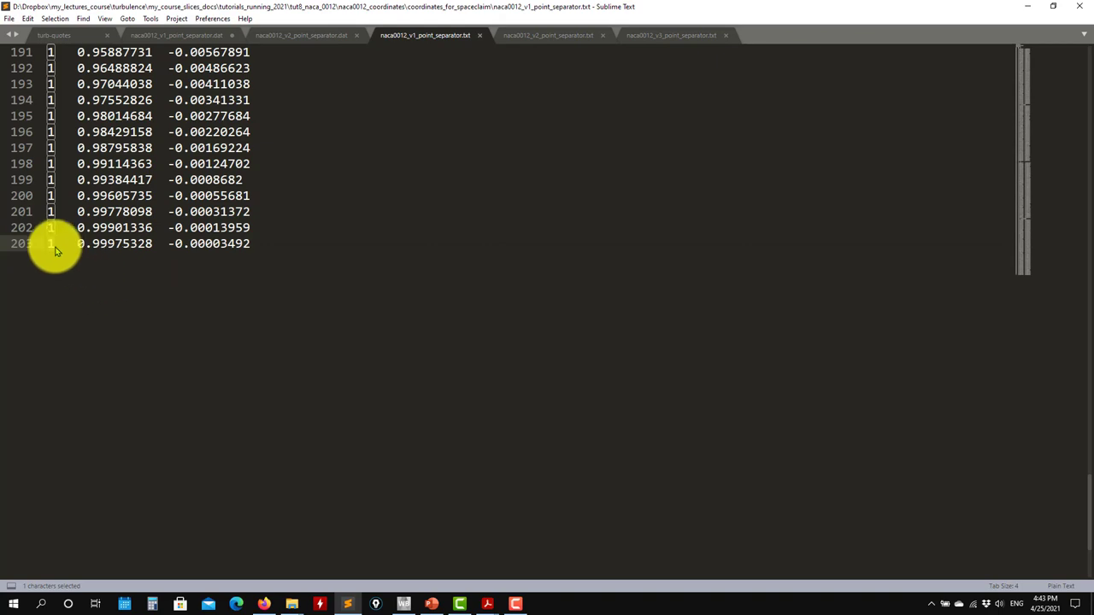
left_click(296, 260)
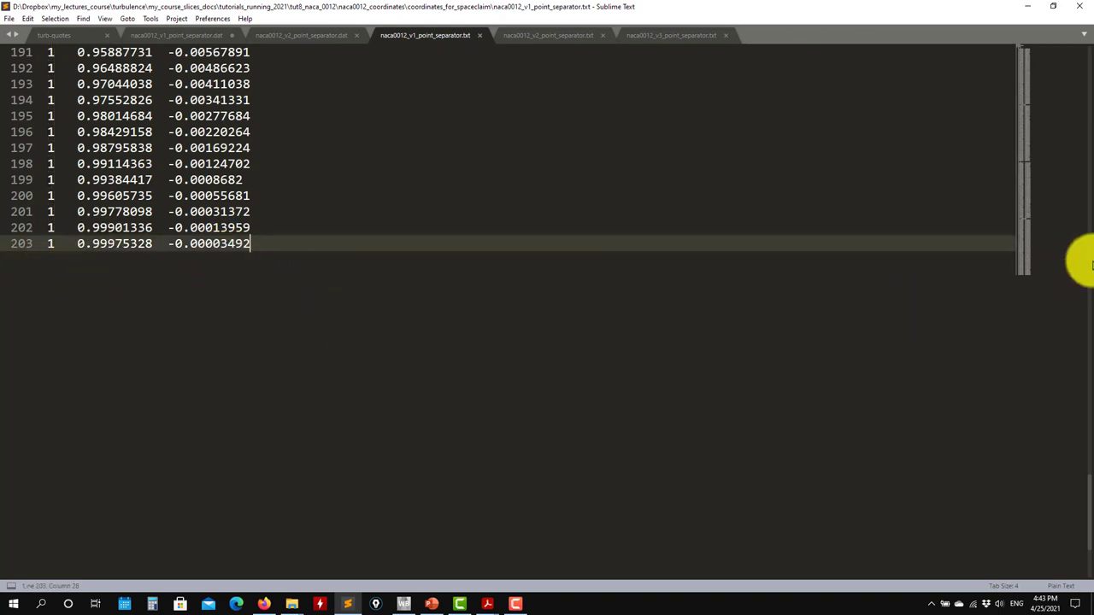
Step: Examine the full v1 text file as one continuous point list, from the 3d, polyline and fit header lines to the end and back
left_click_drag(1047, 282, 1056, 53)
scroll(279, 167, "down", 20)
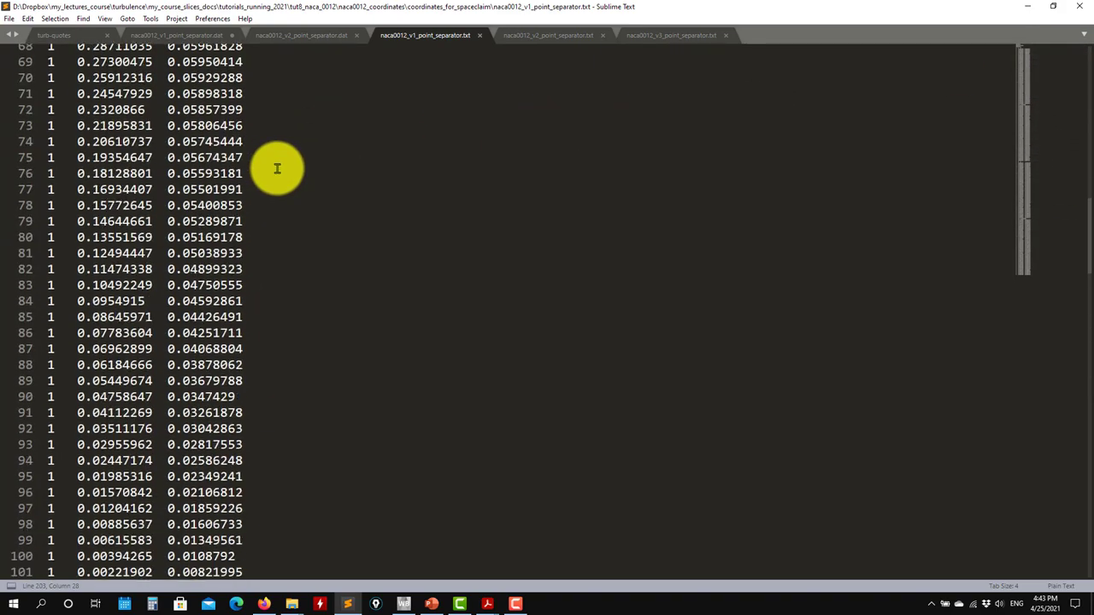
scroll(287, 165, "down", 20)
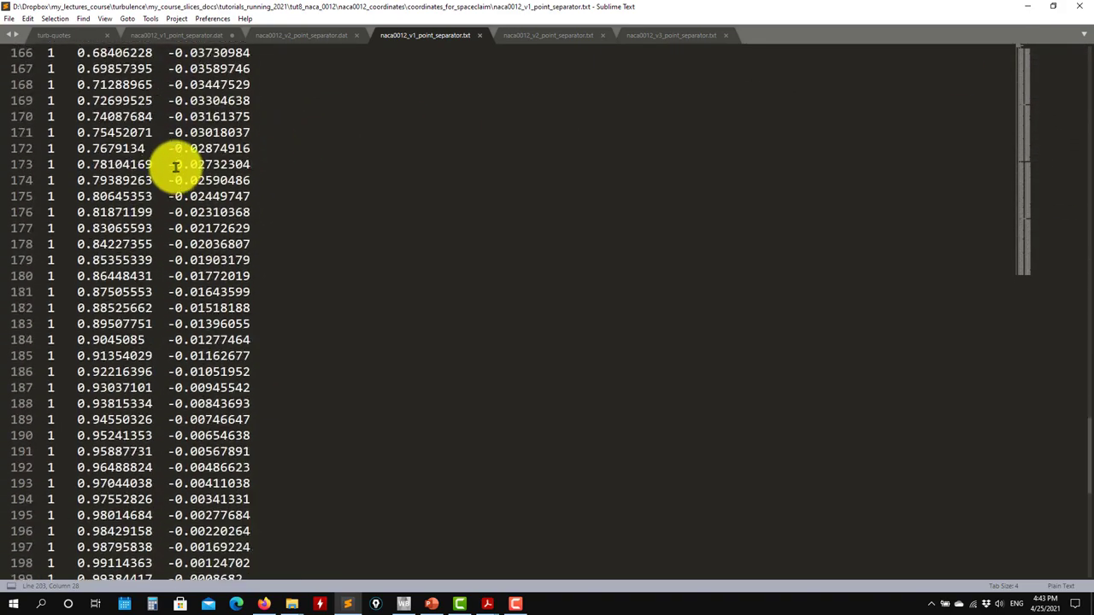
scroll(256, 304, "up", 20)
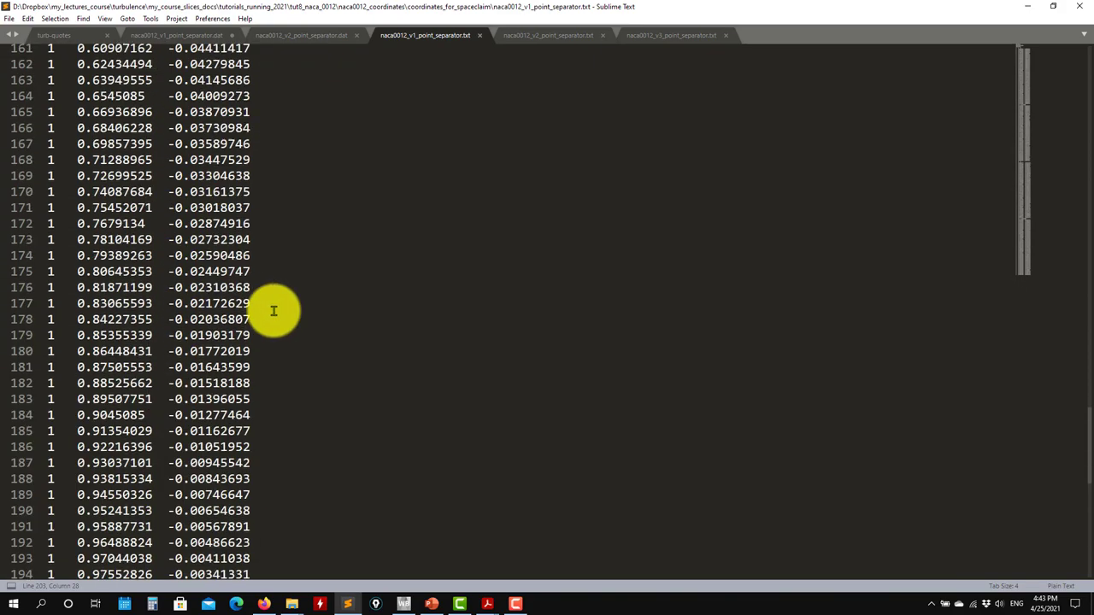
scroll(274, 311, "up", 20)
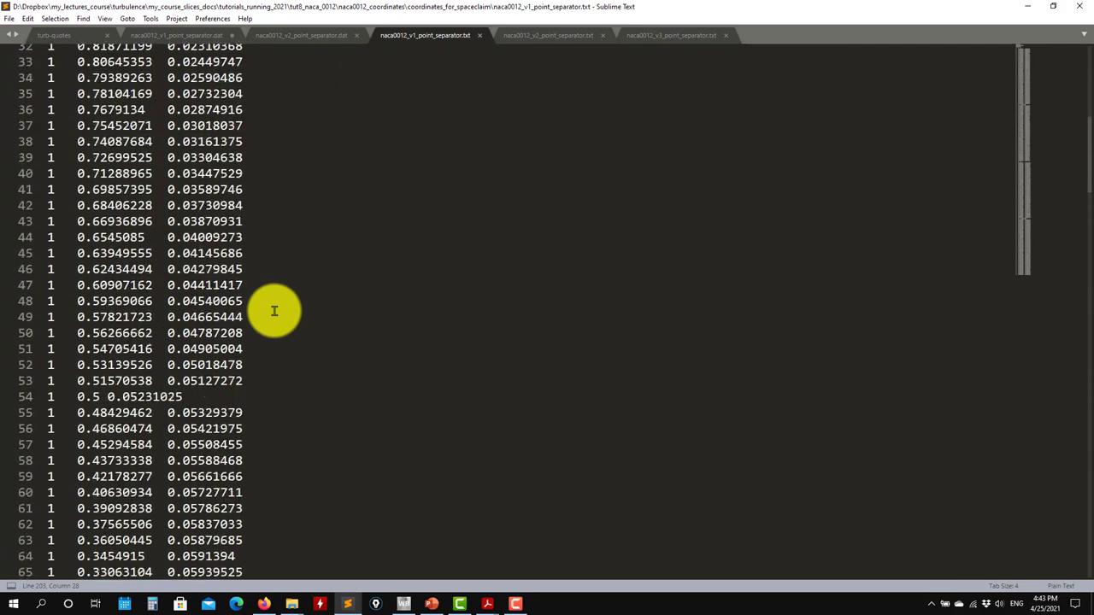
scroll(274, 311, "down", 9)
scroll(277, 311, "up", 9)
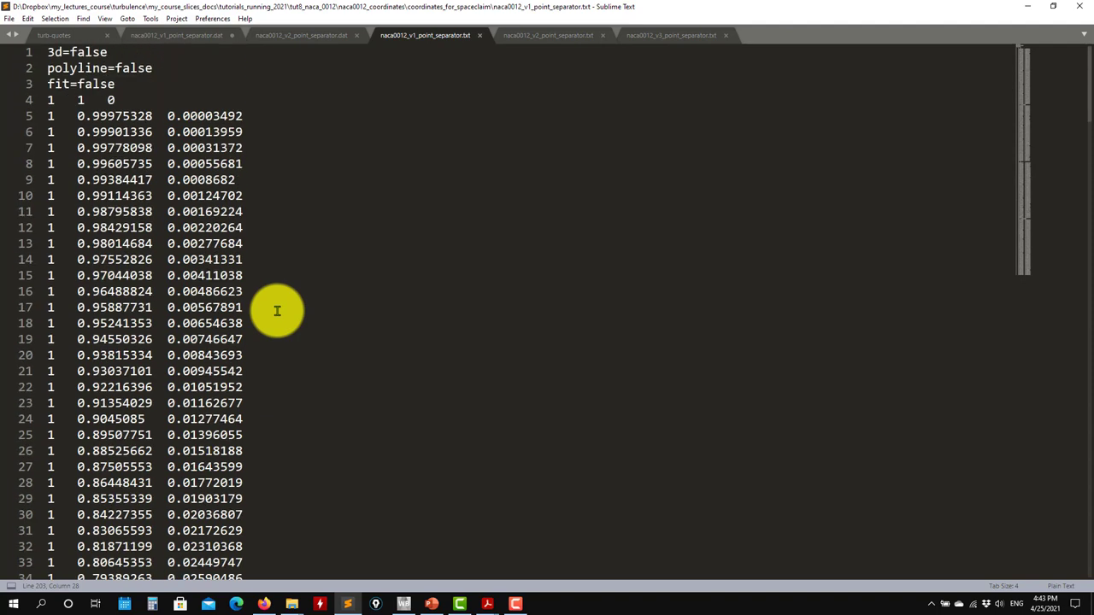
Step: Inspect the blank line that separates the two point blocks in naca0012_v2_point_separator.txt
left_click(554, 36)
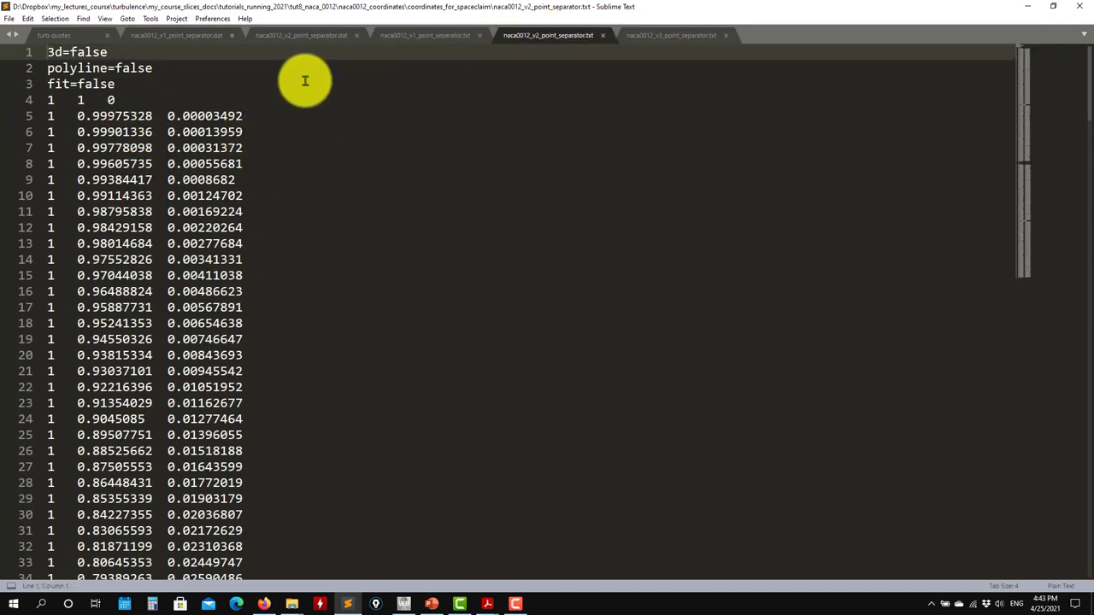
left_click_drag(1065, 66, 911, 185)
left_click(139, 117)
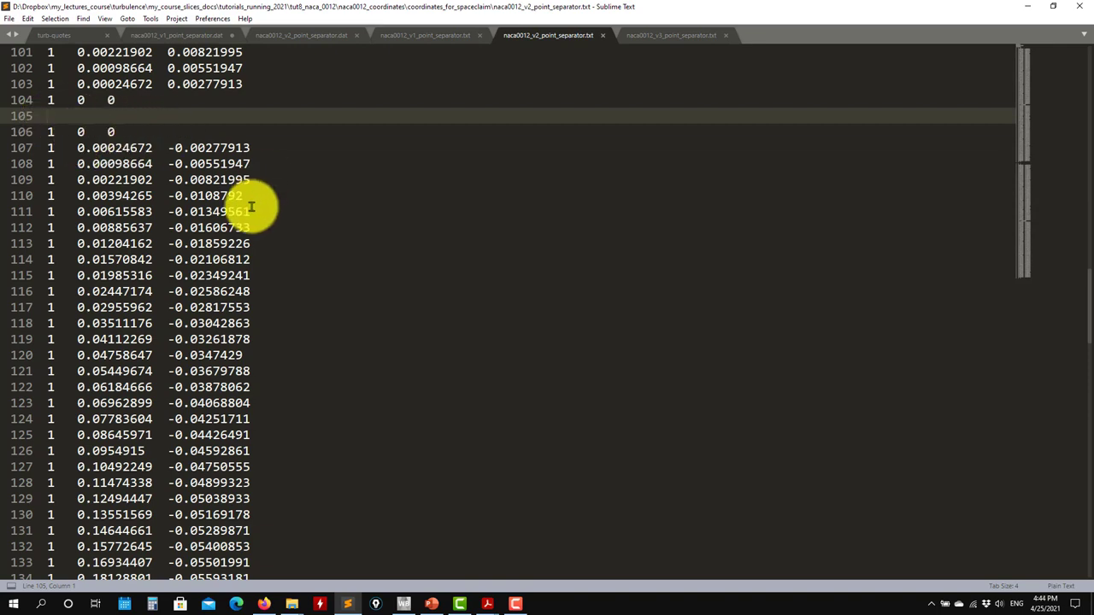
Step: Review the second point block of the v2 text file, highlight its closing "1 1 0" line, and return to the header
scroll(253, 218, "down", 9)
scroll(255, 219, "down", 20)
scroll(268, 213, "up", 6)
left_click(140, 345)
left_click_drag(140, 345, 19, 345)
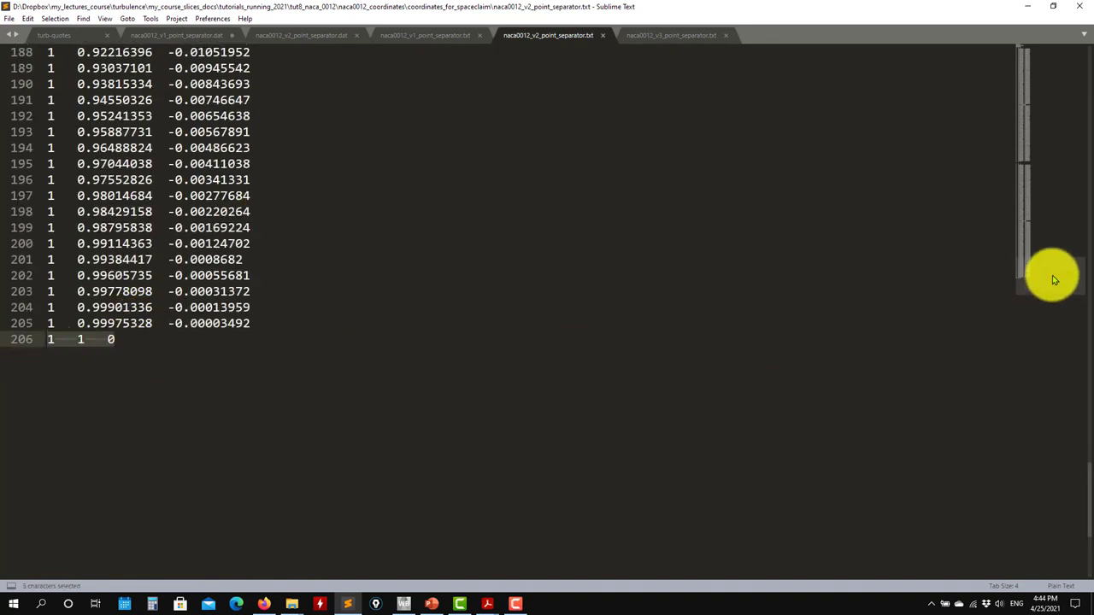
scroll(1055, 264, "up", 4)
left_click_drag(1054, 264, 1043, 53)
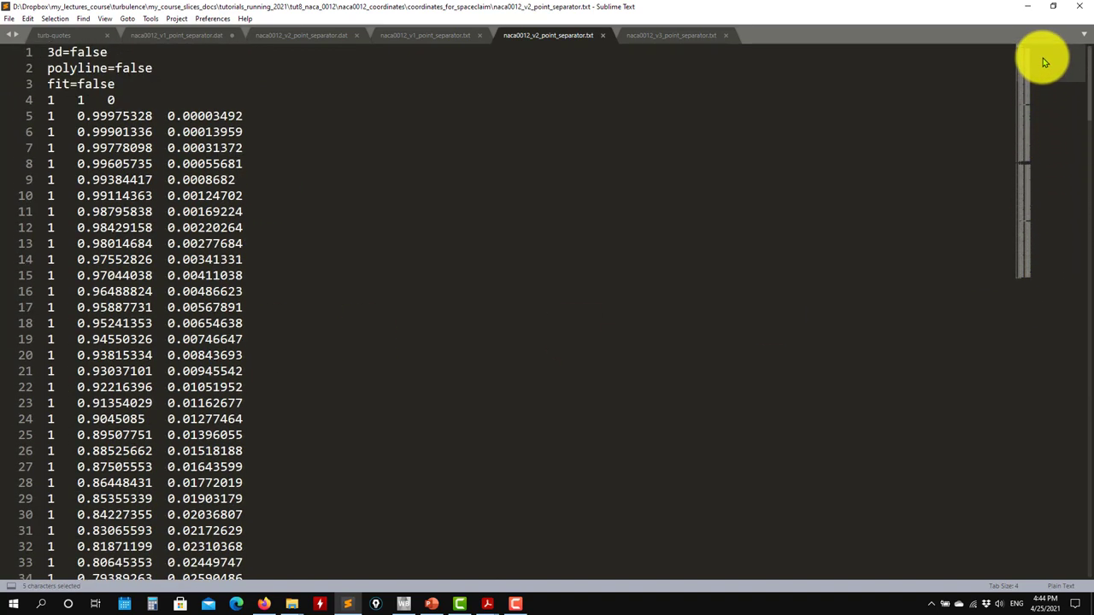
left_click(245, 165)
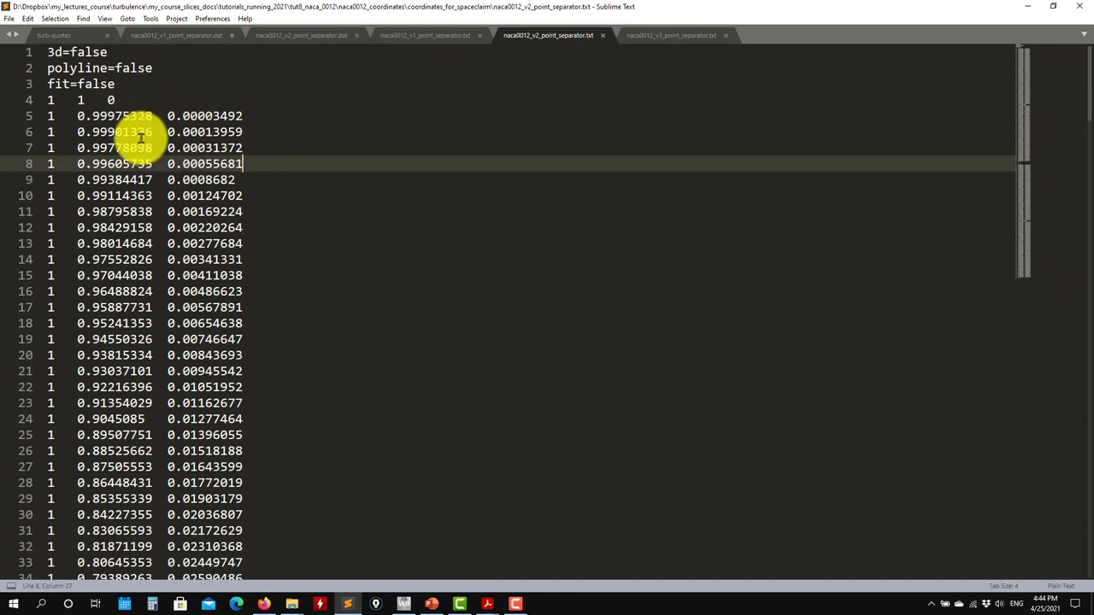
Step: Examine the blank separator line in naca0012_v3_point_separator.txt and highlight the group numbers 1 and 2 around it
left_click(653, 37)
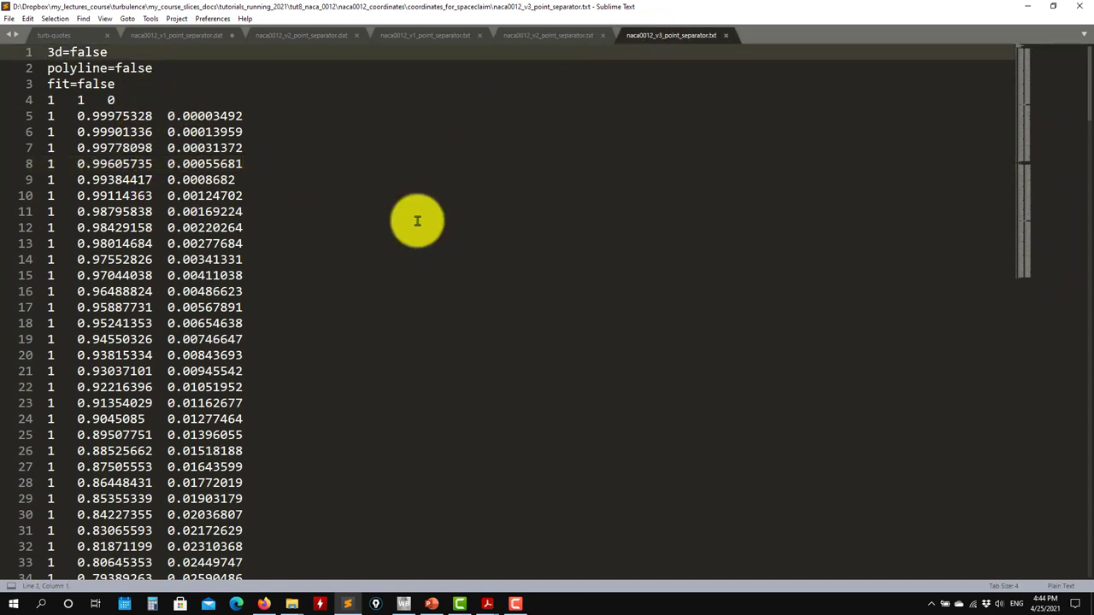
scroll(426, 219, "down", 20)
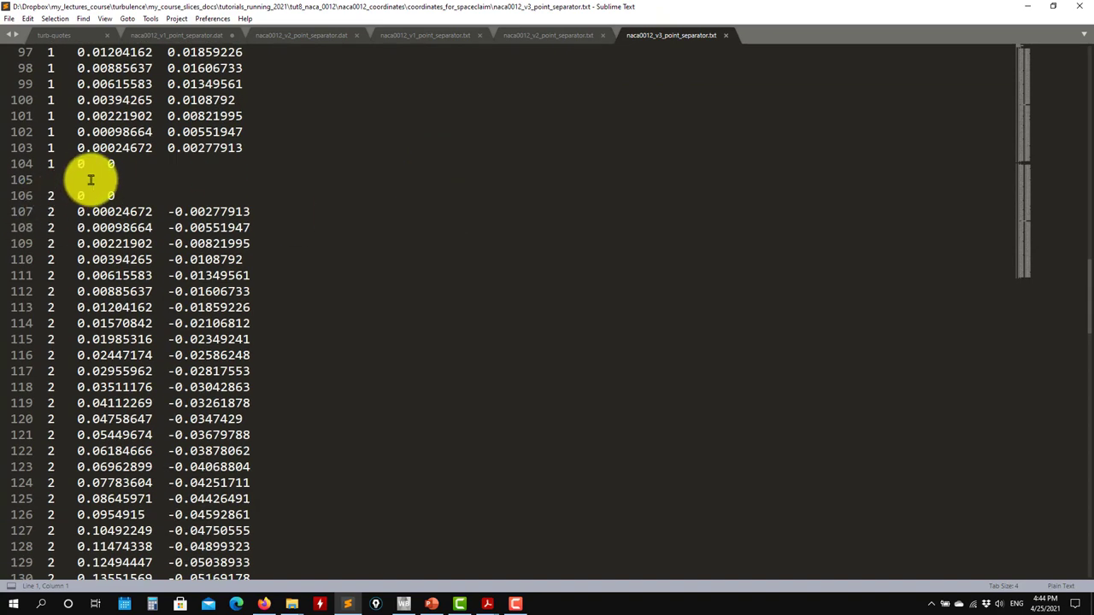
left_click(138, 180)
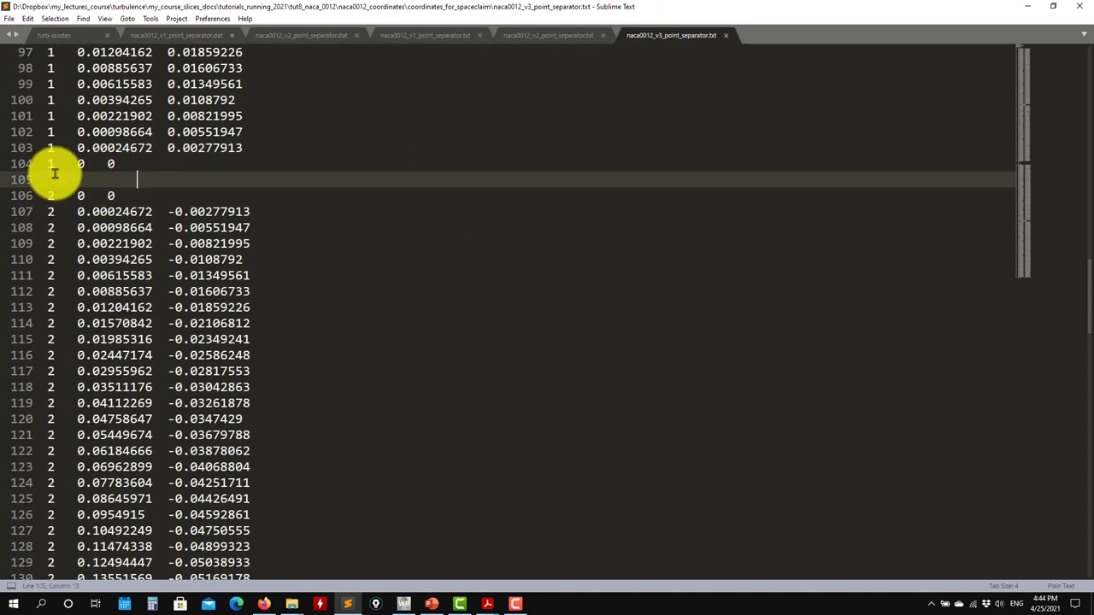
left_click_drag(54, 165, 20, 60)
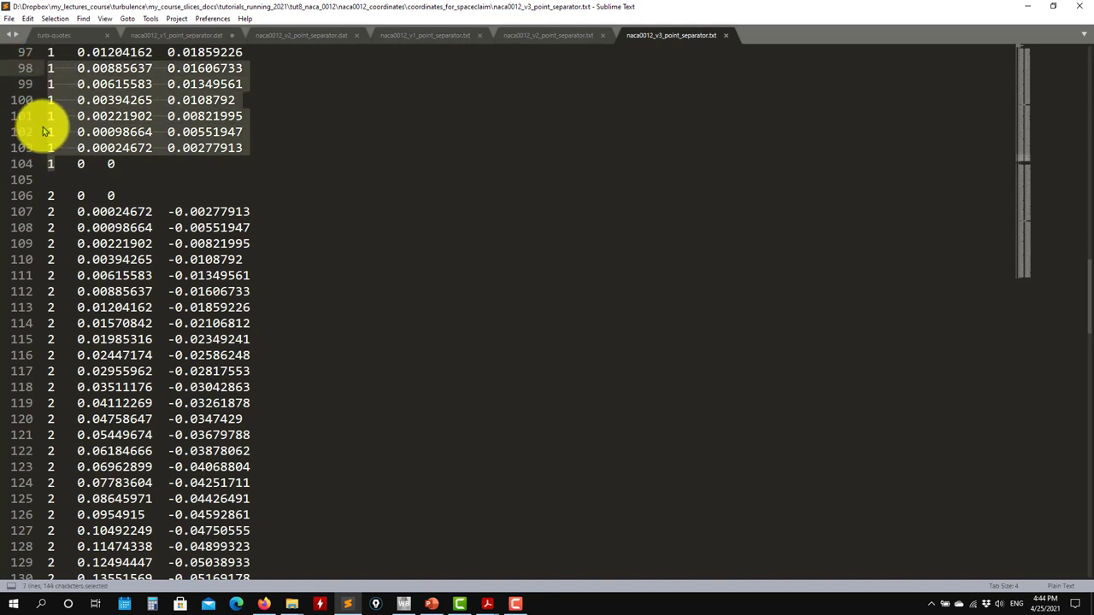
left_click_drag(54, 199, 30, 198)
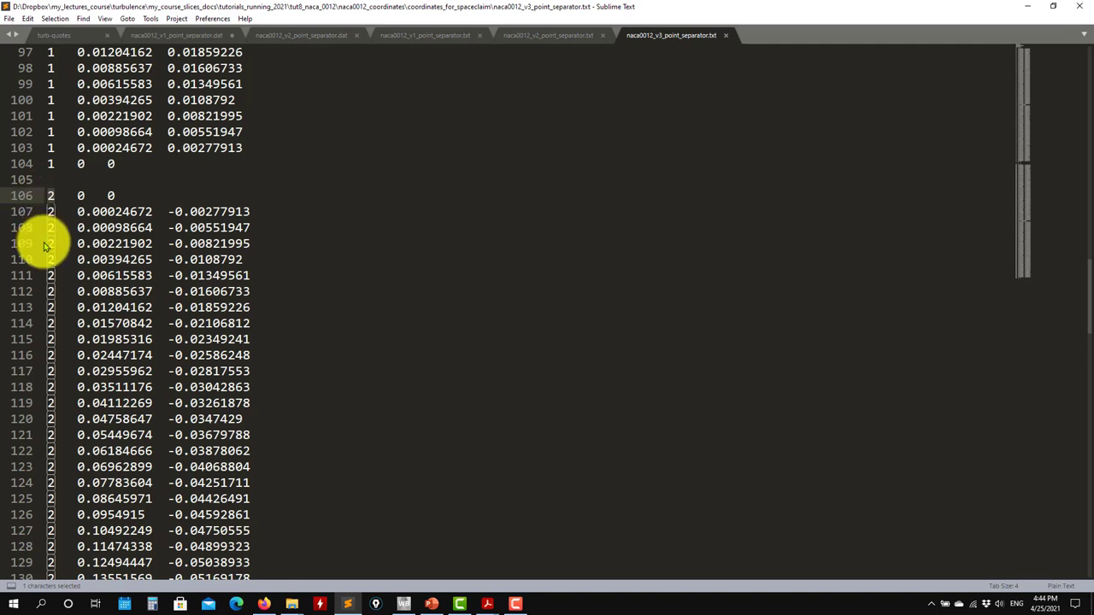
scroll(111, 222, "down", 4)
Step: Close Sublime Text, return File Explorer to naca0012_coordinates, and bring up the read_coordinates project in Workbench
left_click(415, 36)
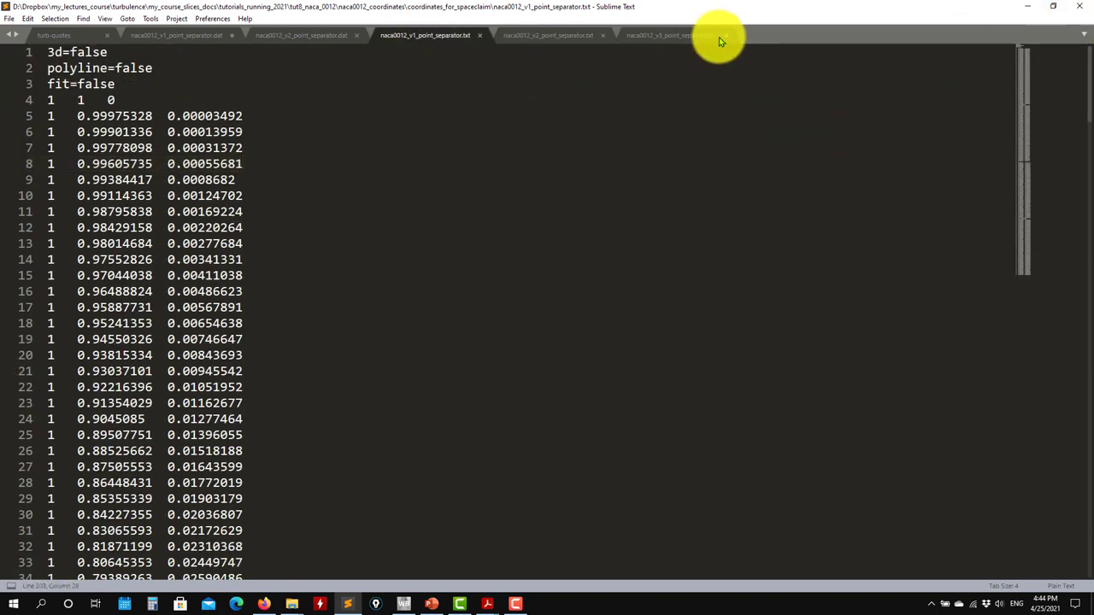
left_click(1081, 8)
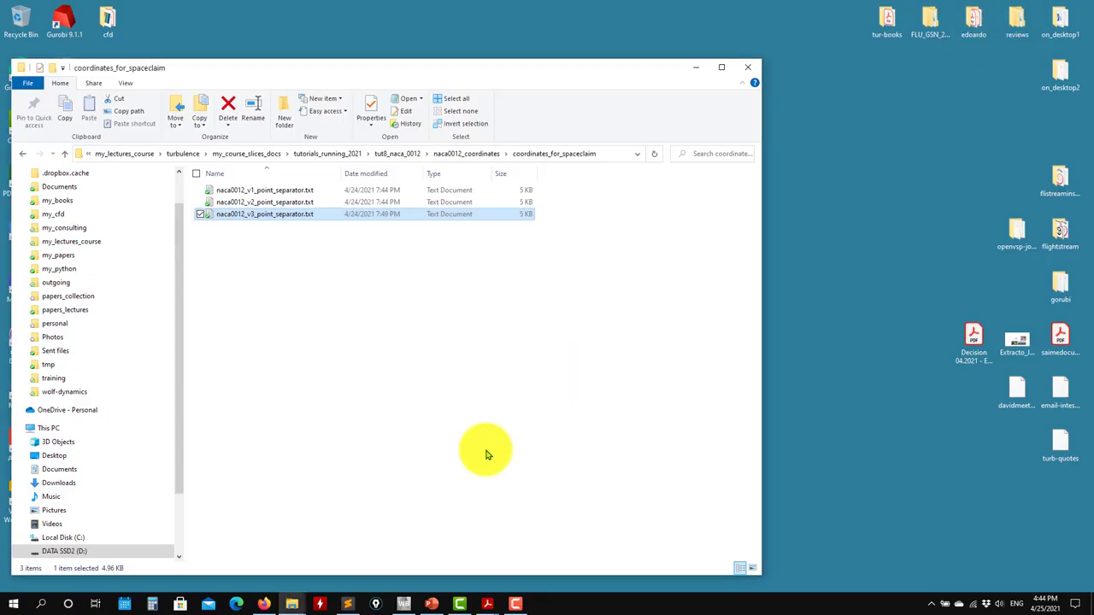
left_click(400, 601)
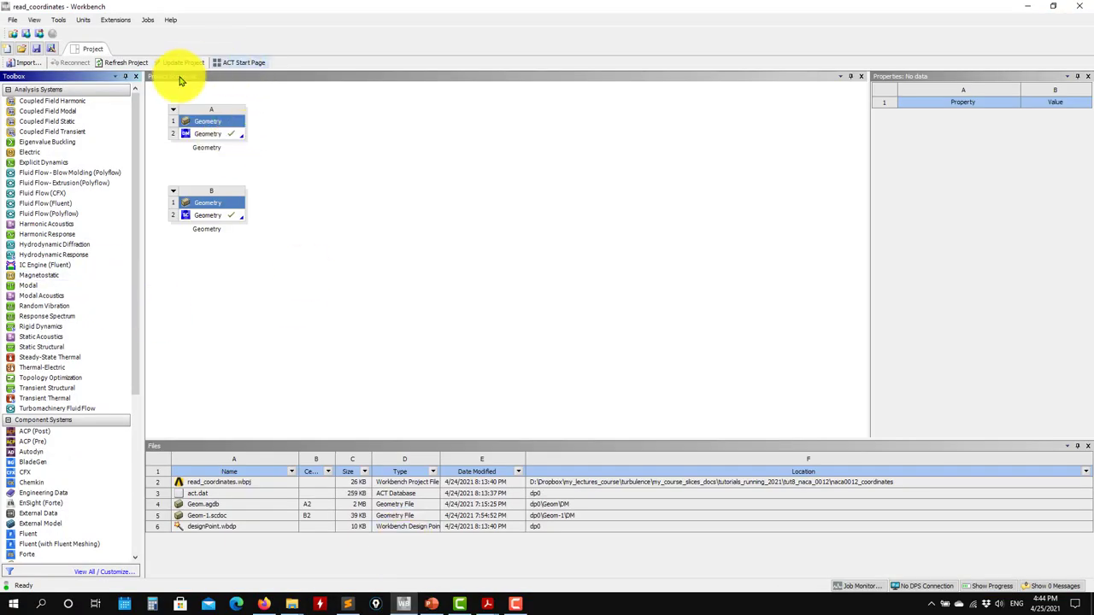
mouse_move(292, 603)
left_click(224, 560)
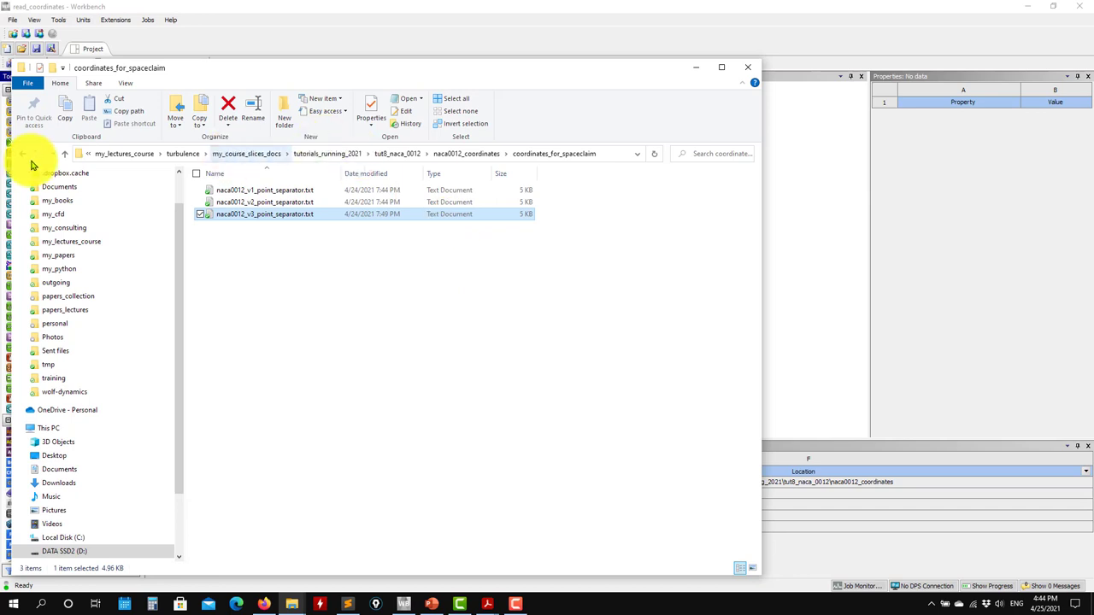
left_click(64, 154)
left_click(707, 68)
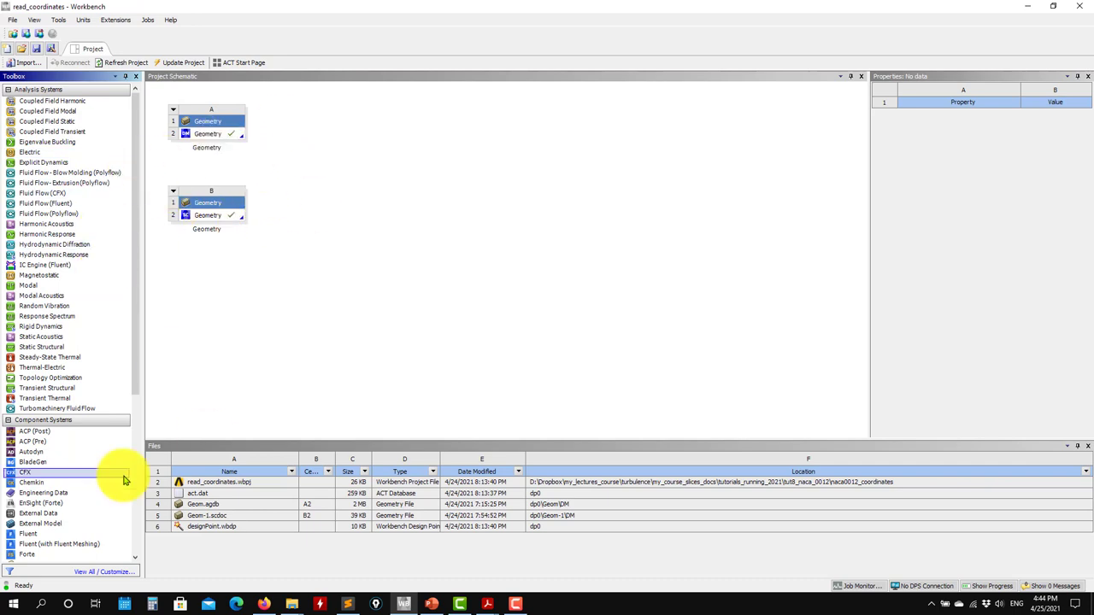
Step: Add a Geometry component system beside system A in the project schematic and open it as a new DesignModeler geometry
scroll(51, 522, "down", 5)
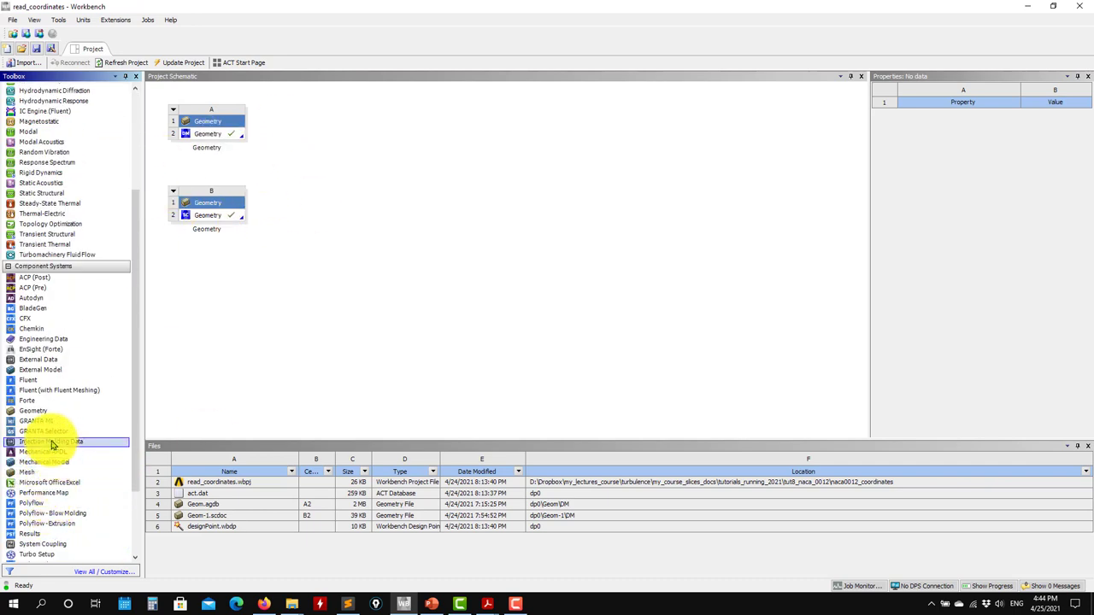
left_click(67, 383)
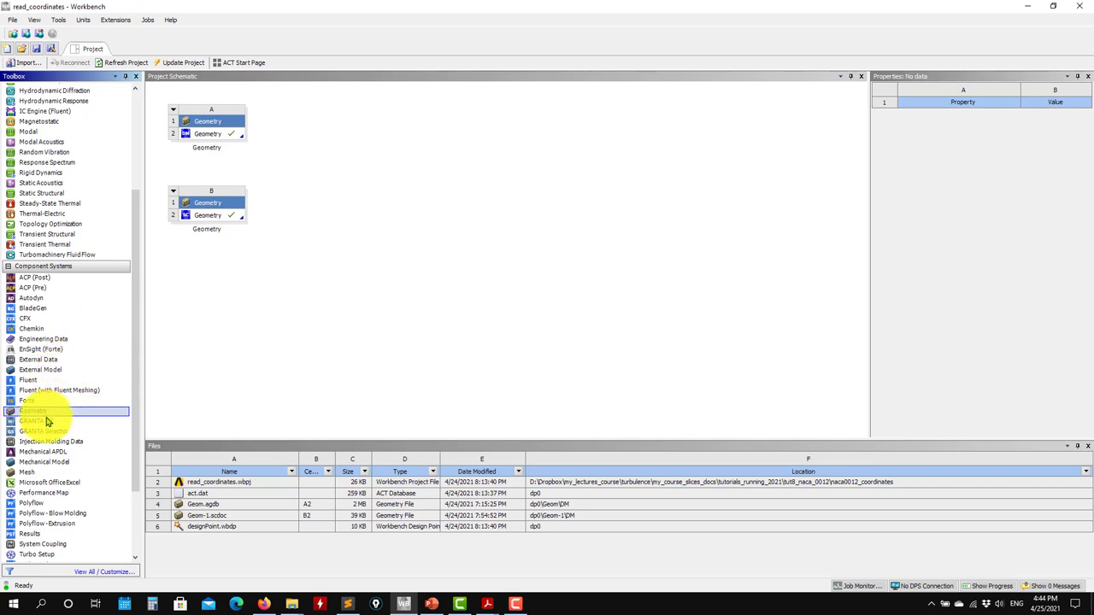
left_click_drag(38, 412, 346, 137)
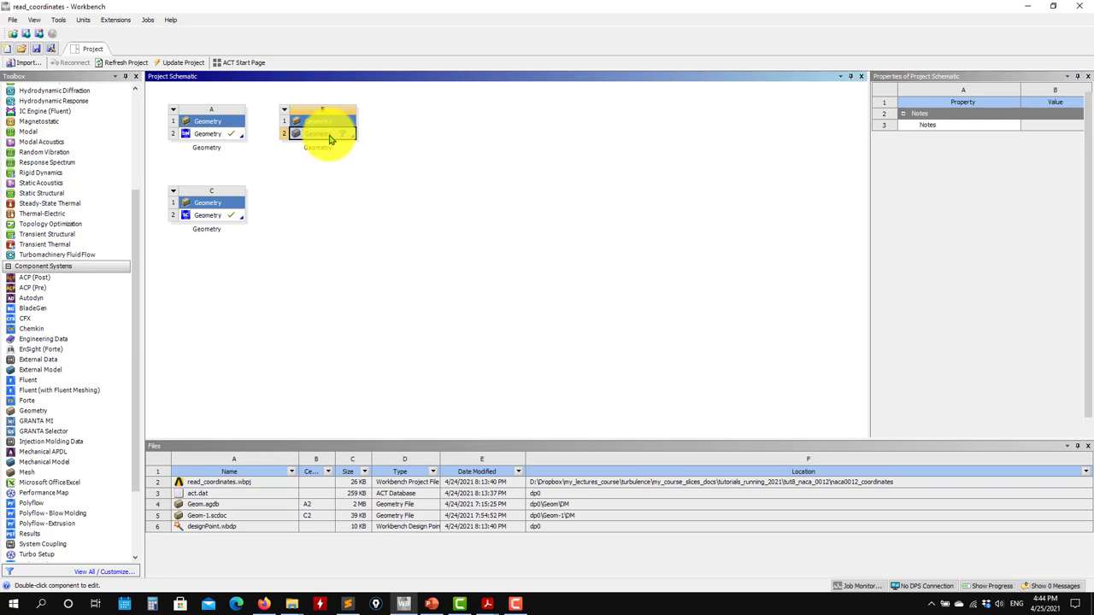
right_click(330, 137)
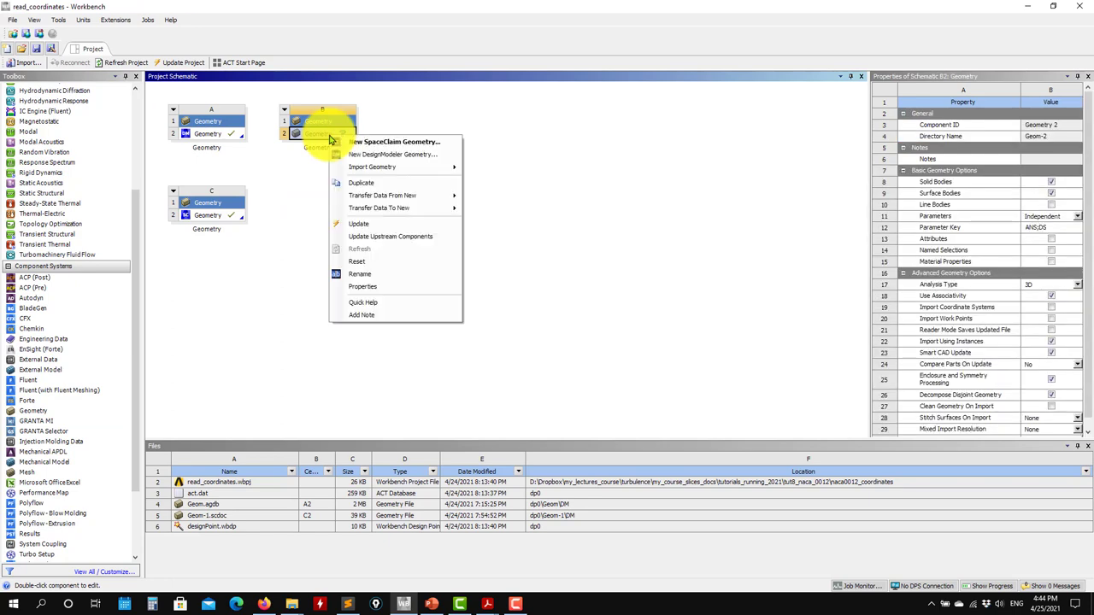
left_click(383, 155)
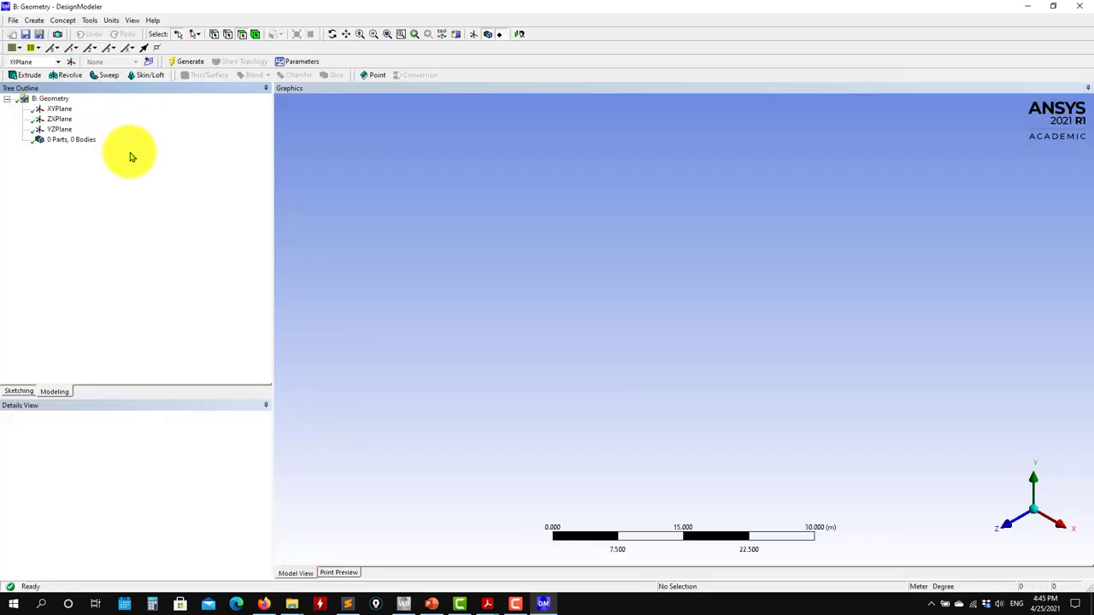
Step: Create a 3D curve feature with XYPlane as its base plane and its definition set to From Coordinates File
left_click(59, 109)
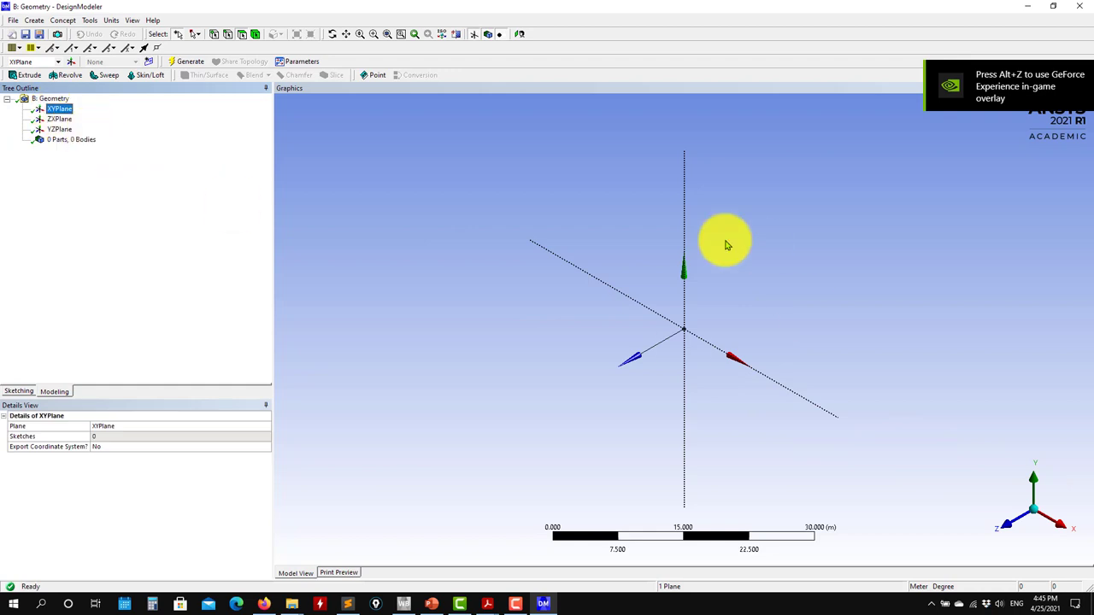
mouse_move(701, 376)
middle_mouse_down()
mouse_move(777, 290)
mouse_move(813, 362)
mouse_move(718, 374)
middle_mouse_up()
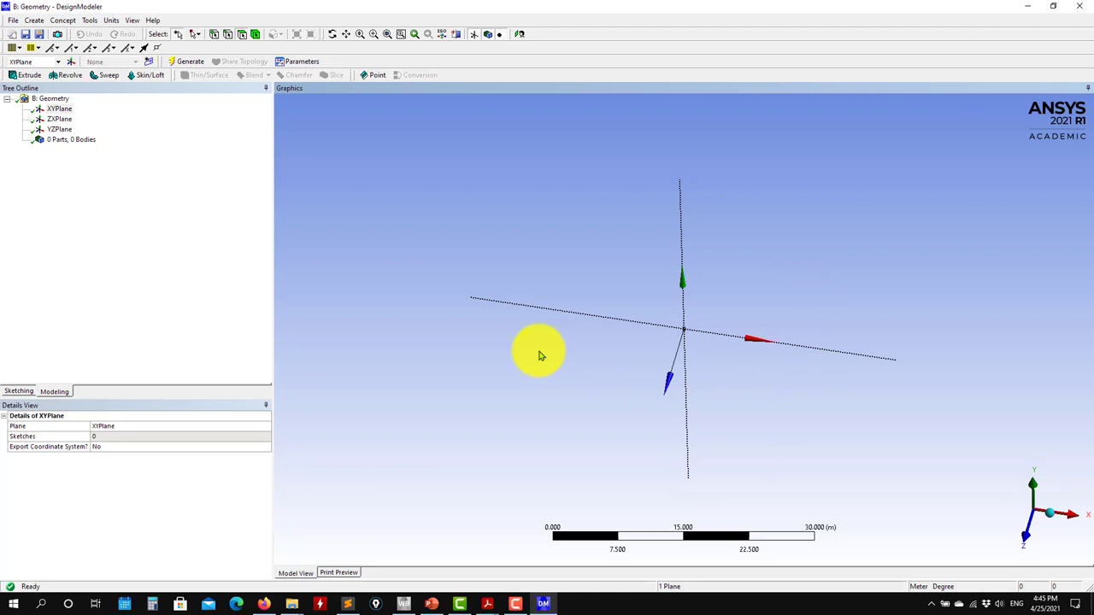
left_click(61, 23)
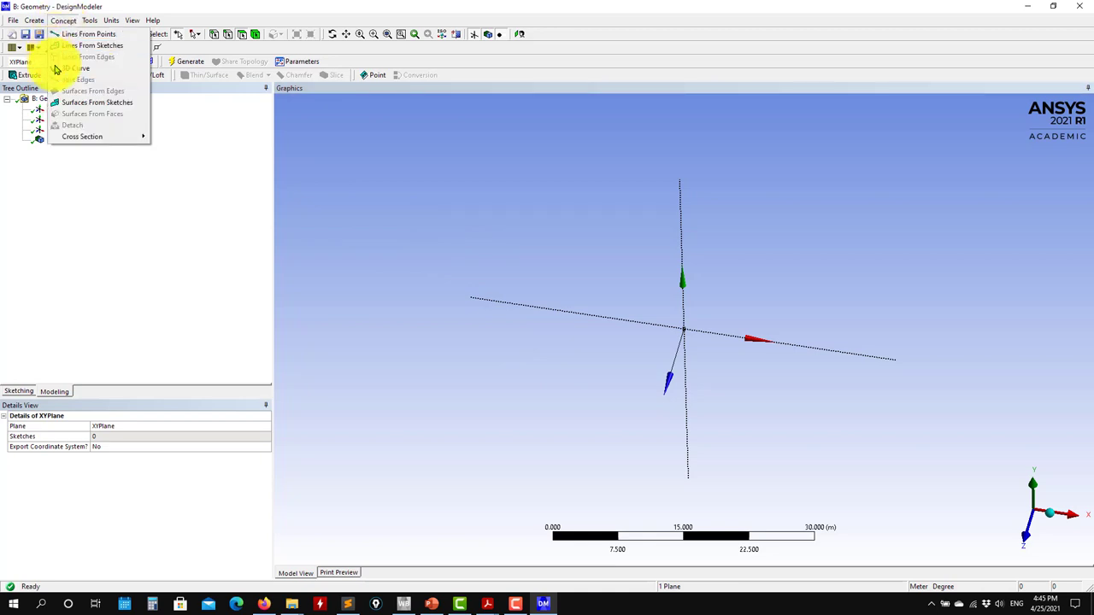
left_click(76, 74)
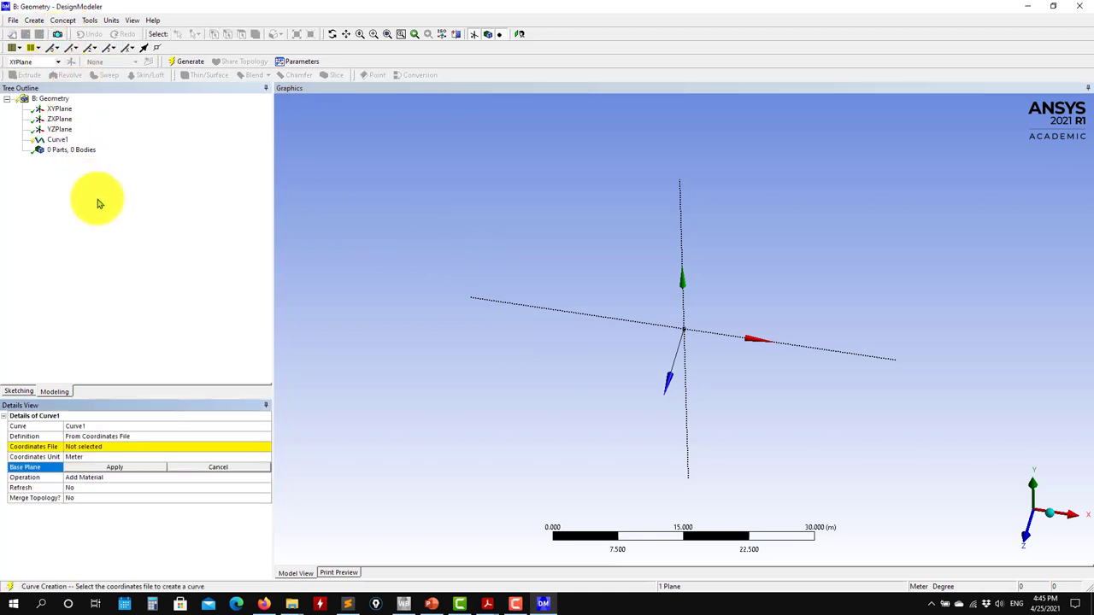
left_click(239, 436)
left_click(266, 437)
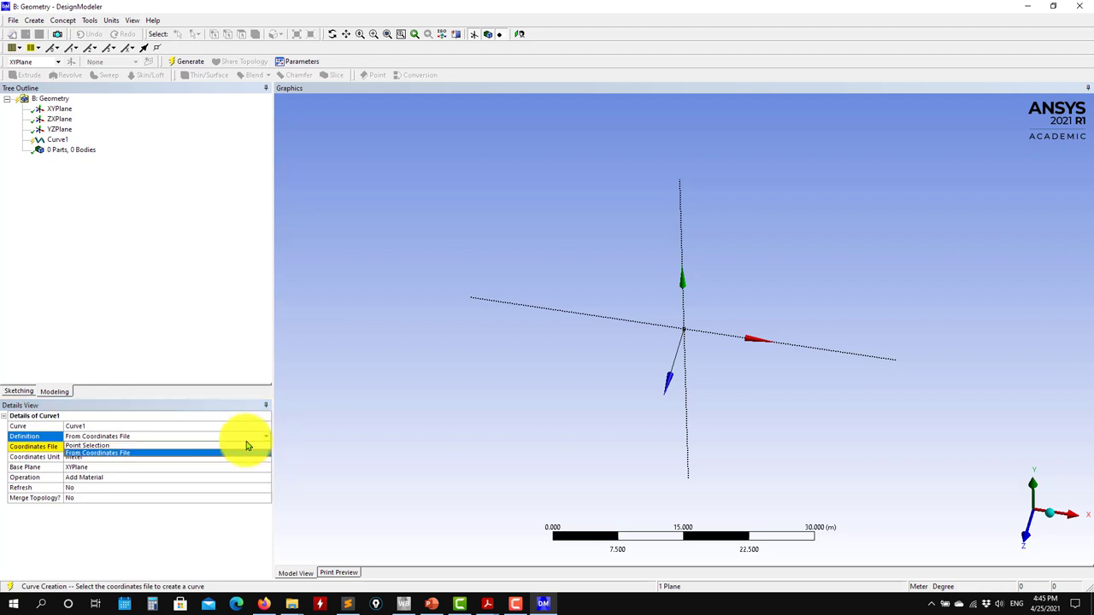
left_click(78, 455)
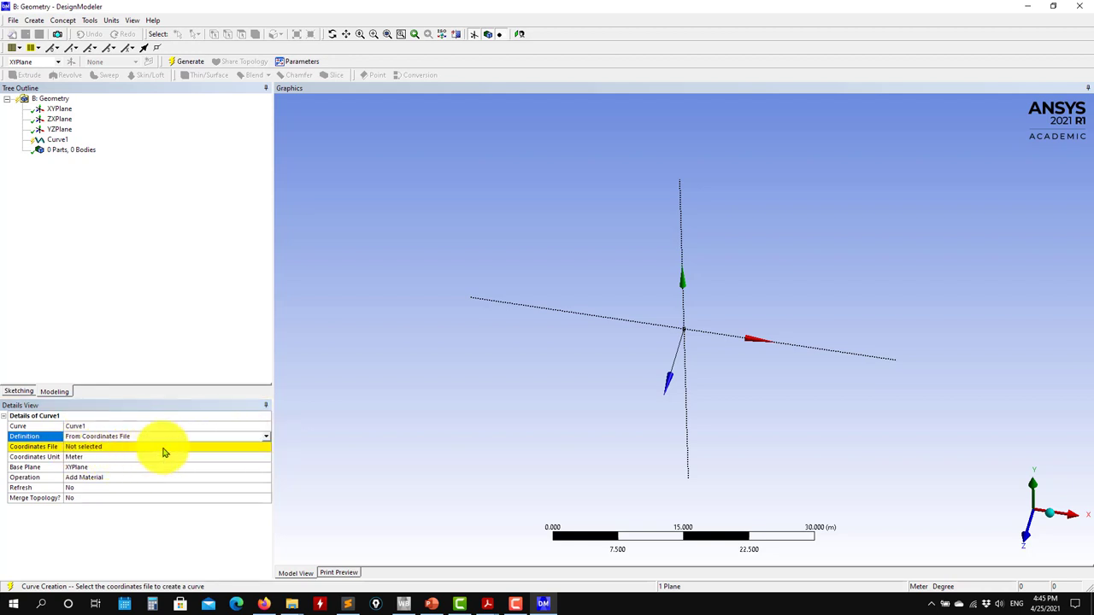
Step: Browse for the curve's coordinates file, going to the Dropbox folder on the DATA SSD2 (D:) drive
left_click(164, 447)
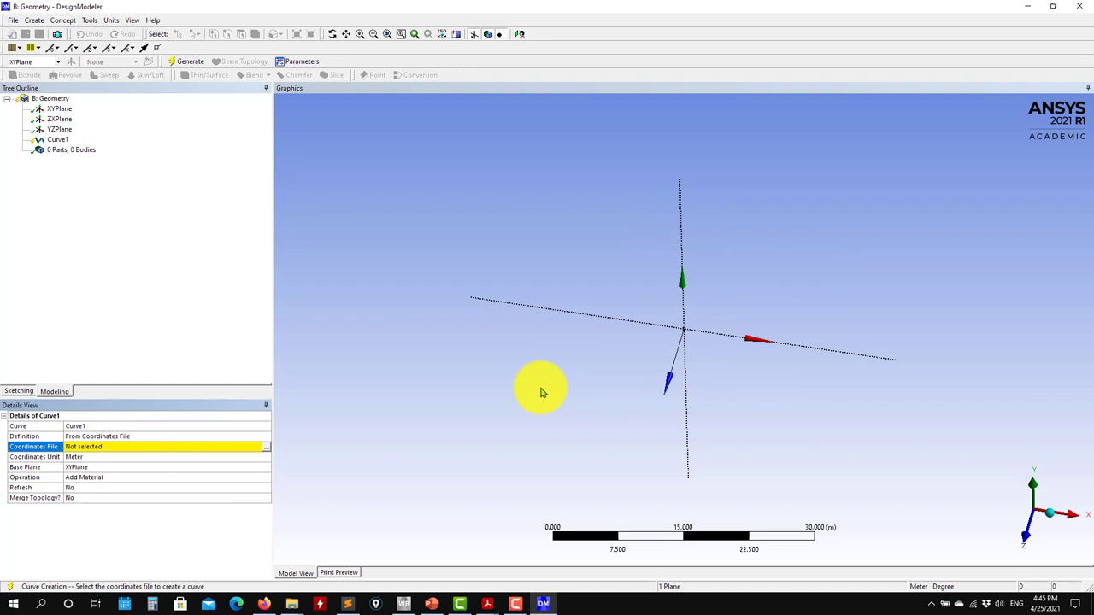
left_click(267, 448)
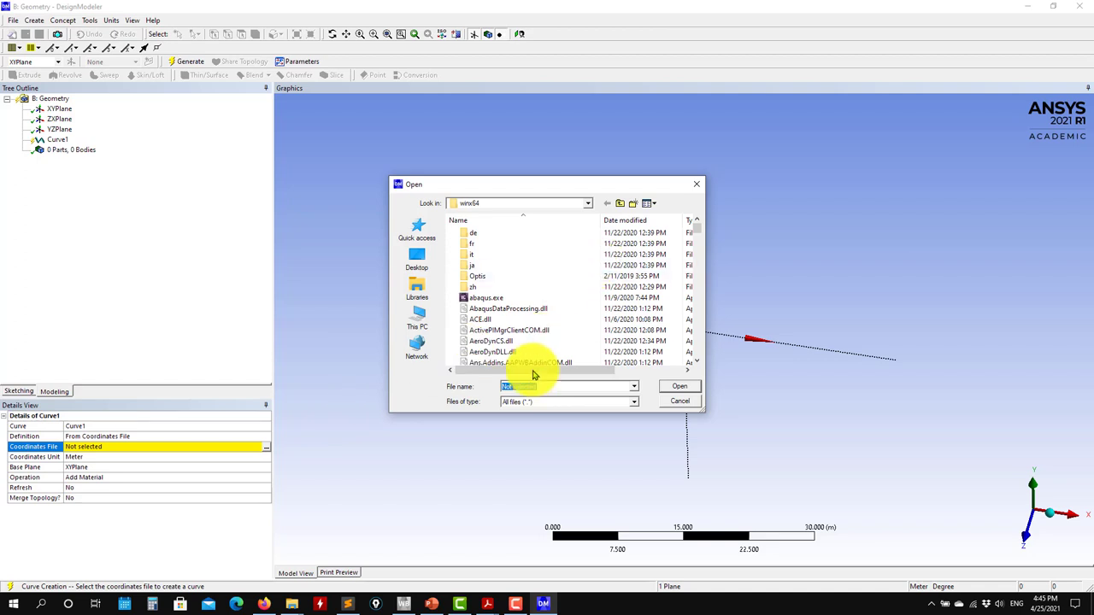
left_click(419, 261)
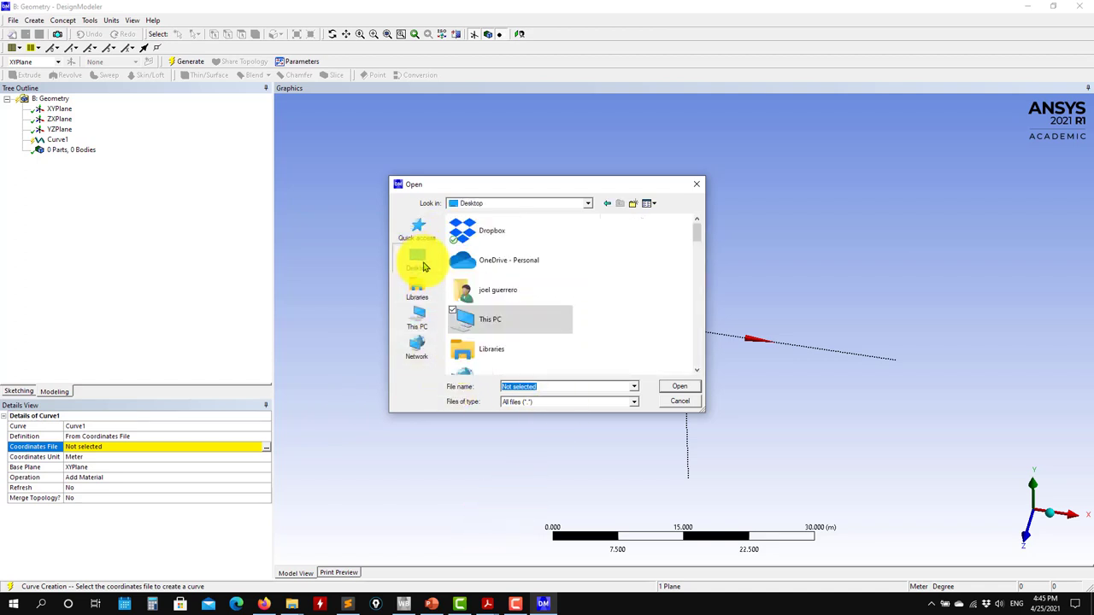
left_click(419, 231)
scroll(547, 257, "down", 5)
scroll(555, 273, "up", 5)
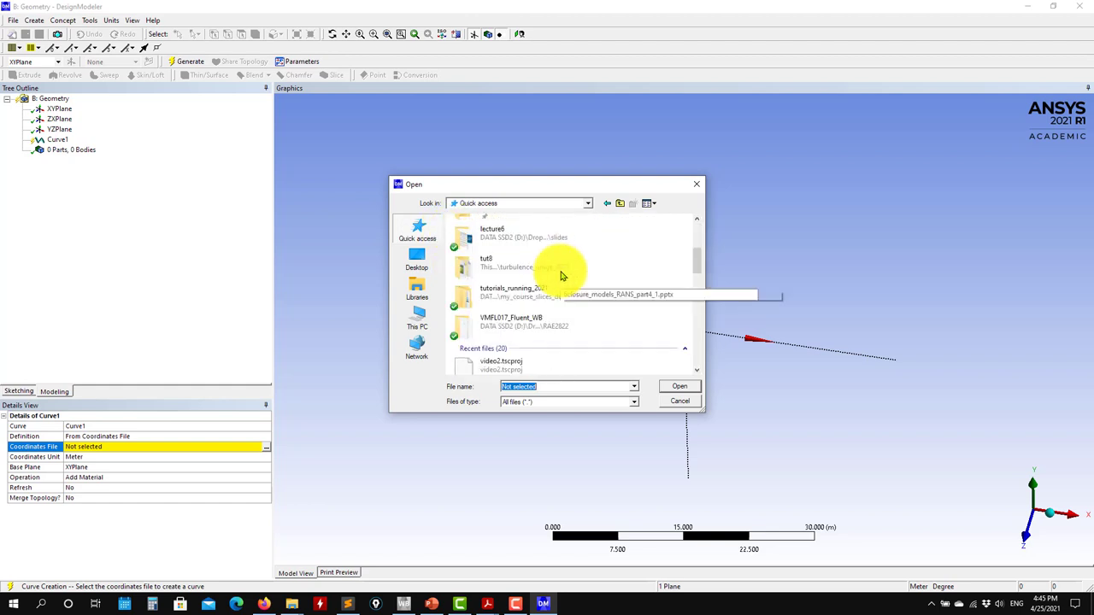
scroll(560, 289, "down", 3)
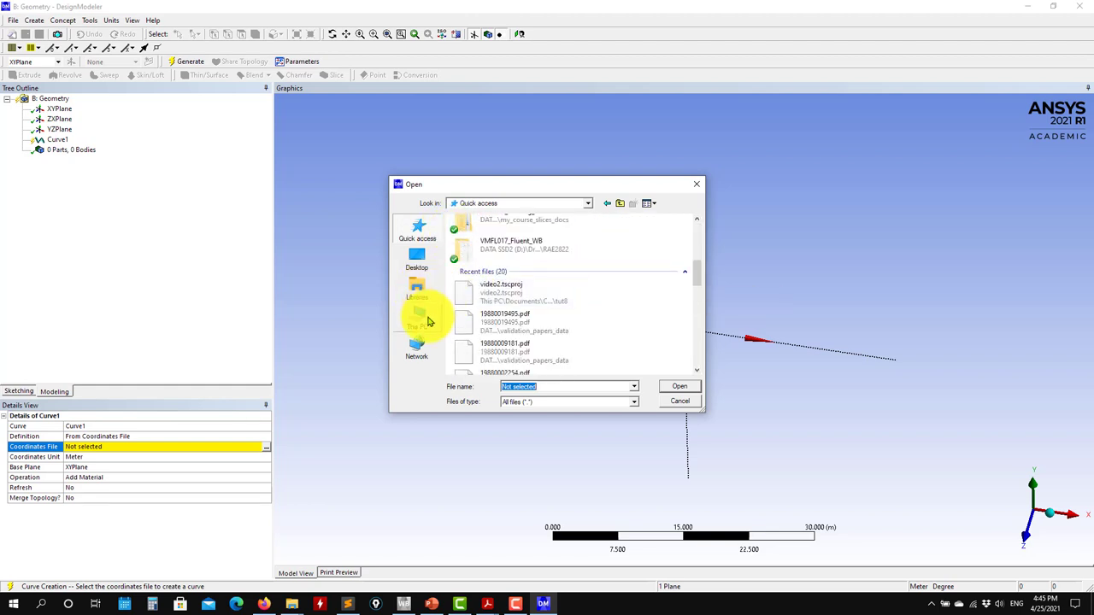
left_click(417, 257)
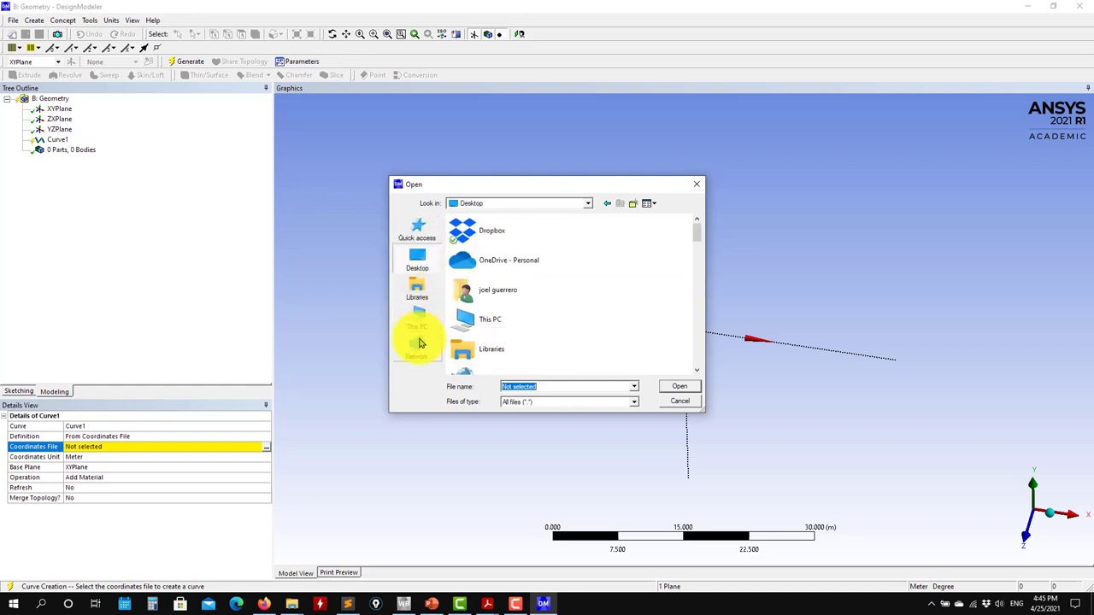
left_click(424, 318)
scroll(537, 283, "down", 5)
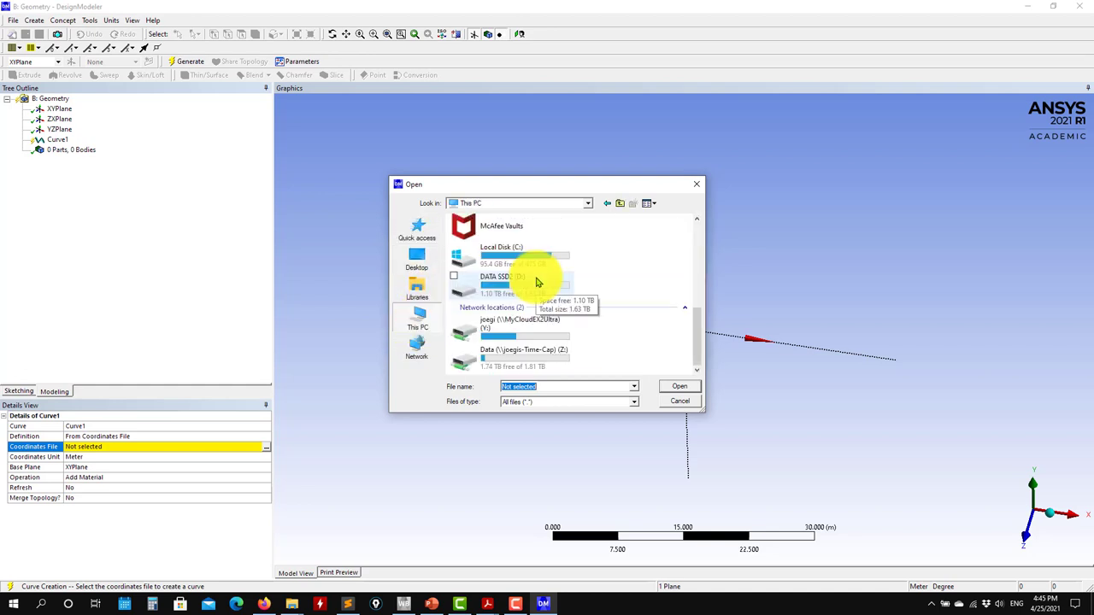
double_click(541, 293)
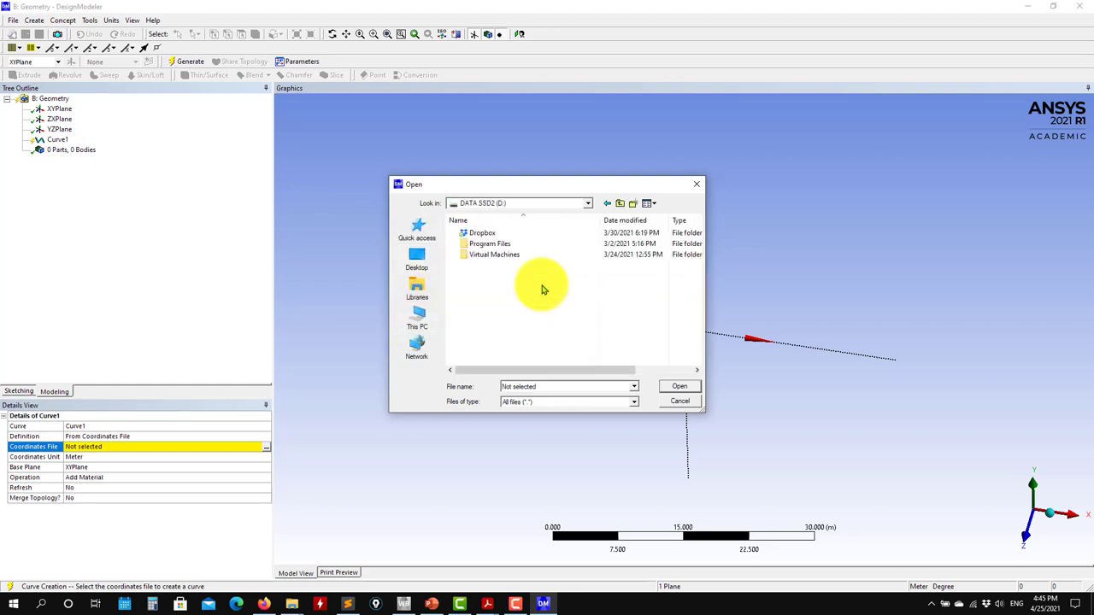
double_click(492, 237)
Step: Load naca0012_v1_point_separator.dat from the coordinates_for_design_modeler folder inside naca0012_coordinates as the curve's coordinates file
scroll(539, 278, "down", 1)
scroll(540, 281, "down", 2)
scroll(539, 280, "up", 1)
scroll(539, 281, "up", 3)
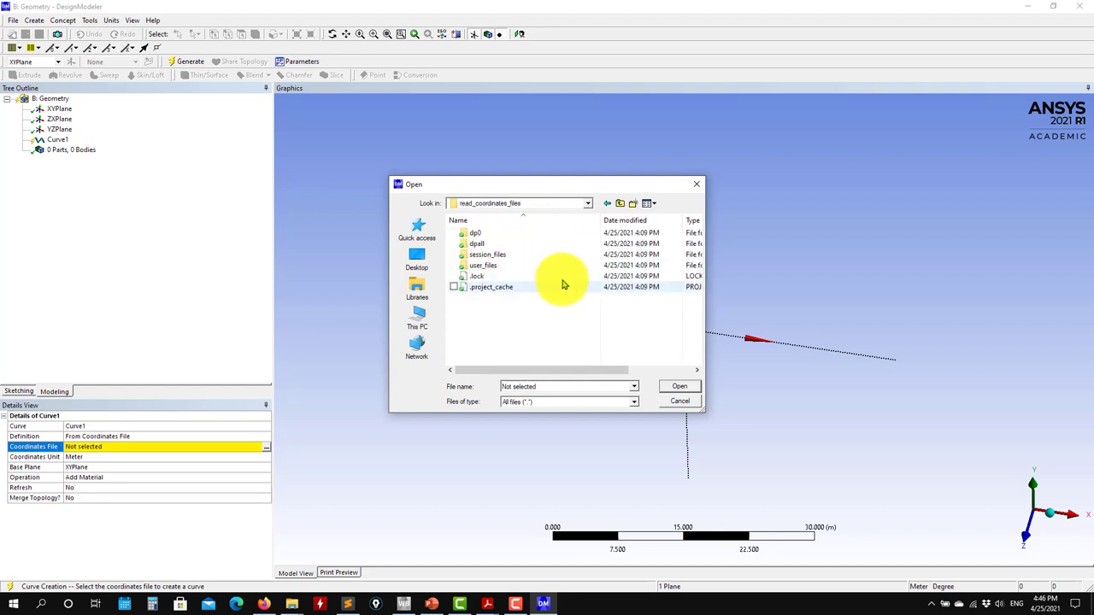
left_click(622, 205)
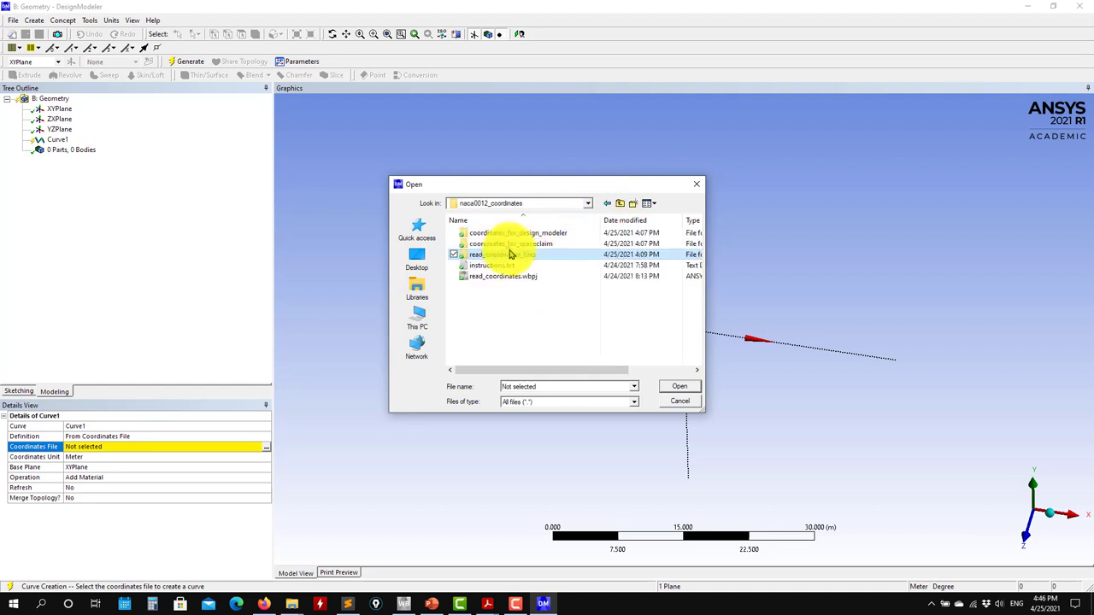
double_click(541, 236)
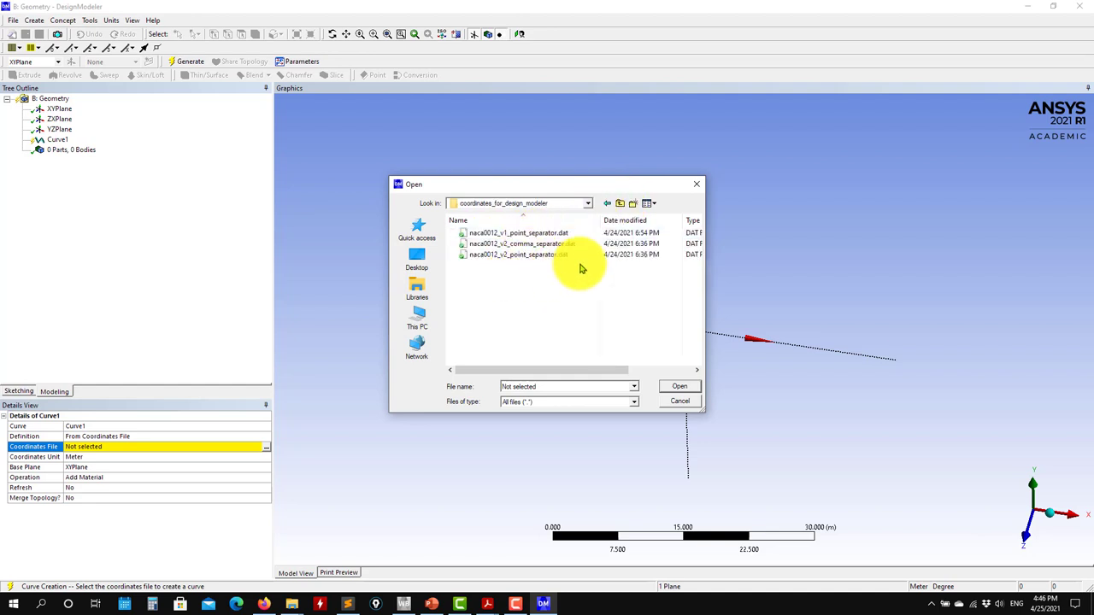
left_click(497, 239)
left_click(681, 389)
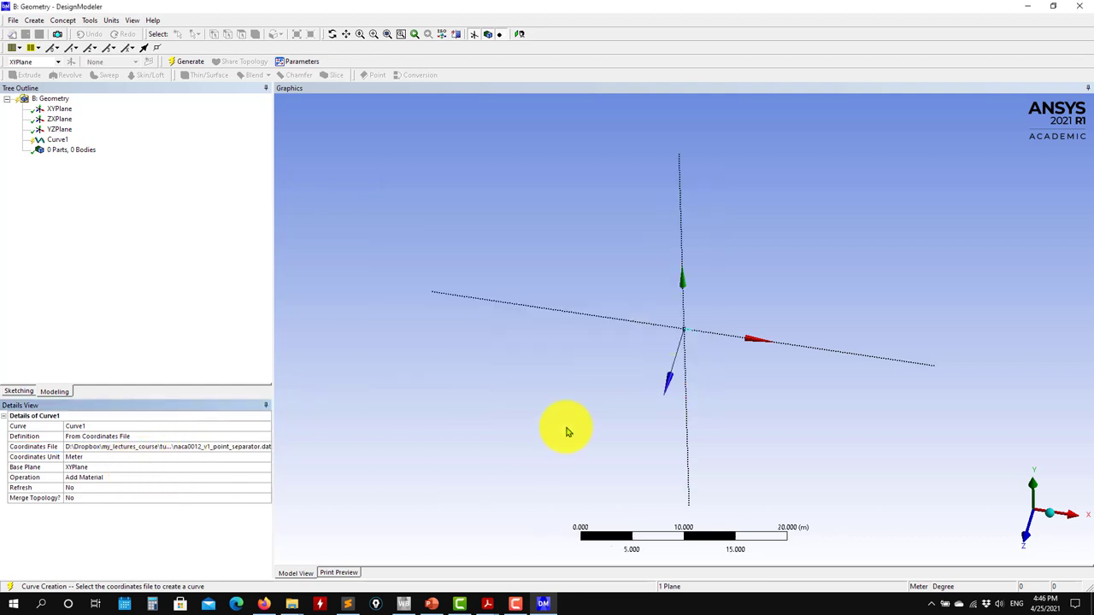
Step: Set the airfoil curve's operation to Add Frozen and generate it
scroll(711, 349, "down", 1)
scroll(694, 367, "up", 5)
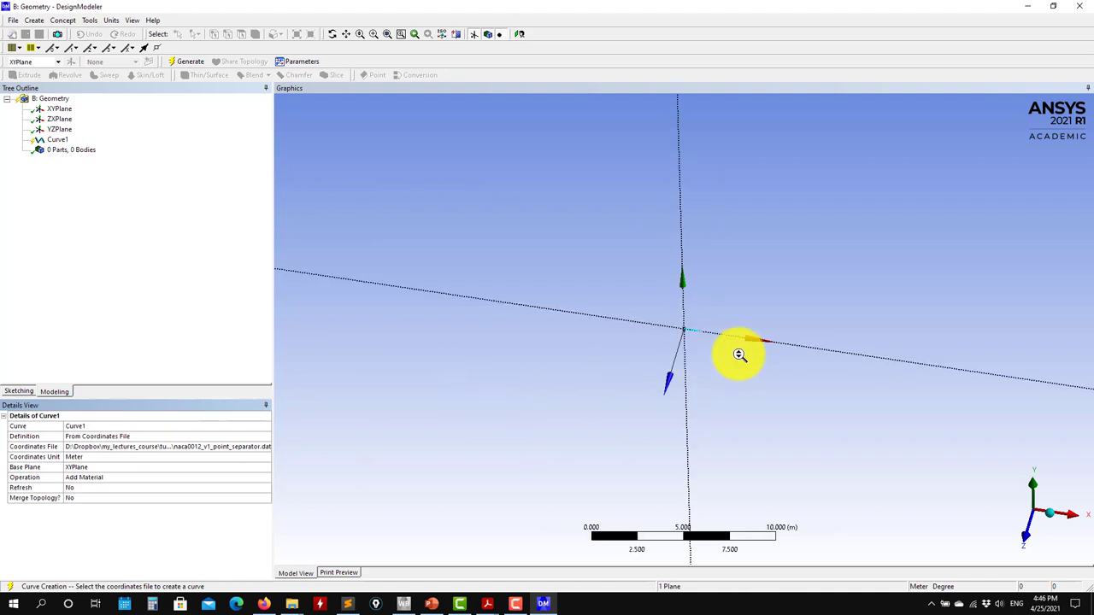
scroll(816, 365, "up", 1)
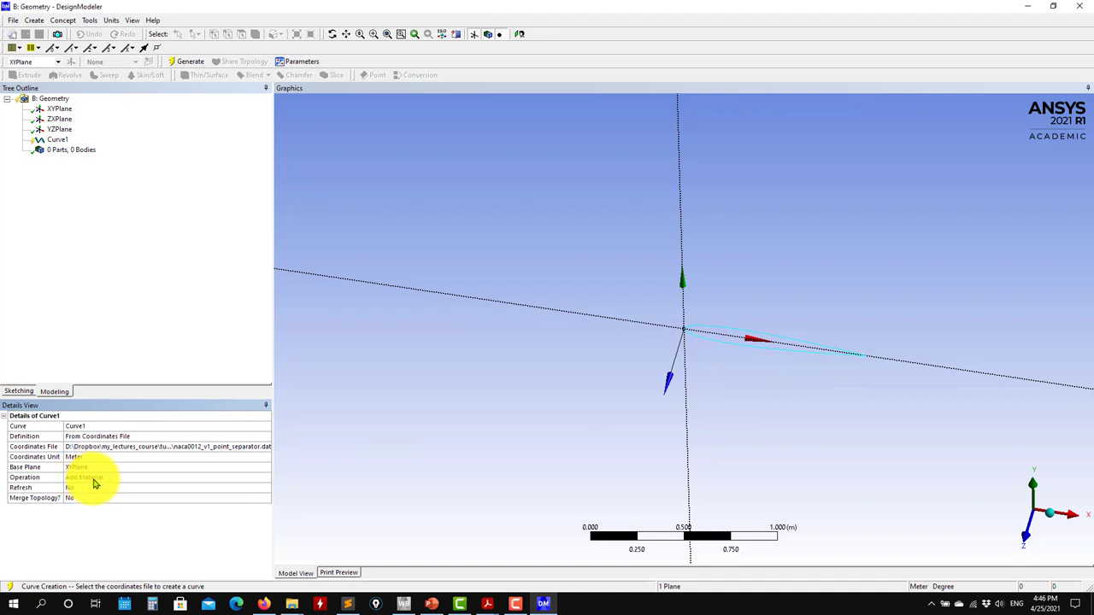
left_click(267, 479)
left_click(113, 487)
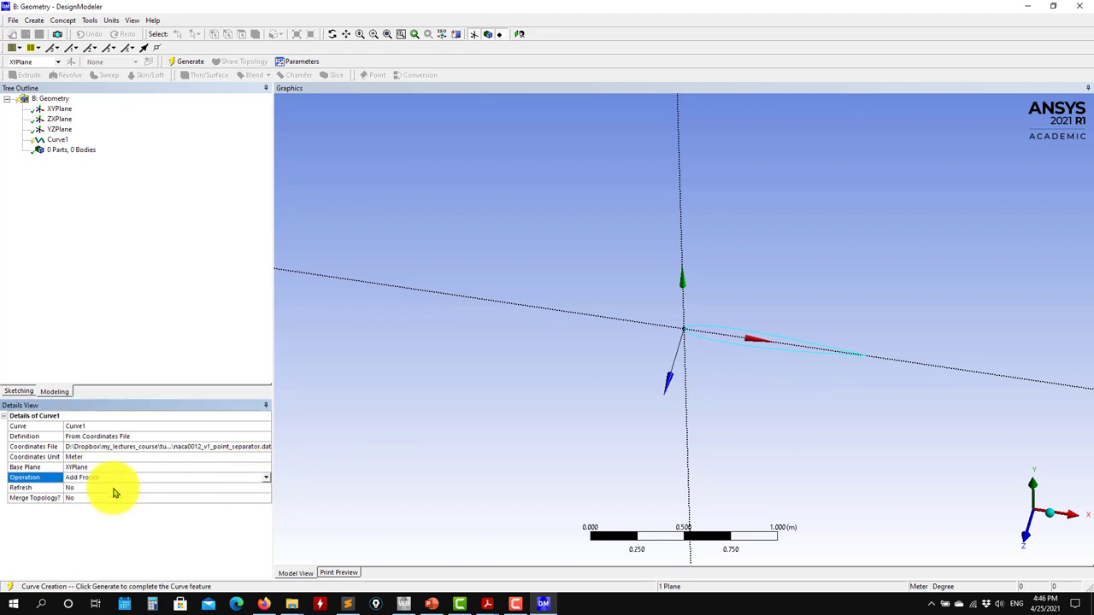
left_click(187, 67)
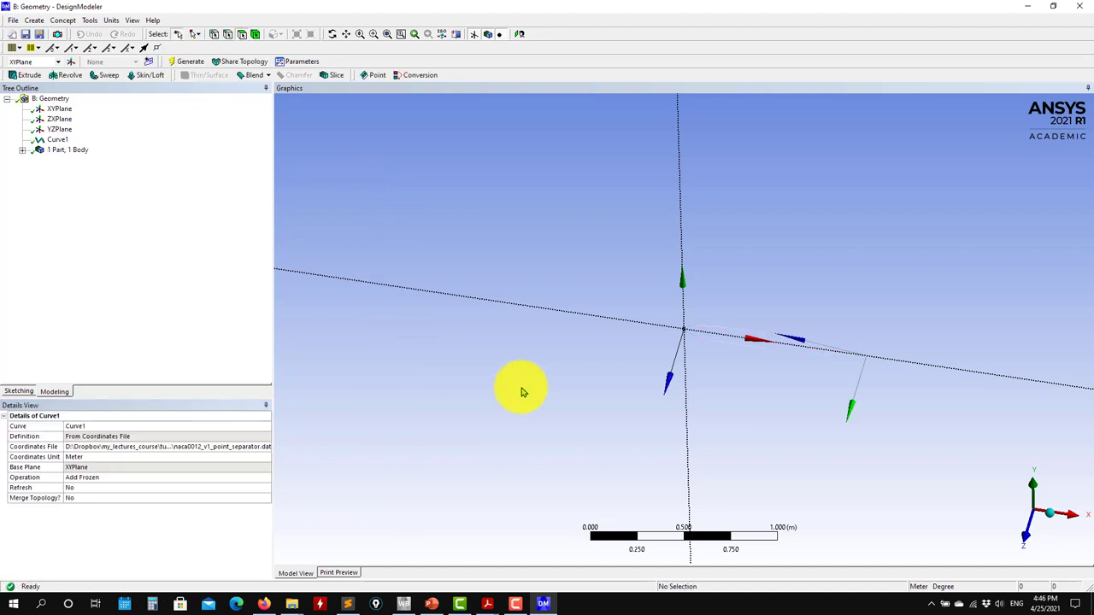
Step: Inspect the airfoil line body, and generate a surface from its closed edge using Surfaces From Edges
middle_click_drag(714, 399, 763, 417)
scroll(655, 356, "down", 2)
scroll(619, 353, "up", 3)
left_click(679, 294)
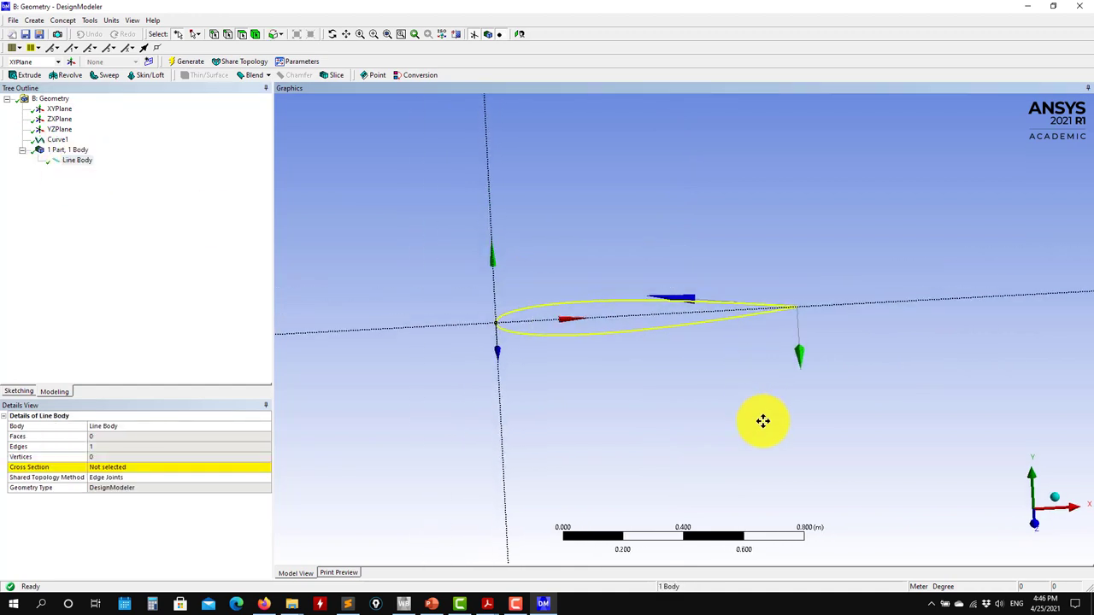
left_click(62, 19)
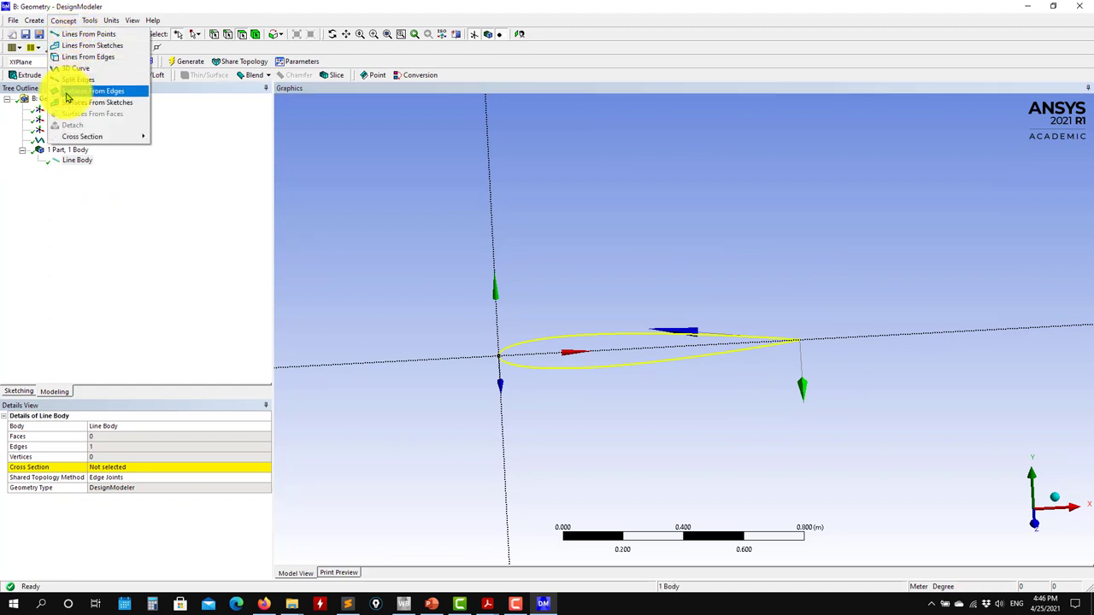
left_click(94, 91)
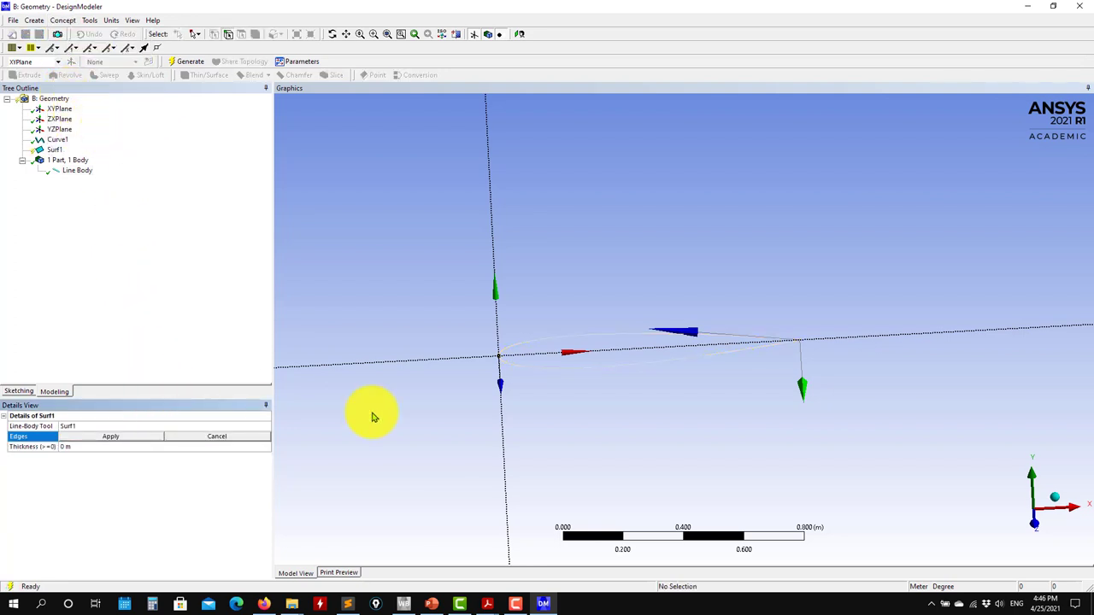
left_click(605, 370)
left_click(132, 437)
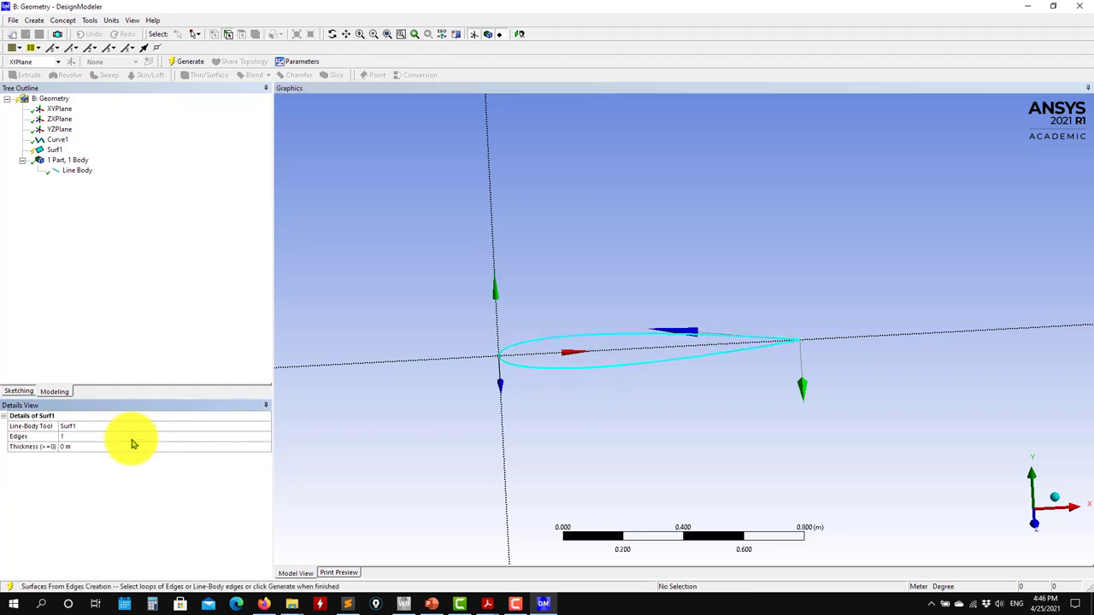
left_click(187, 62)
Step: Look straight onto the XYPlane with space around the airfoil and create a new sketch on that plane
scroll(560, 434, "down", 3)
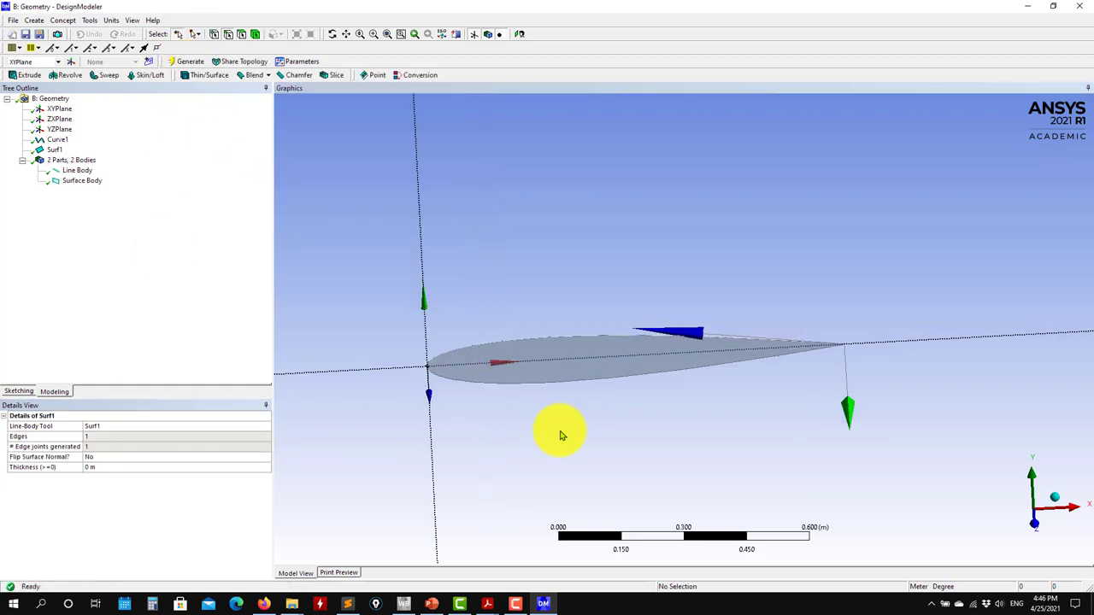
scroll(565, 436, "down", 8)
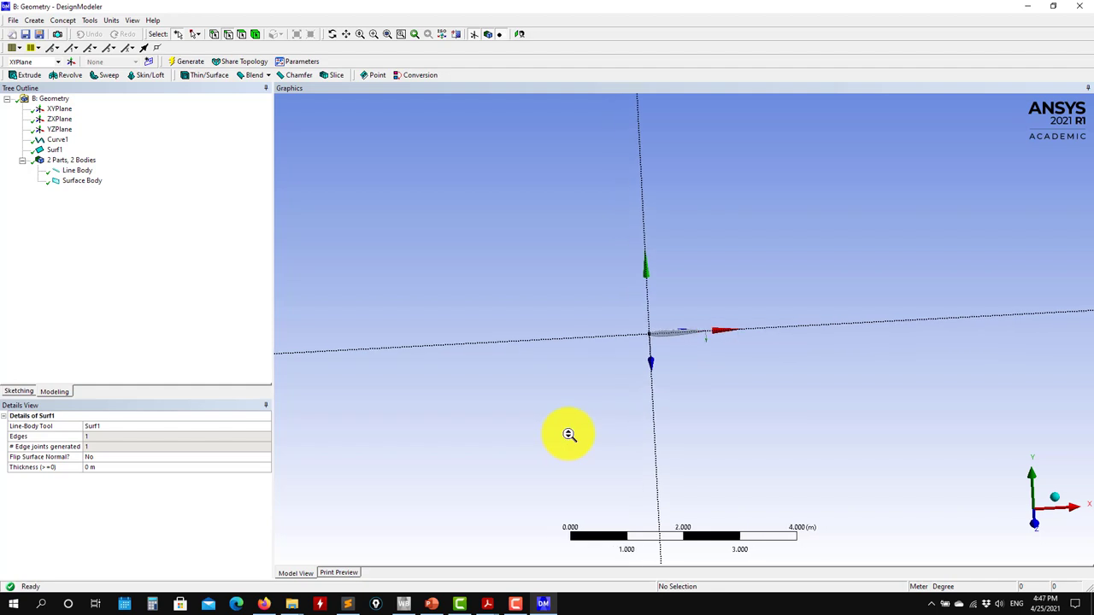
middle_click_drag(648, 420, 823, 362)
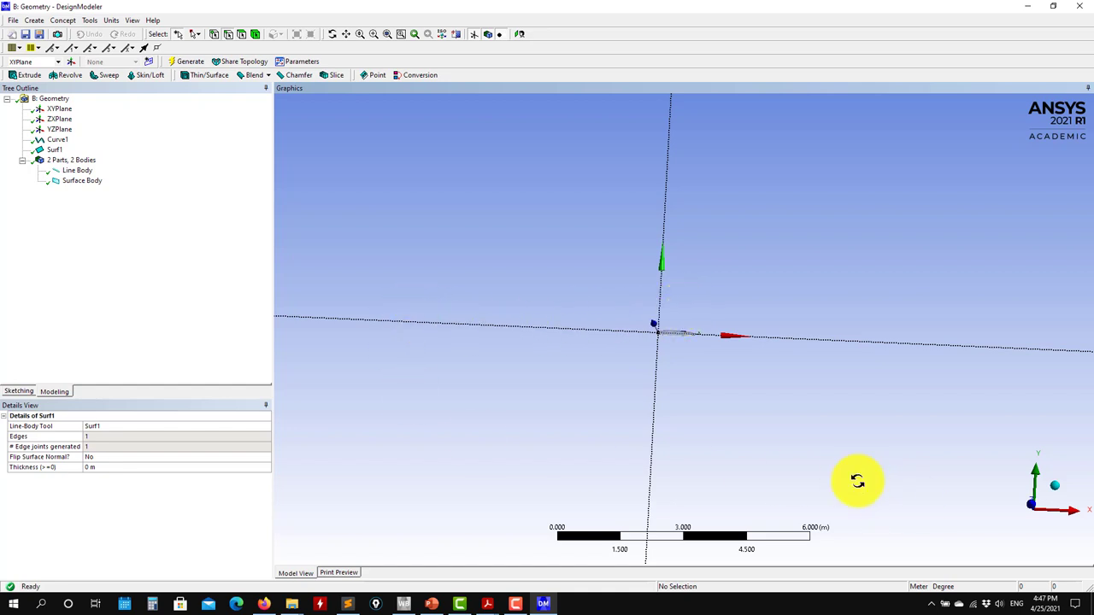
middle_click_drag(846, 509, 998, 528)
left_click(1018, 528)
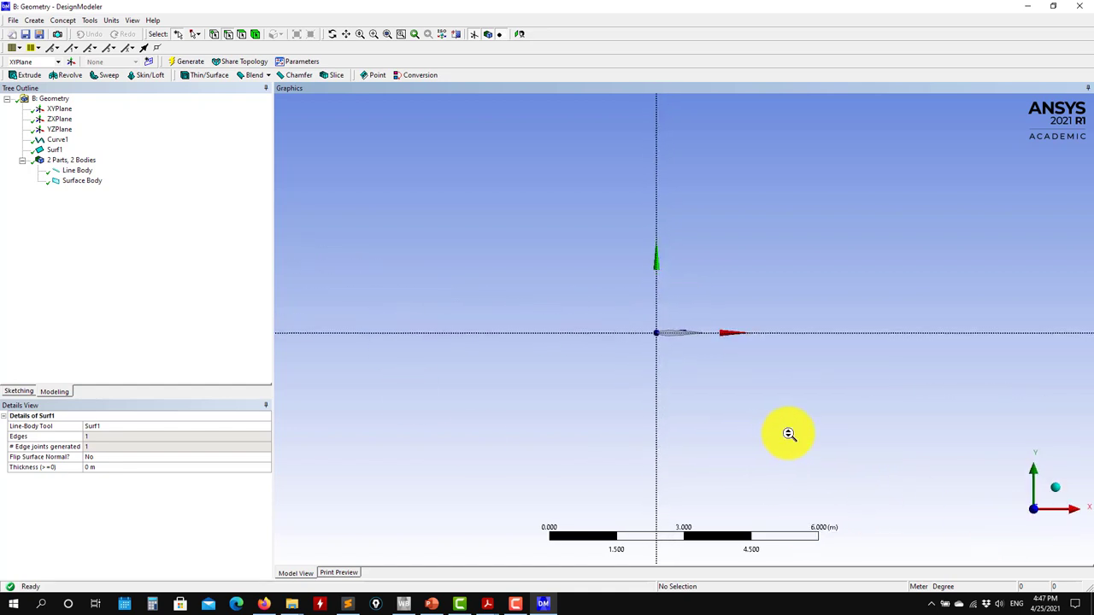
left_click(63, 110)
left_click(149, 64)
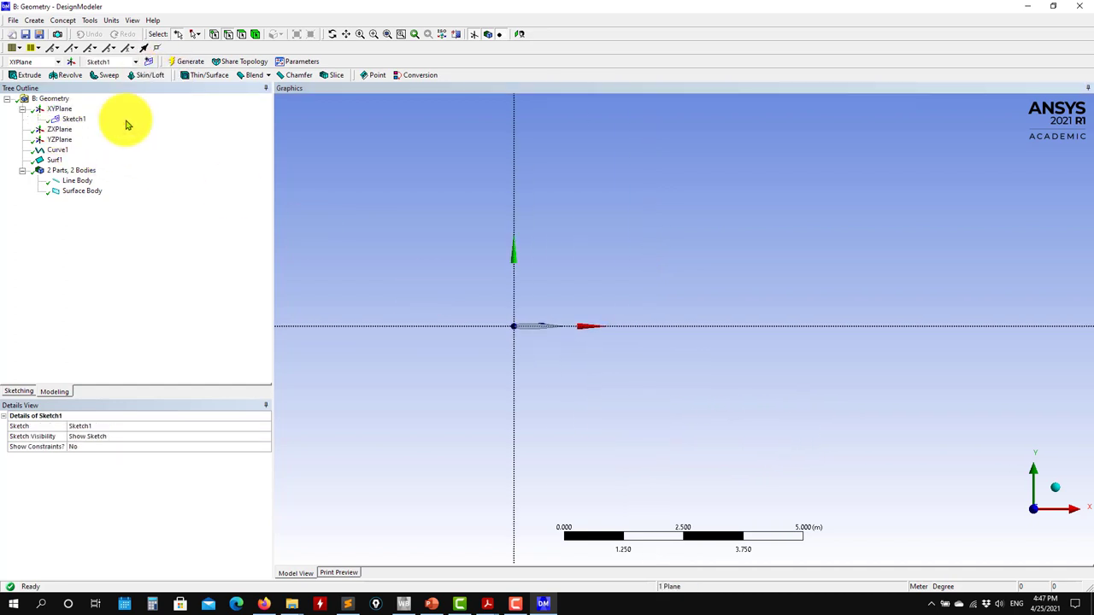
Step: Sketch a rectangle about 12 m by 7 m around the airfoil, with more room downstream than upstream
left_click(14, 395)
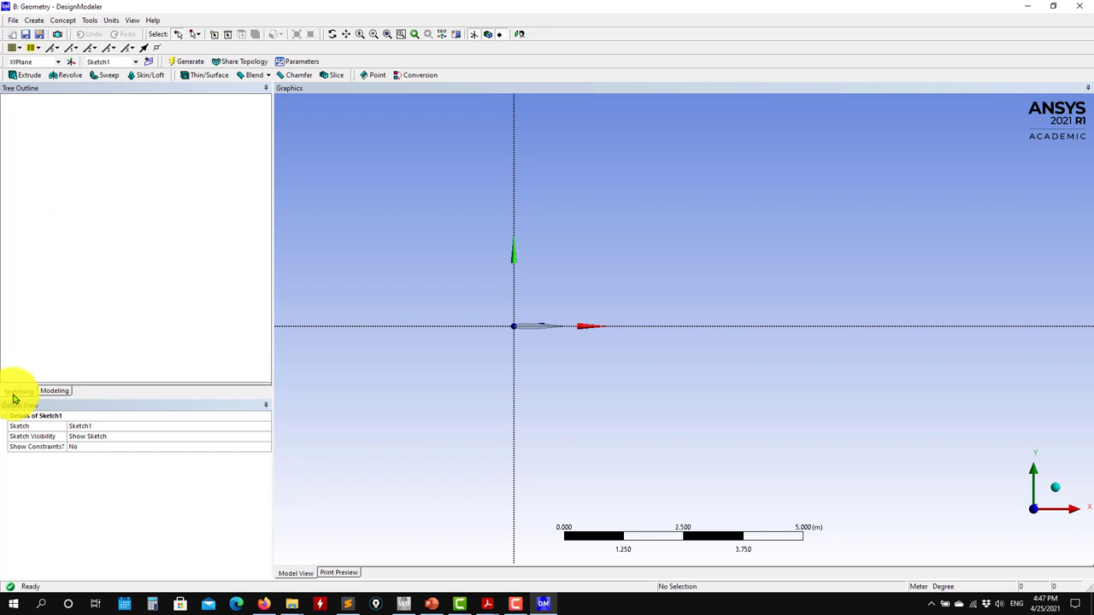
left_click(311, 164)
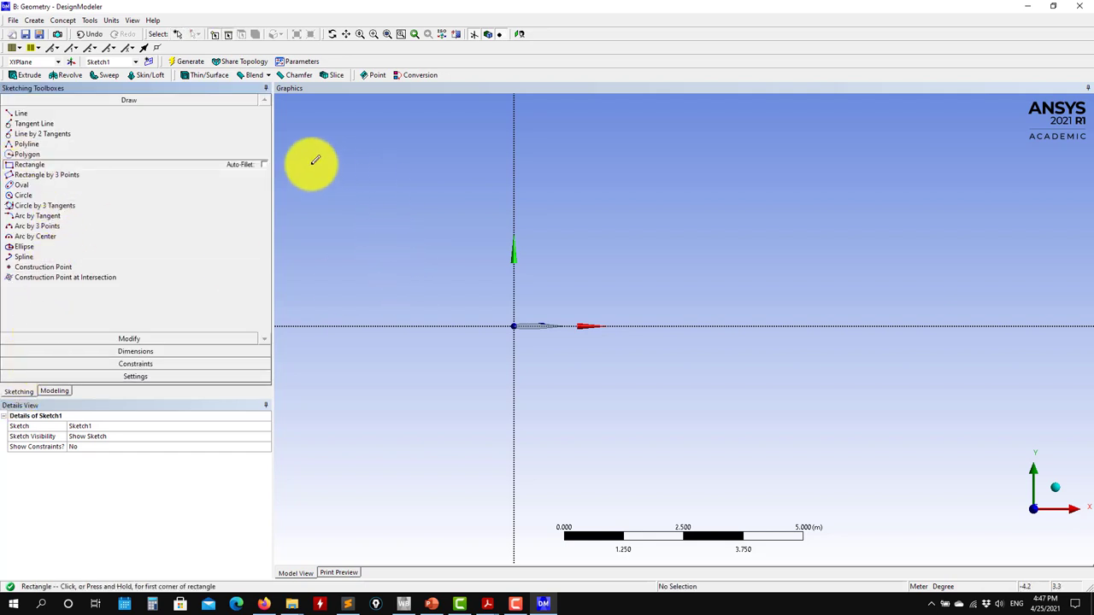
left_click(892, 486)
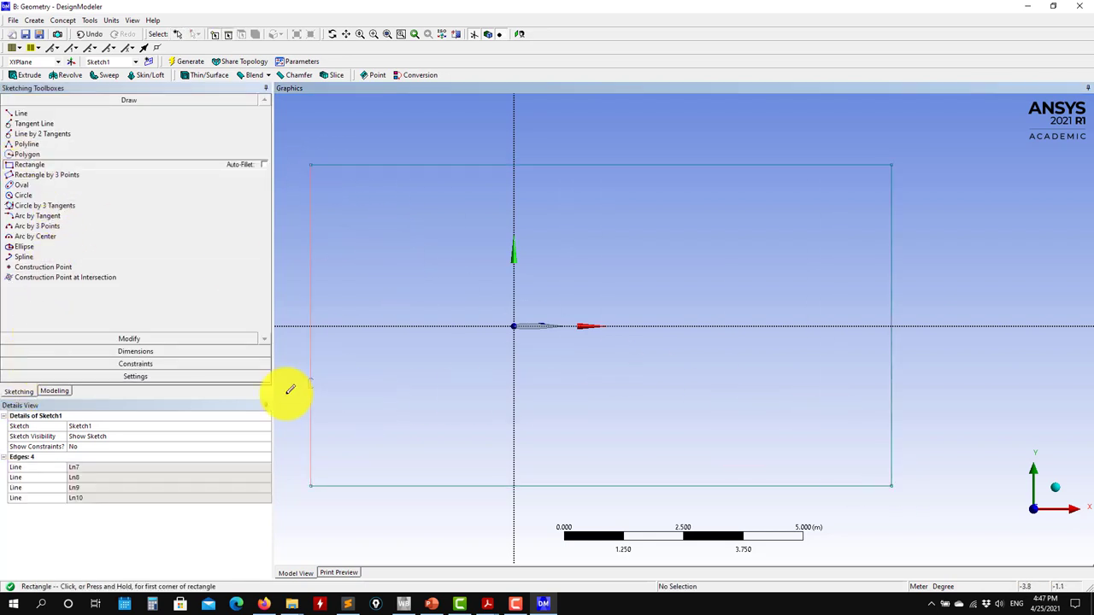
left_click(346, 574)
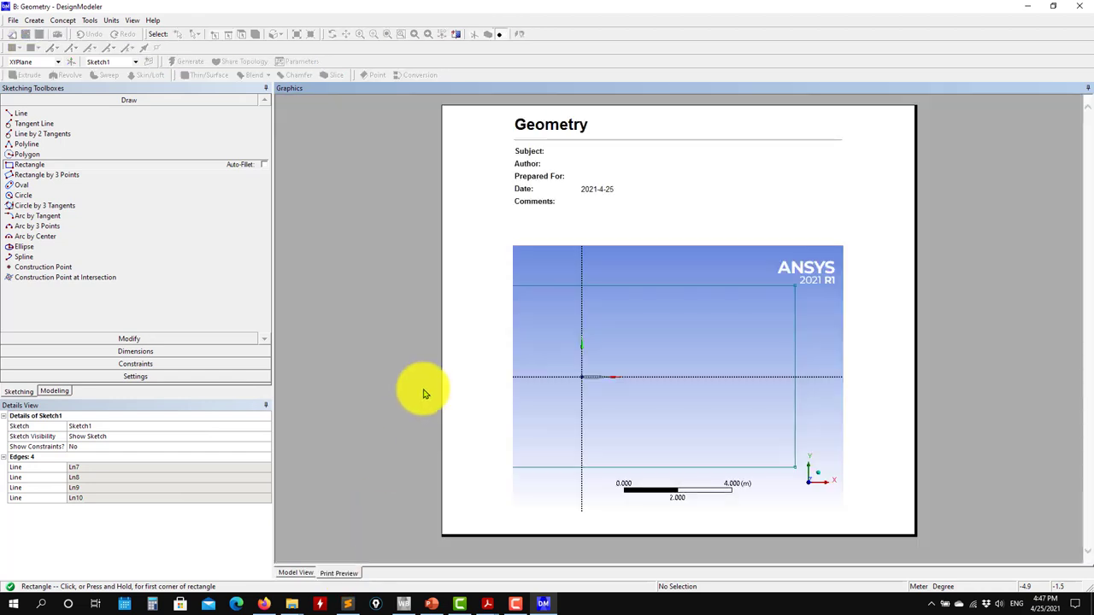
Step: Generate a surface from the rectangle sketch on the XYPlane using Surfaces From Sketches
left_click(294, 575)
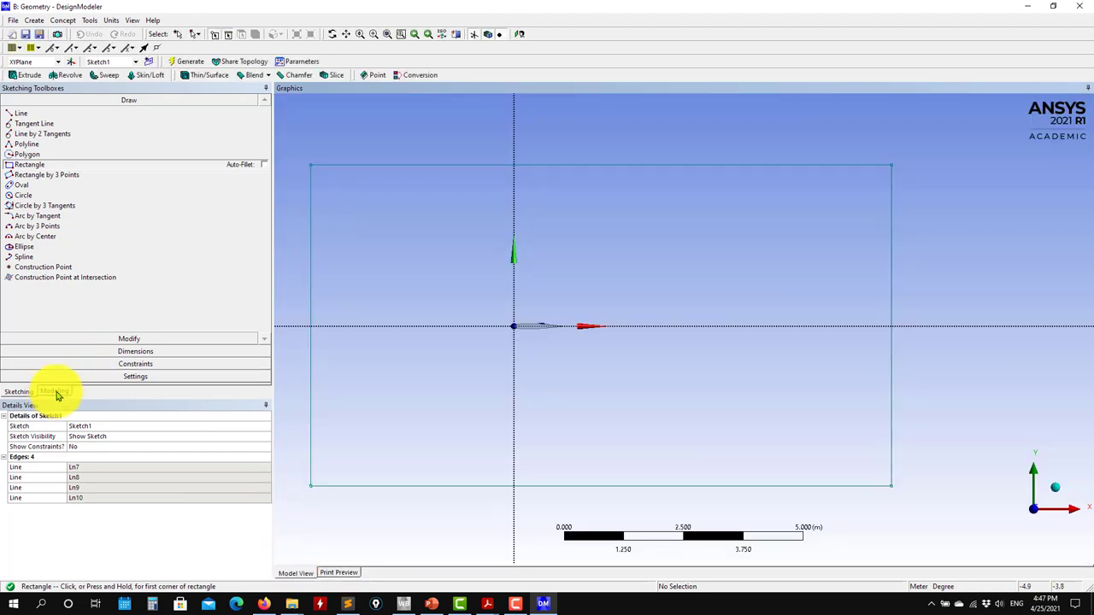
left_click(54, 391)
left_click(68, 19)
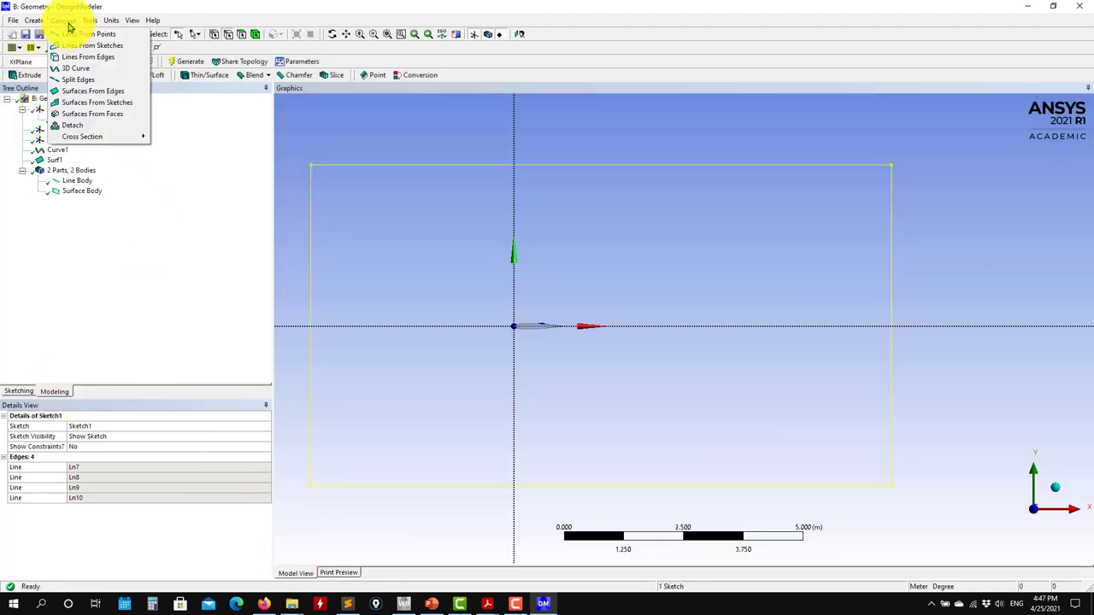
left_click(94, 103)
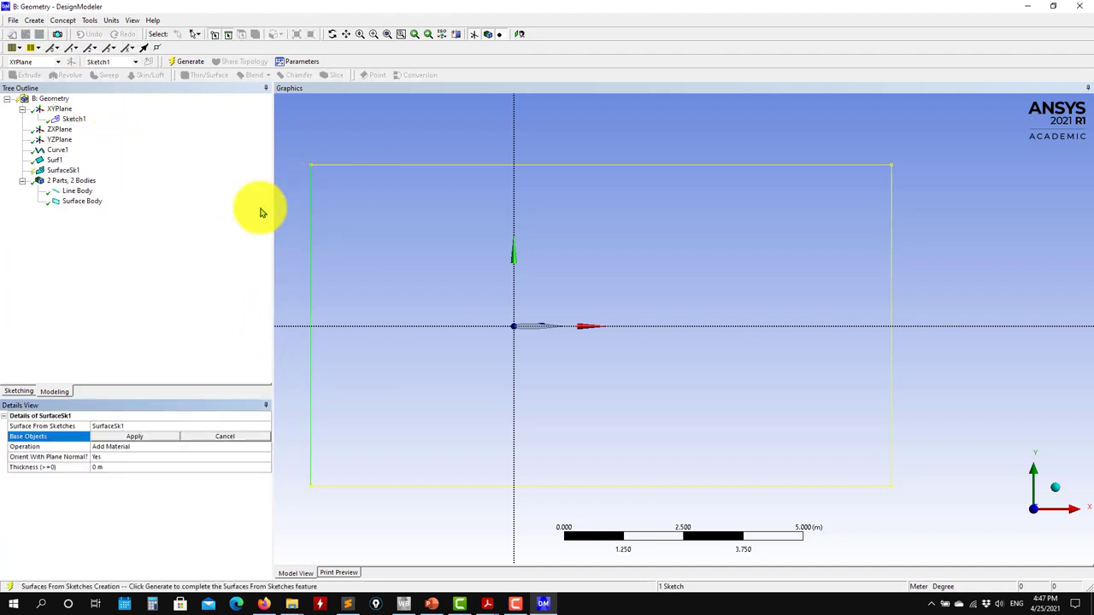
left_click(74, 119)
left_click(190, 62)
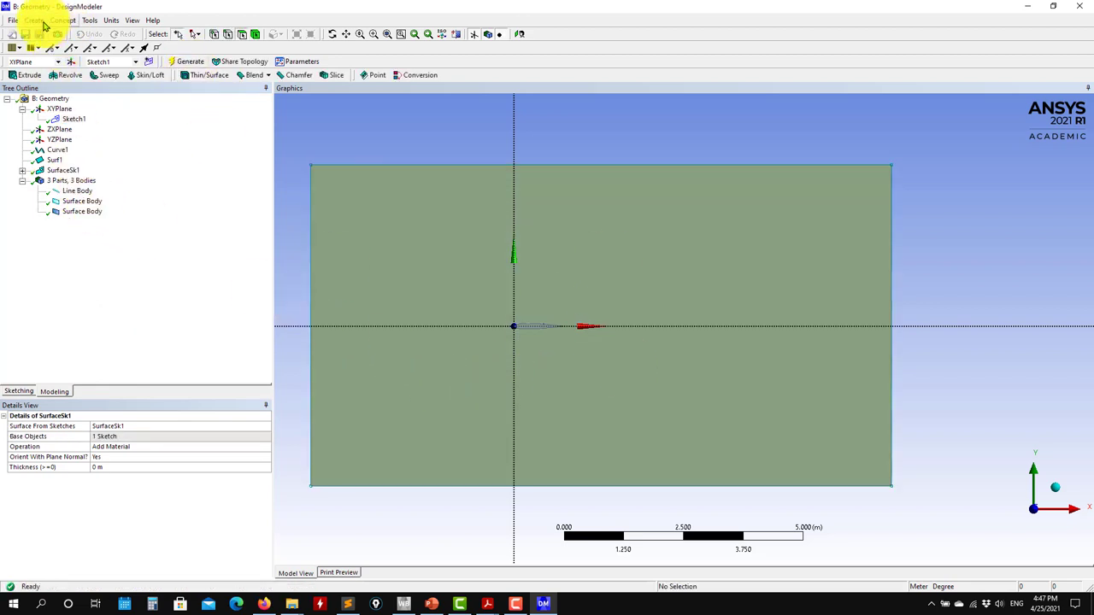
Step: Create a Boolean with the Subtract operation and set the rectangular domain surface as its target body
left_click(36, 19)
left_click(68, 196)
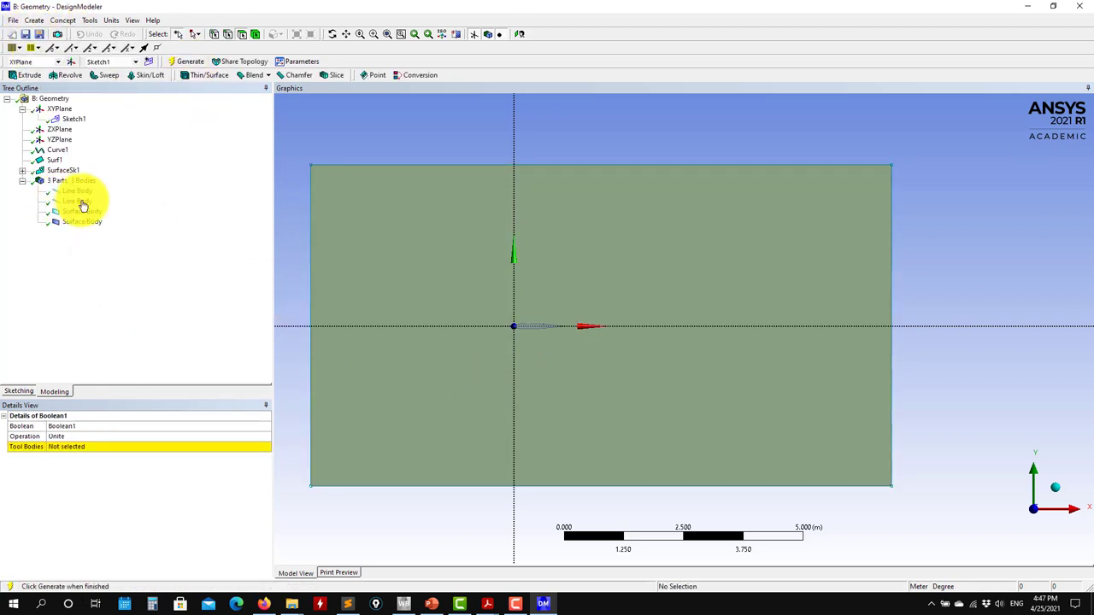
left_click(394, 261)
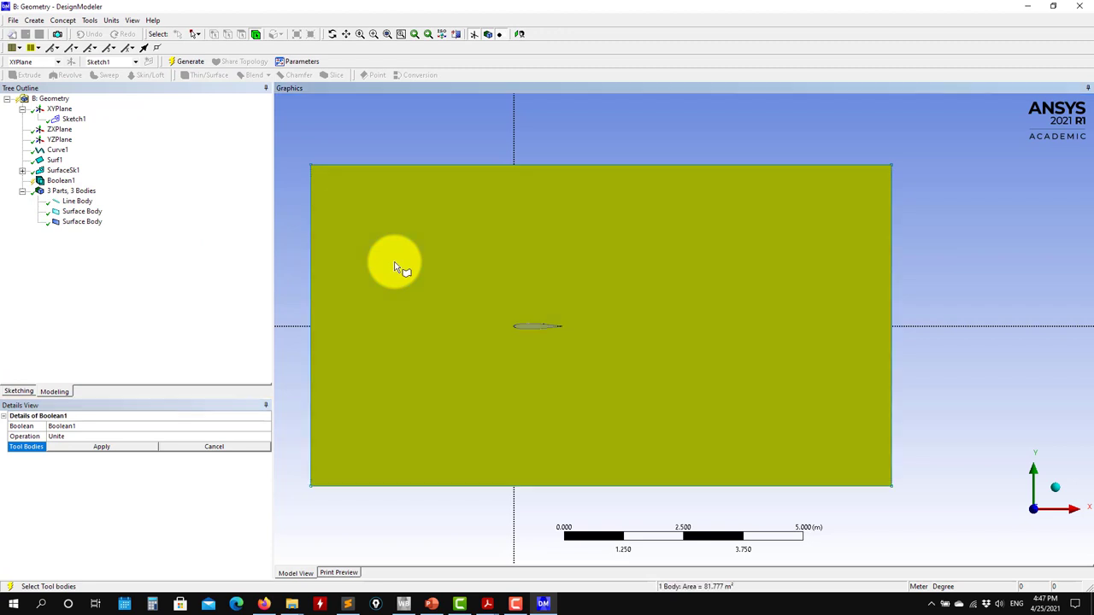
left_click(263, 444)
left_click(266, 437)
left_click(122, 454)
left_click(119, 447)
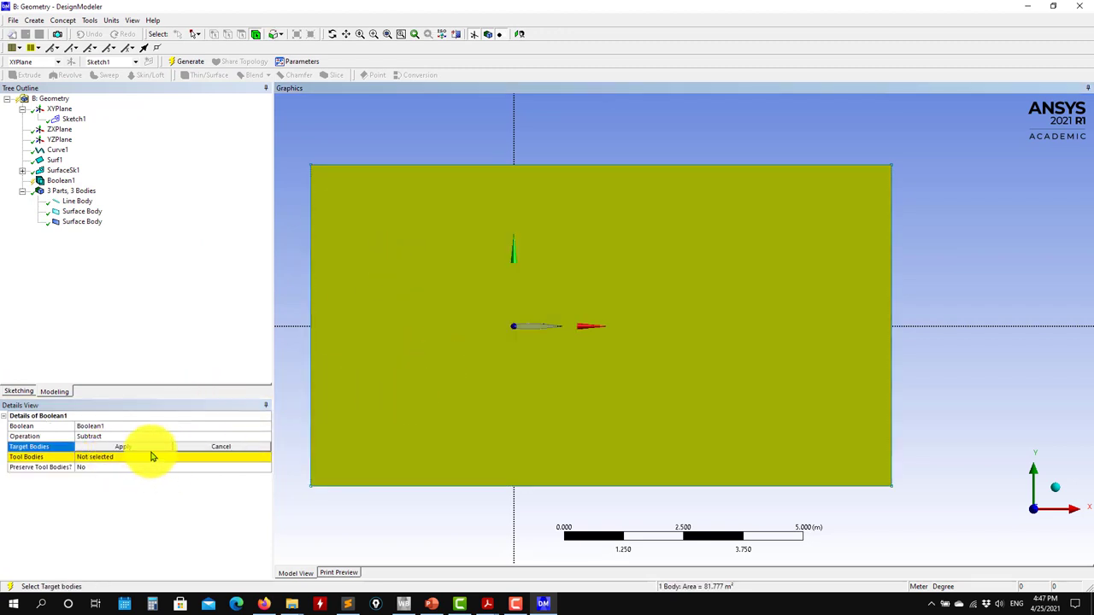
left_click(145, 449)
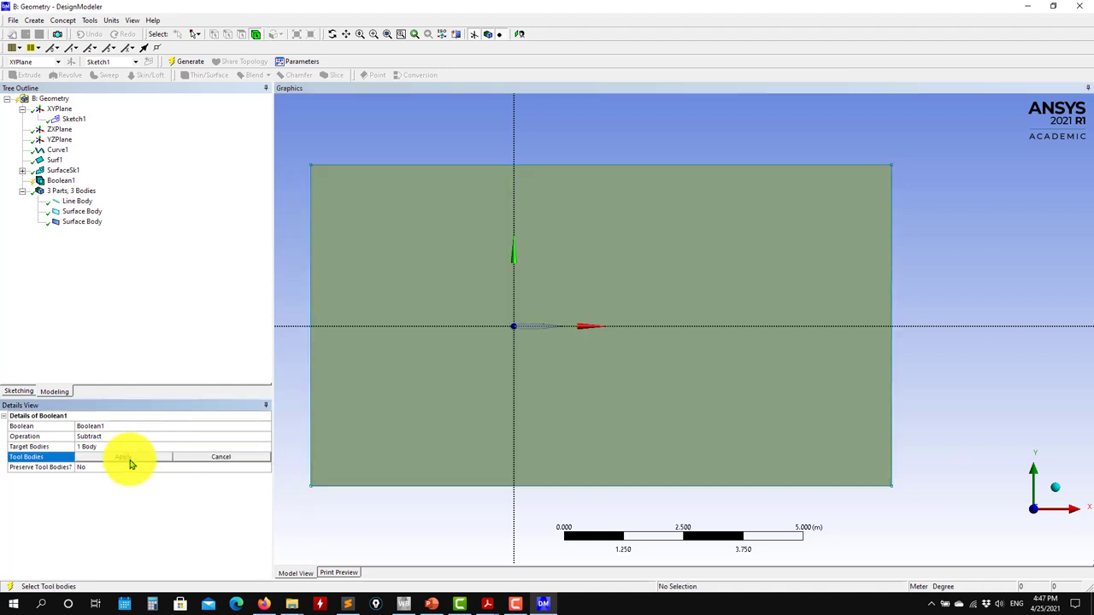
Step: Set the airfoil surface as the Boolean's tool body and generate the subtraction
left_click(538, 329)
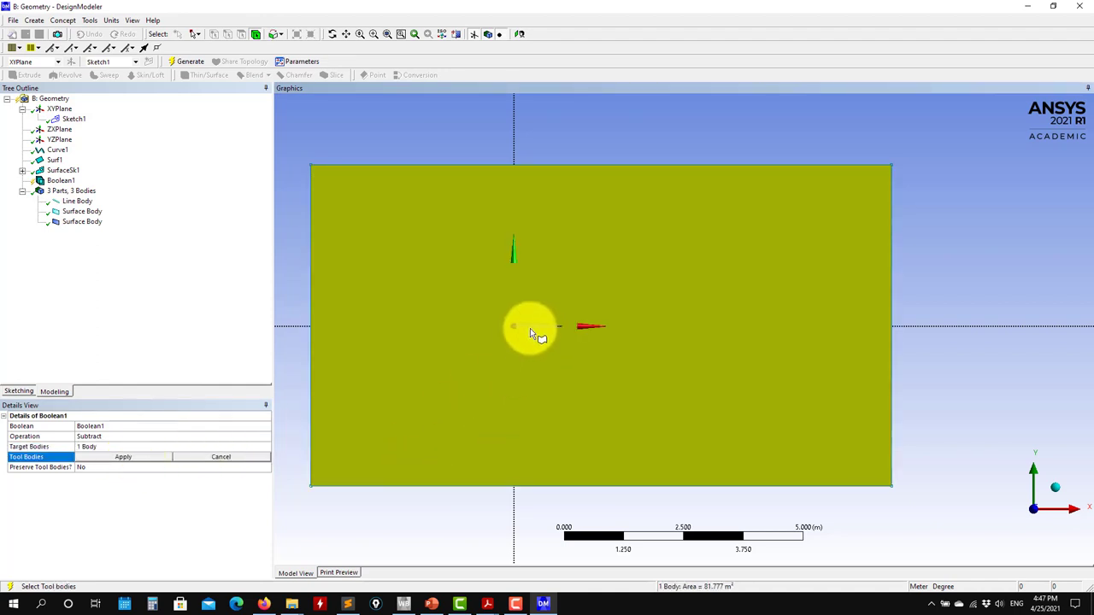
left_click(320, 538)
left_click(123, 457)
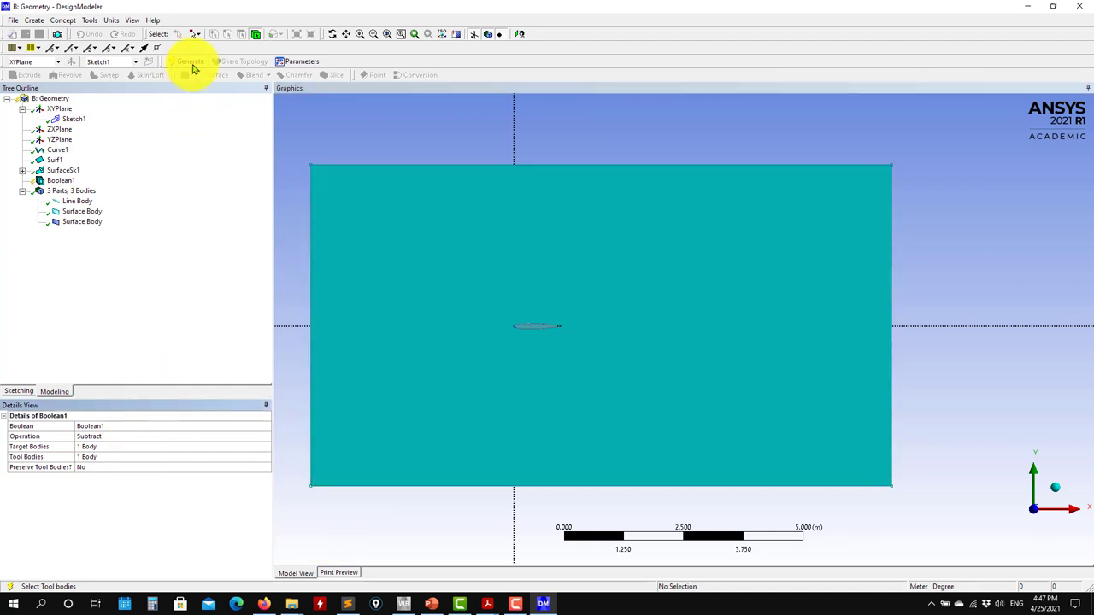
left_click(190, 62)
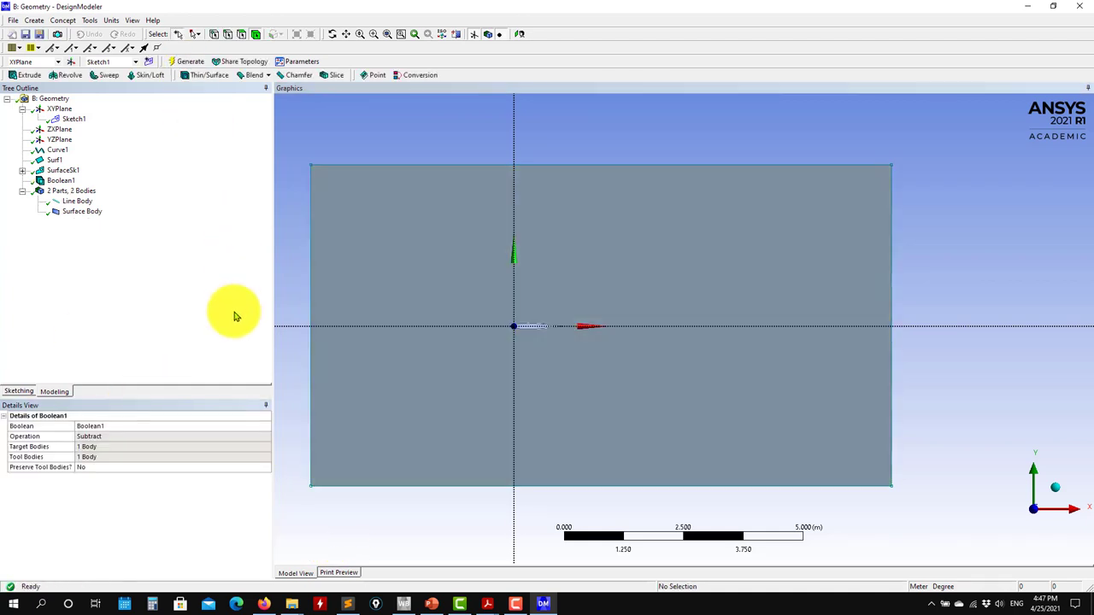
Step: Inspect the airfoil cutout in the domain, and delete the Boolean subtraction
scroll(523, 368, "up", 6)
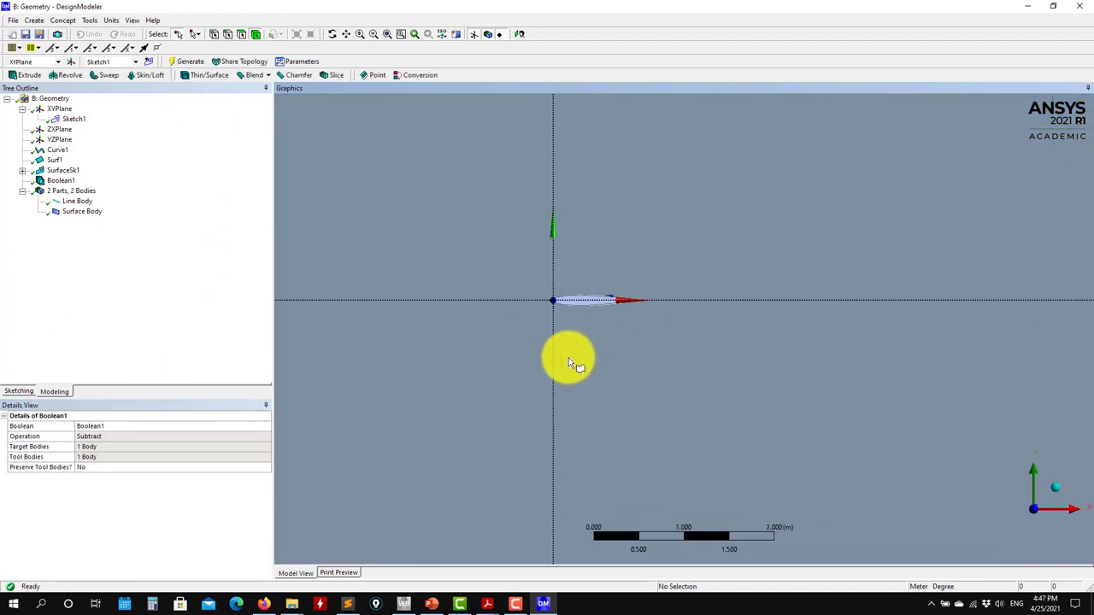
scroll(584, 363, "down", 5)
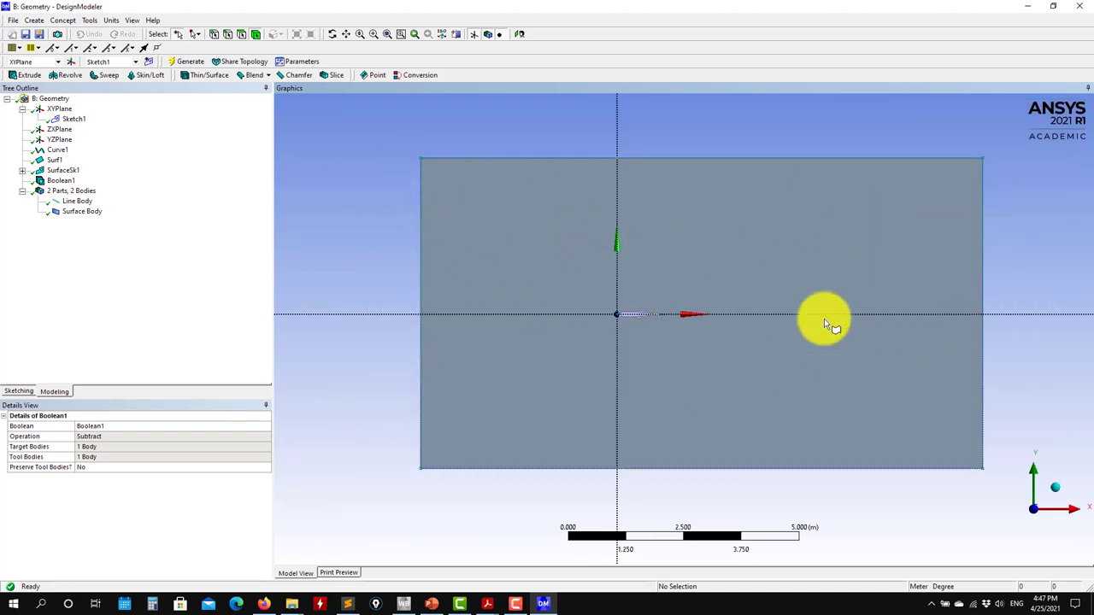
scroll(733, 431, "up", 1)
scroll(732, 430, "up", 7)
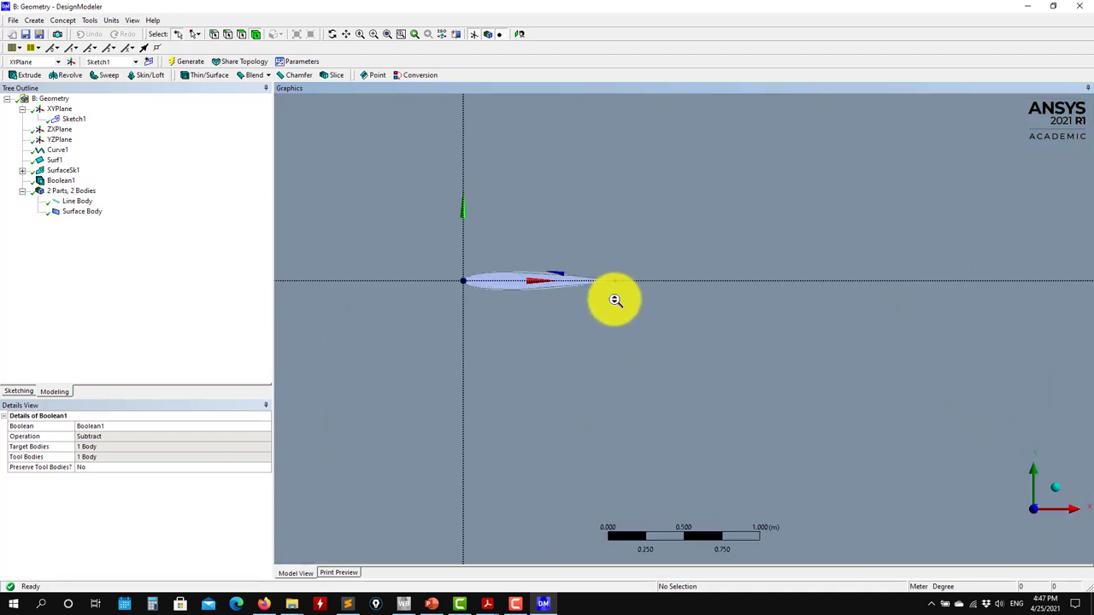
middle_click_drag(657, 344, 693, 350, "ctrl")
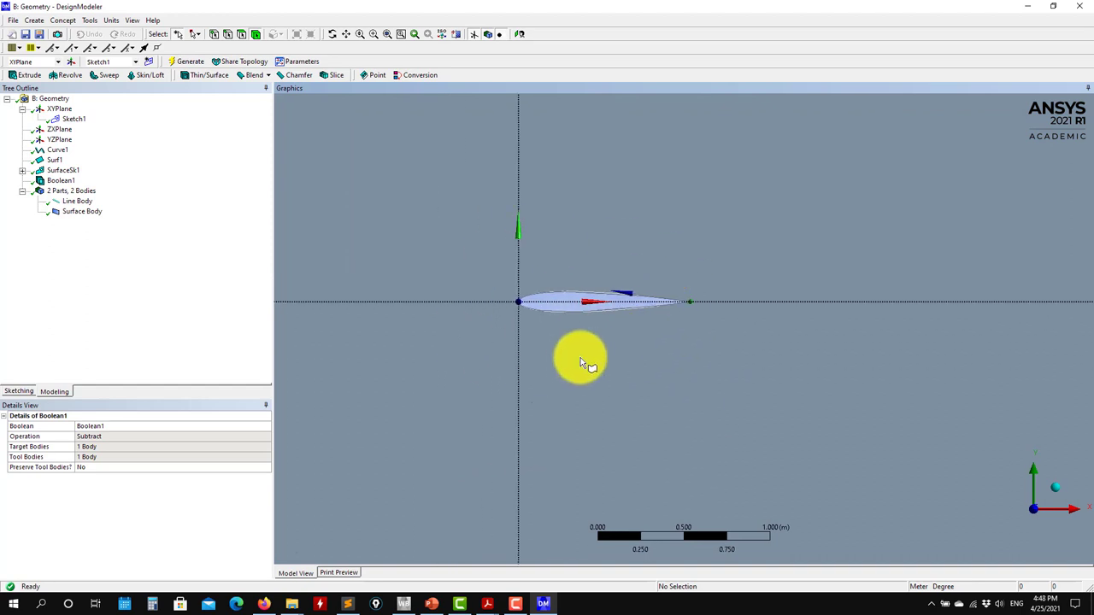
middle_click_drag(613, 312, 538, 300)
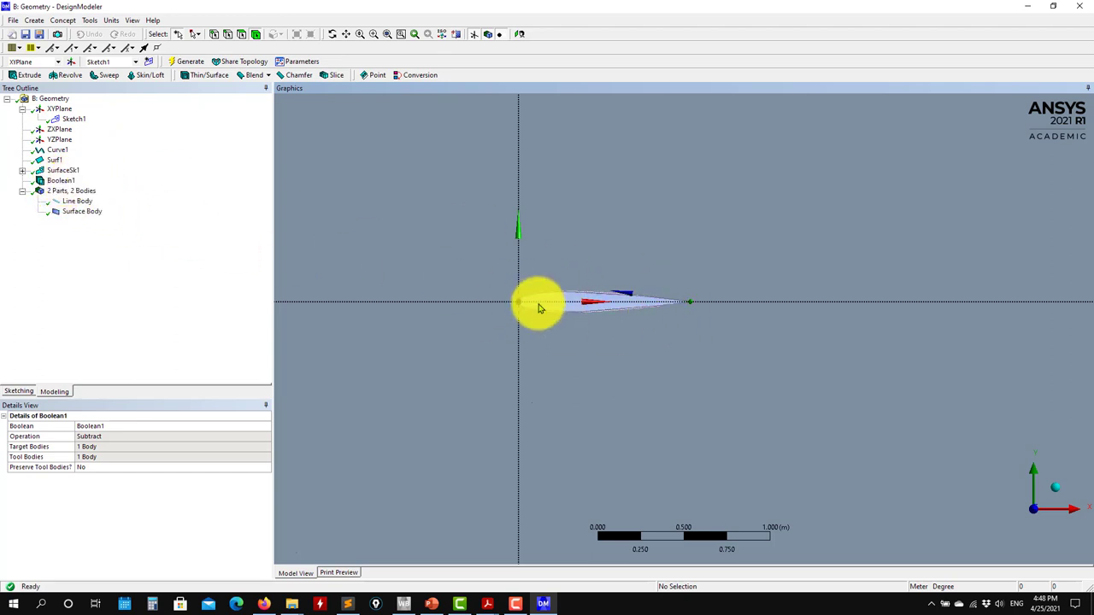
right_click(65, 185)
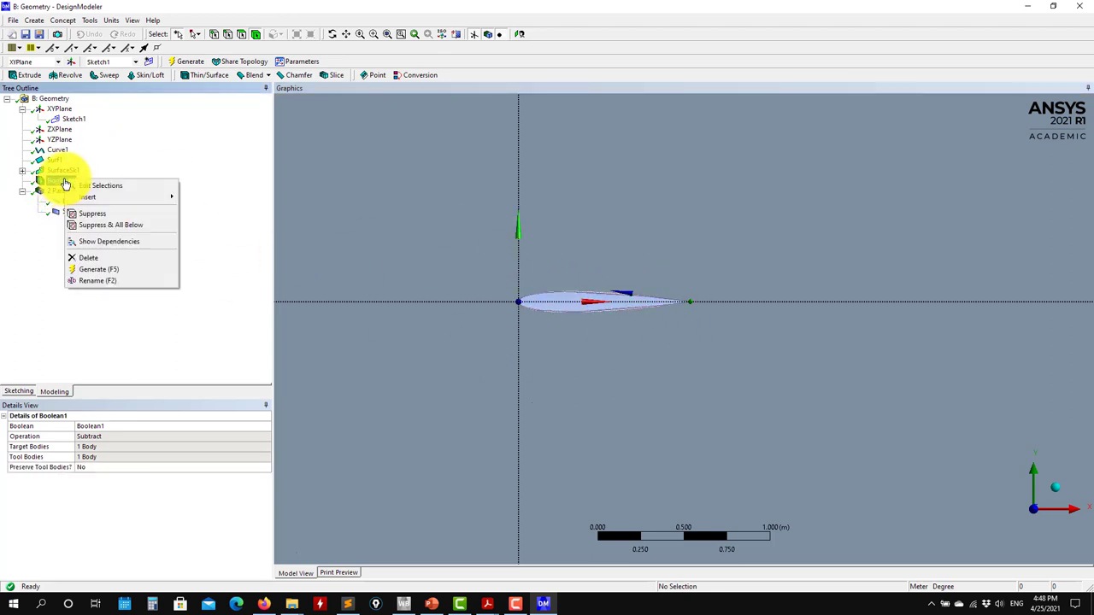
left_click(110, 258)
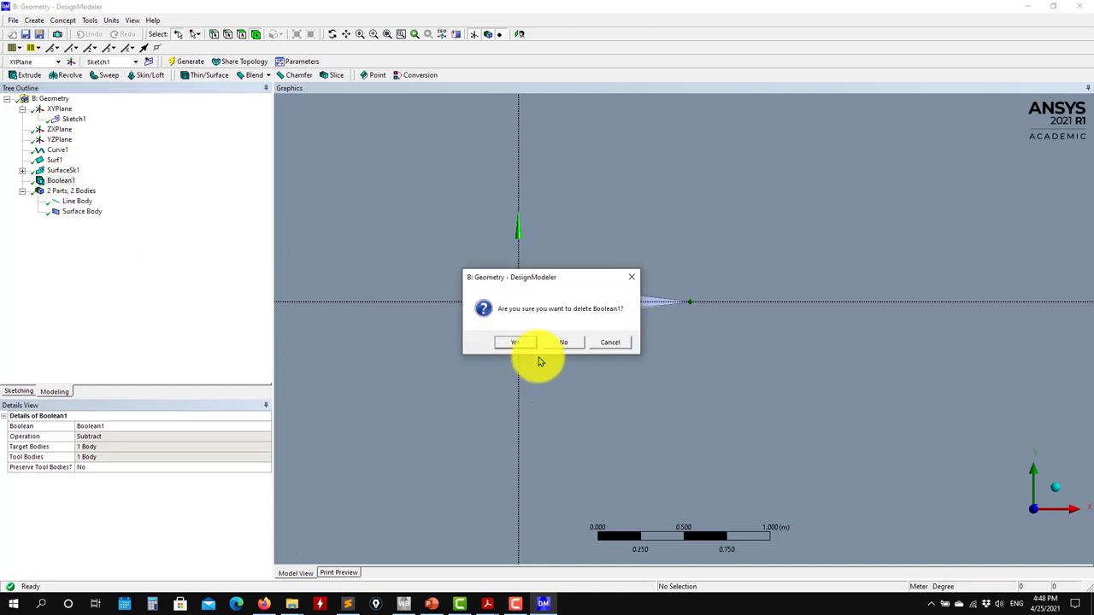
left_click(518, 343)
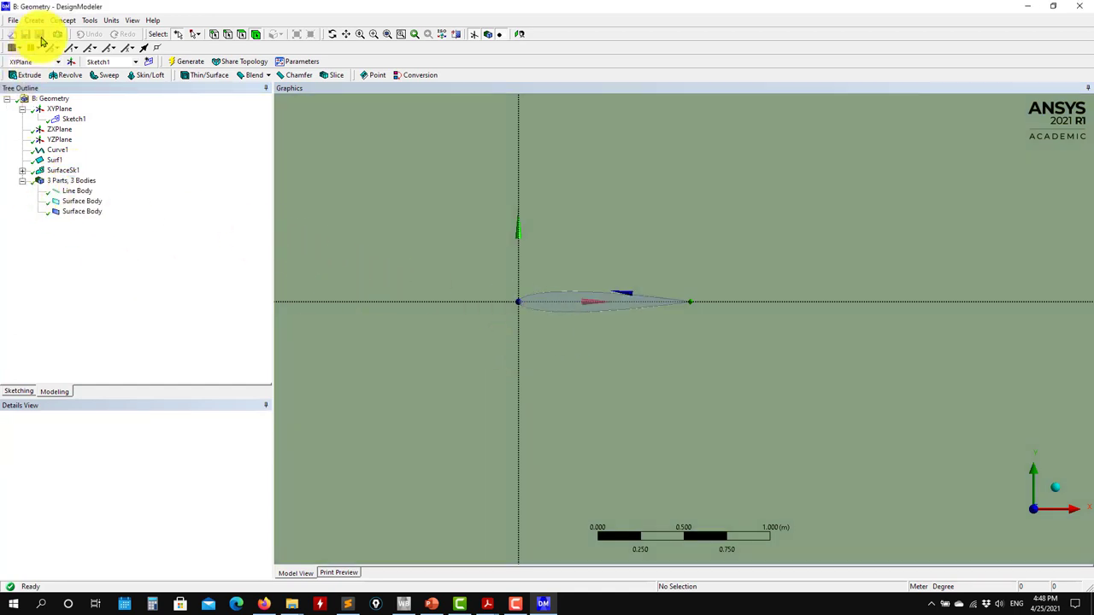
Step: Create a Rotate body transformation and assign the airfoil surface as the body it rotates
left_click(73, 23)
mouse_move(40, 21)
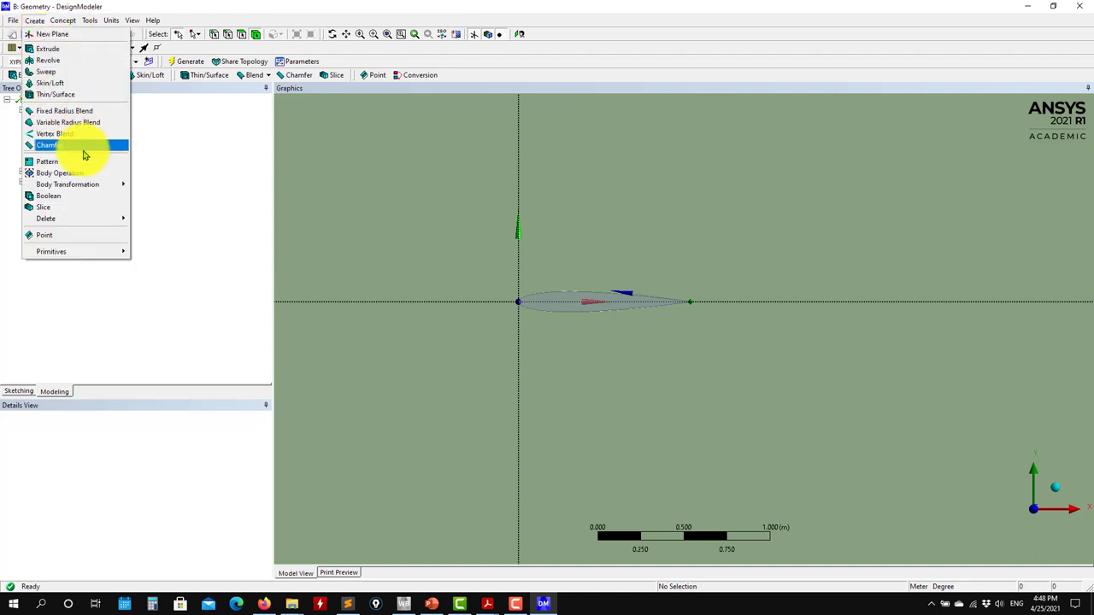
mouse_move(83, 184)
left_click(168, 207)
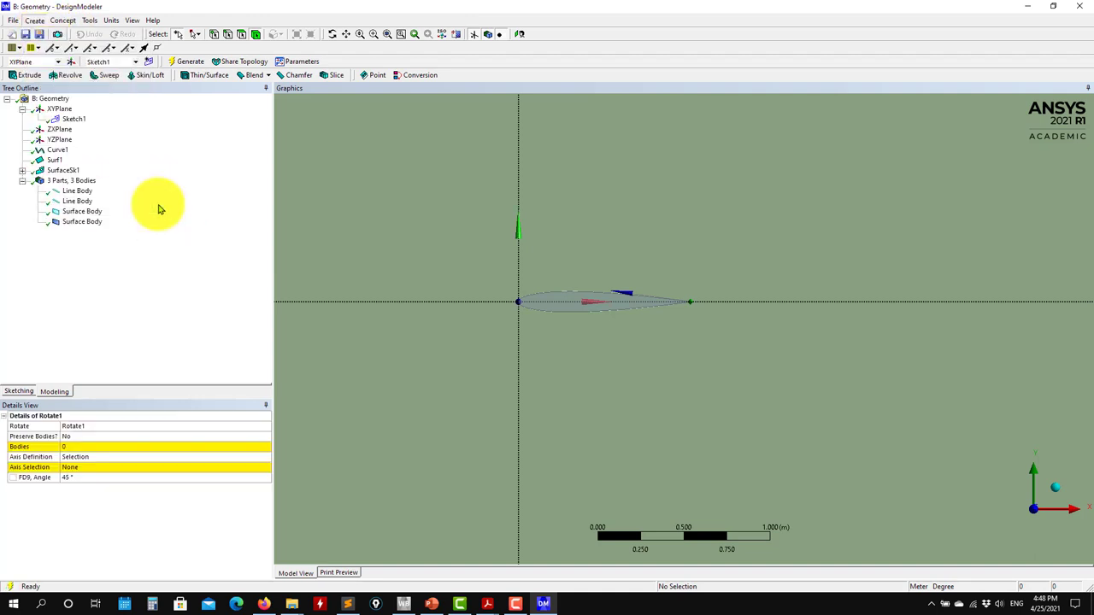
left_click(552, 302)
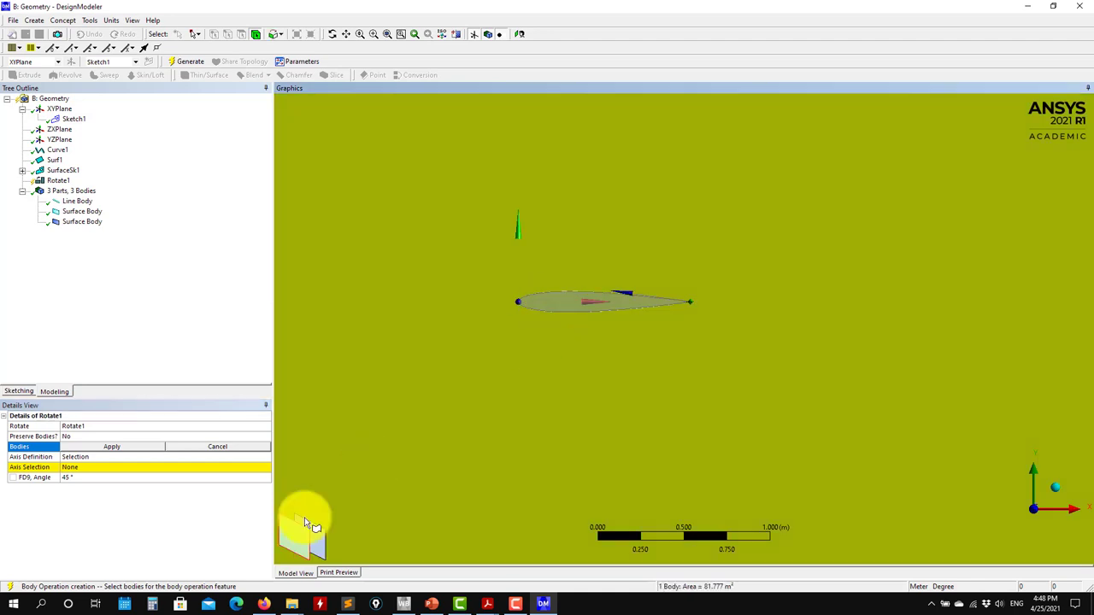
left_click(110, 447)
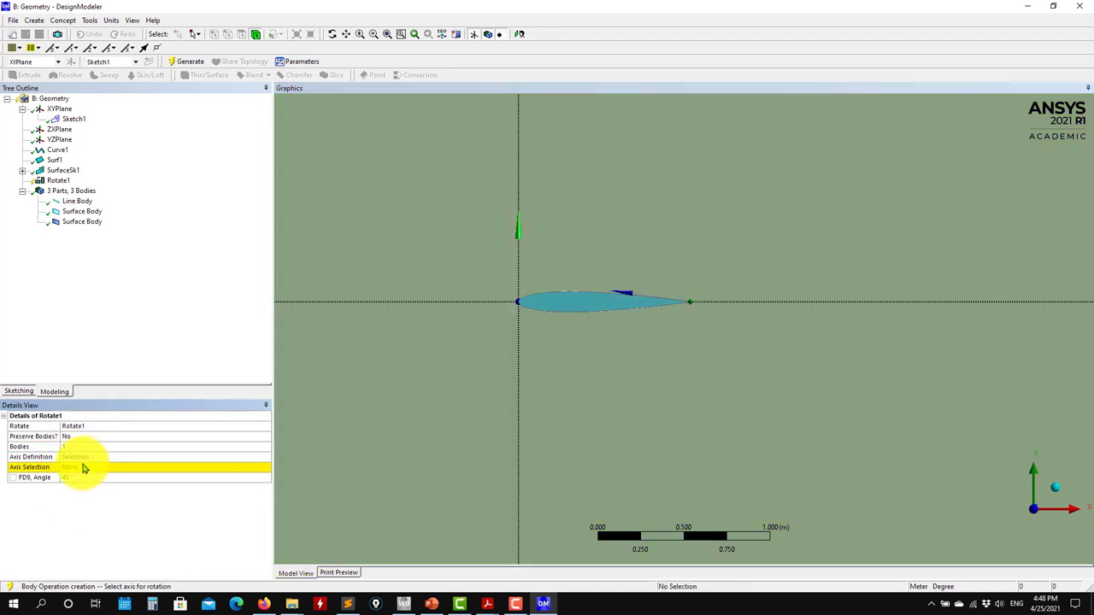
Step: Set the rotation's axis definition to Components
left_click(84, 469)
middle_click_drag(515, 351, 505, 337)
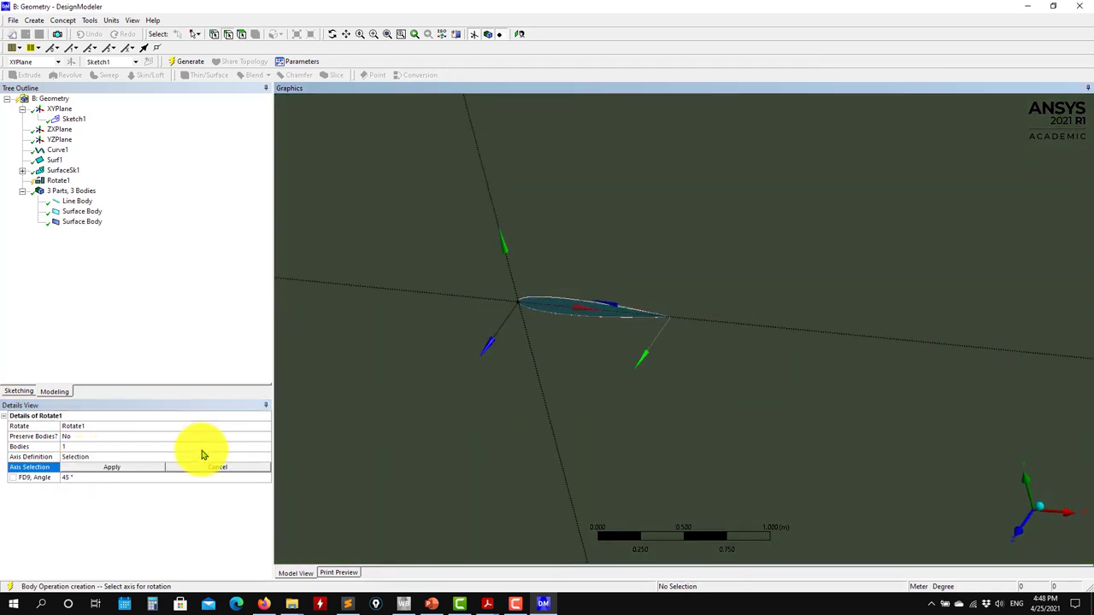
left_click(150, 454)
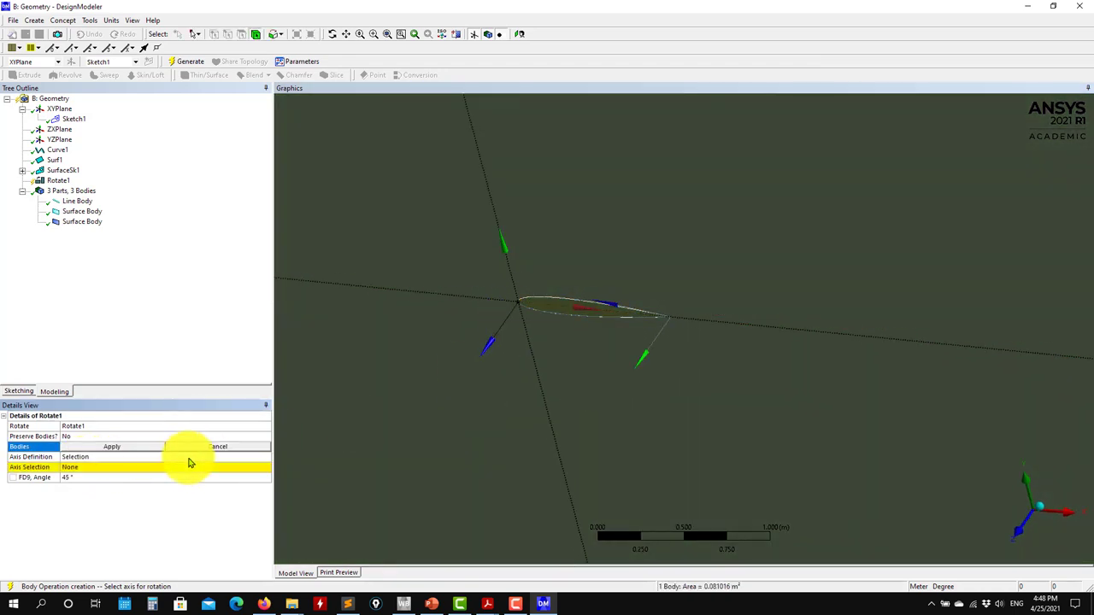
left_click(266, 457)
left_click(81, 474)
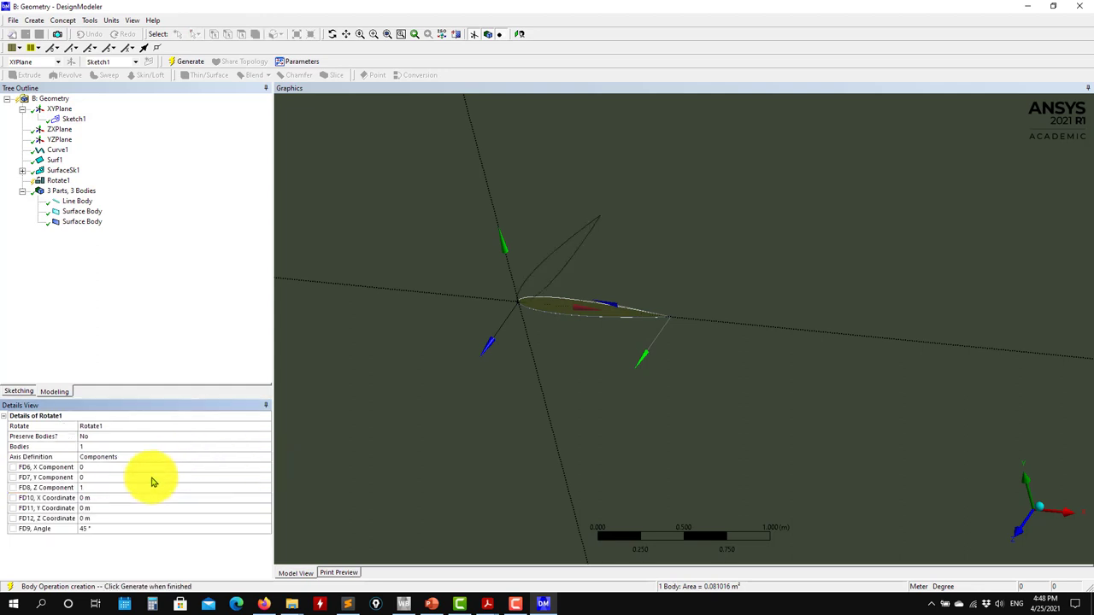
Step: Set the rotation axis Z component to -1 and the angle to 20°, and generate the rotated airfoil
middle_click_drag(501, 432, 608, 366)
left_click(105, 488)
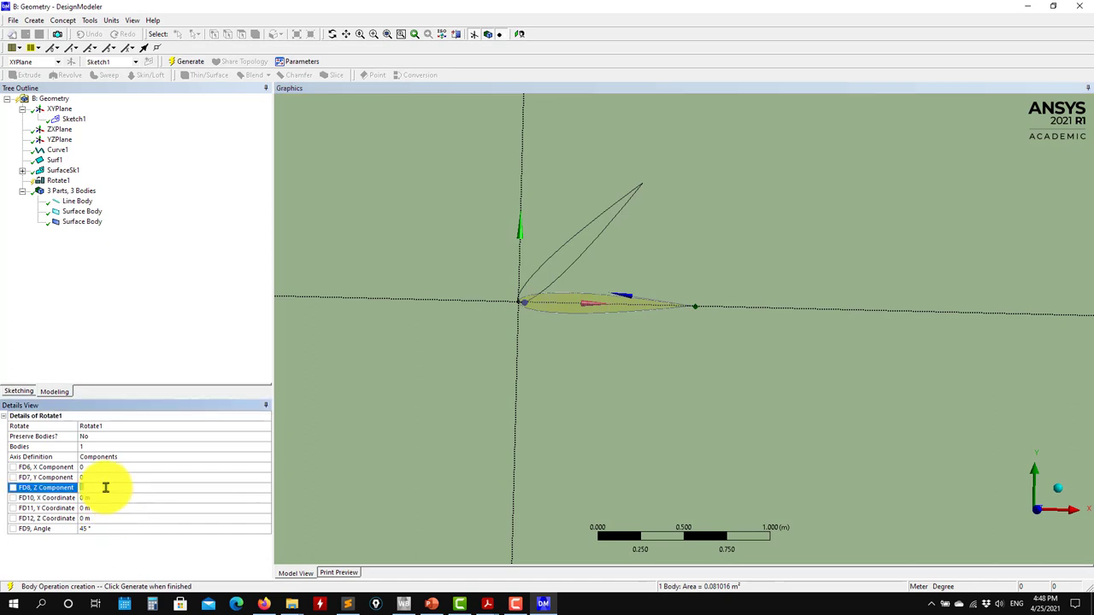
type("-1")
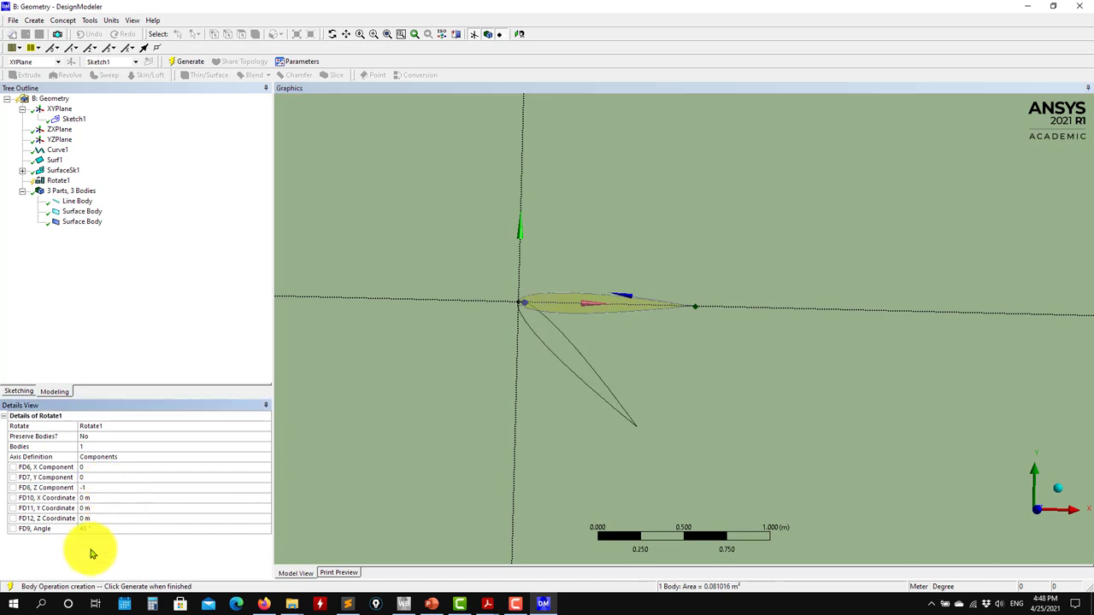
key("Return")
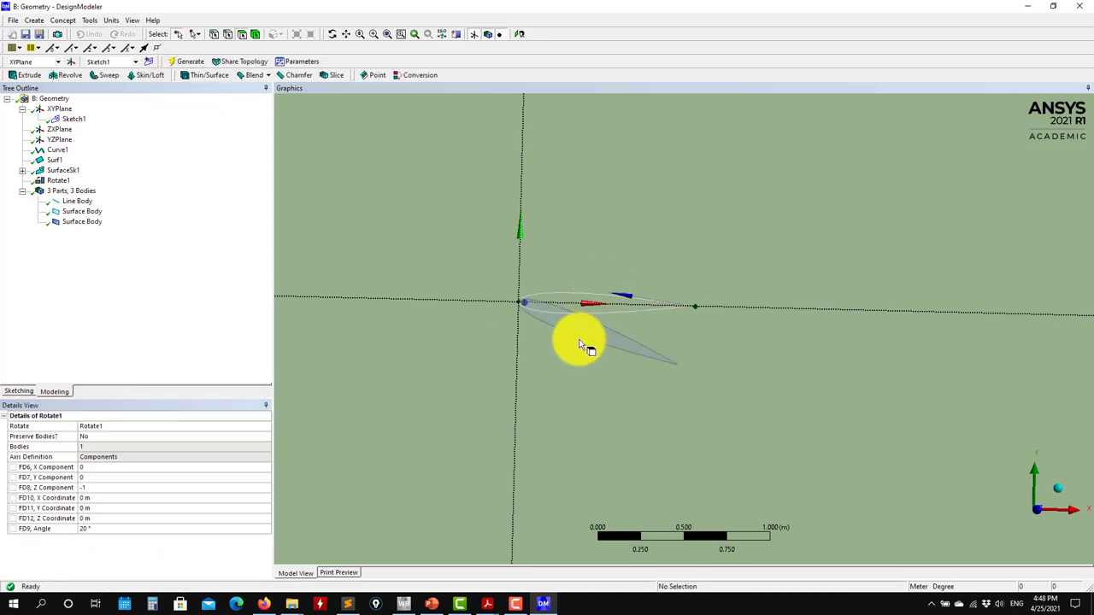
Step: Hide and suppress the airfoil's unrotated line body
middle_click_drag(576, 346, 599, 342)
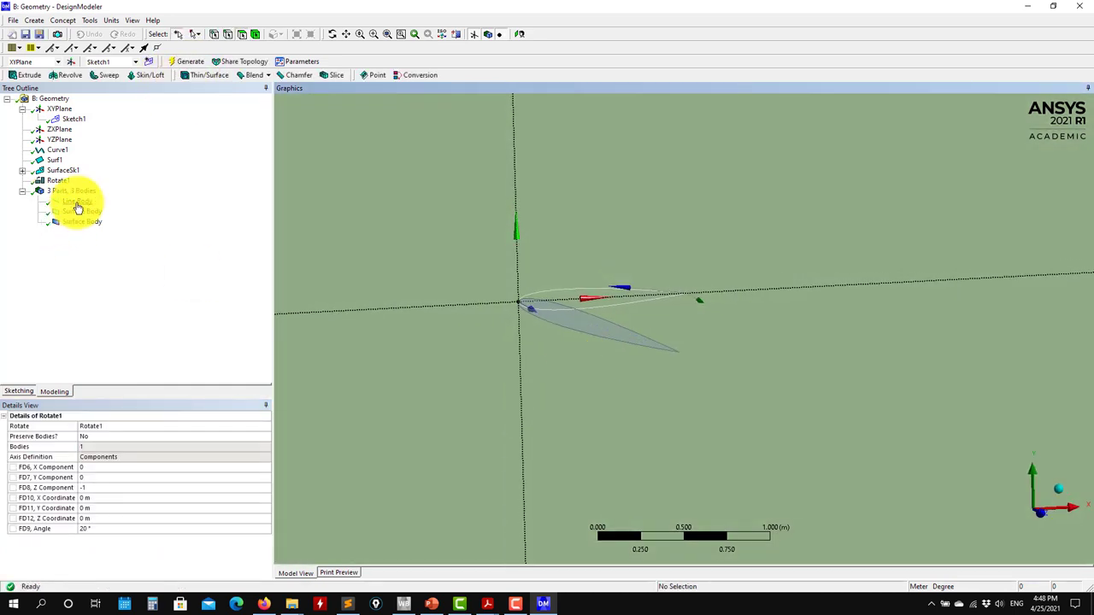
left_click(78, 204)
right_click(78, 203)
left_click(106, 225)
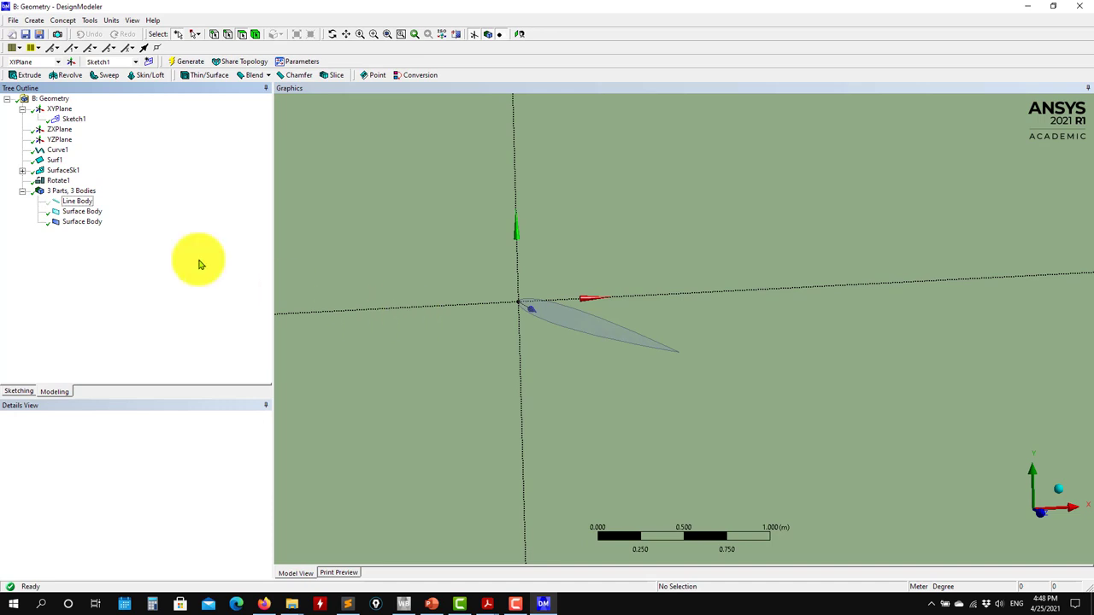
right_click(80, 203)
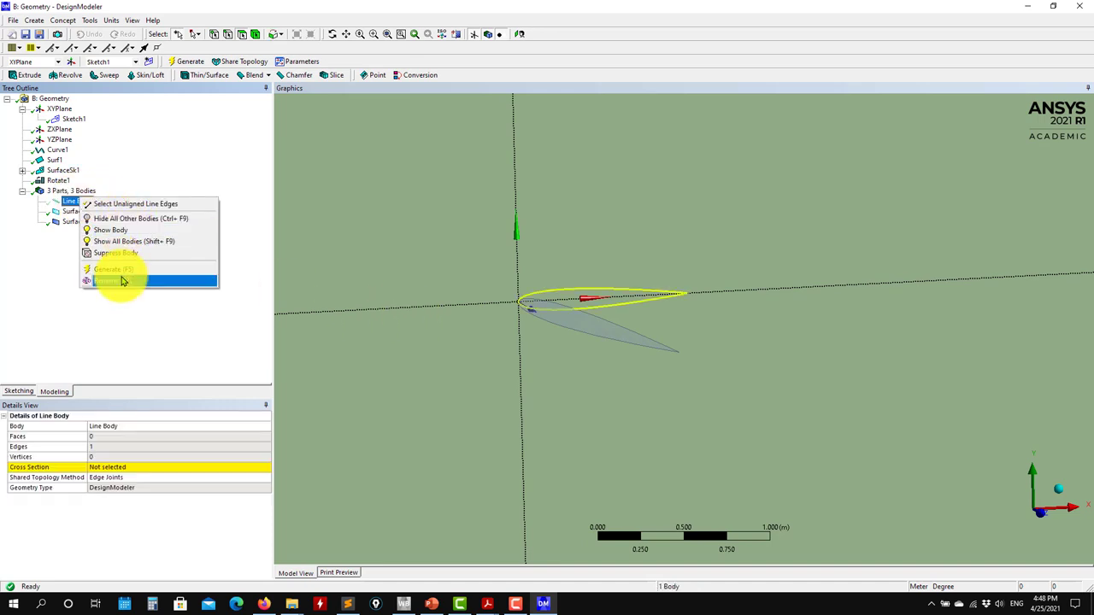
left_click(130, 255)
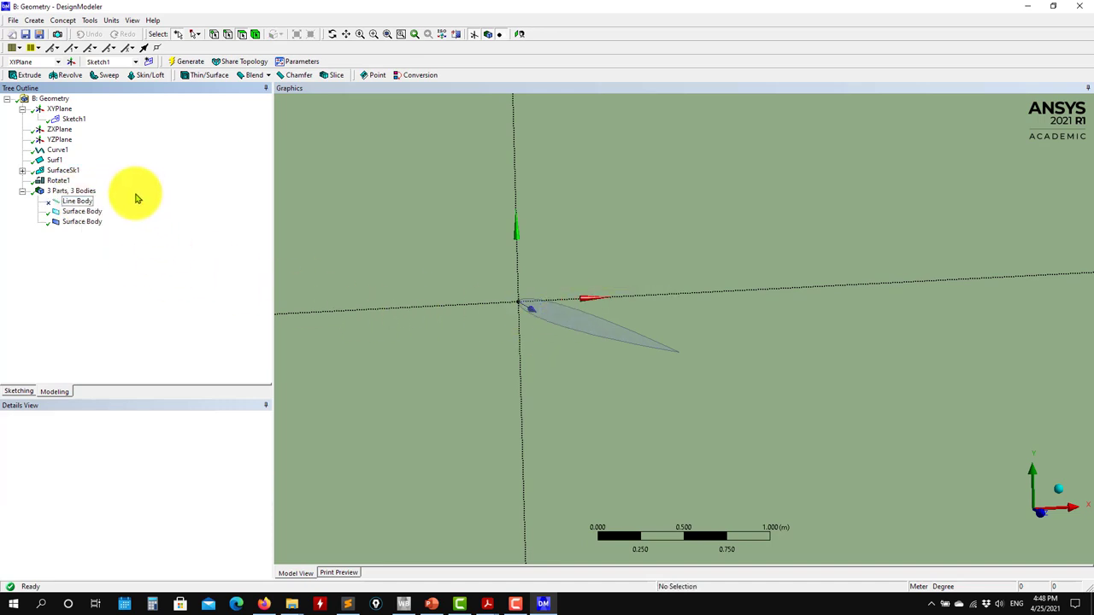
Step: Create a Boolean Subtract operation and assign the rectangular surface as its target body
left_click(35, 19)
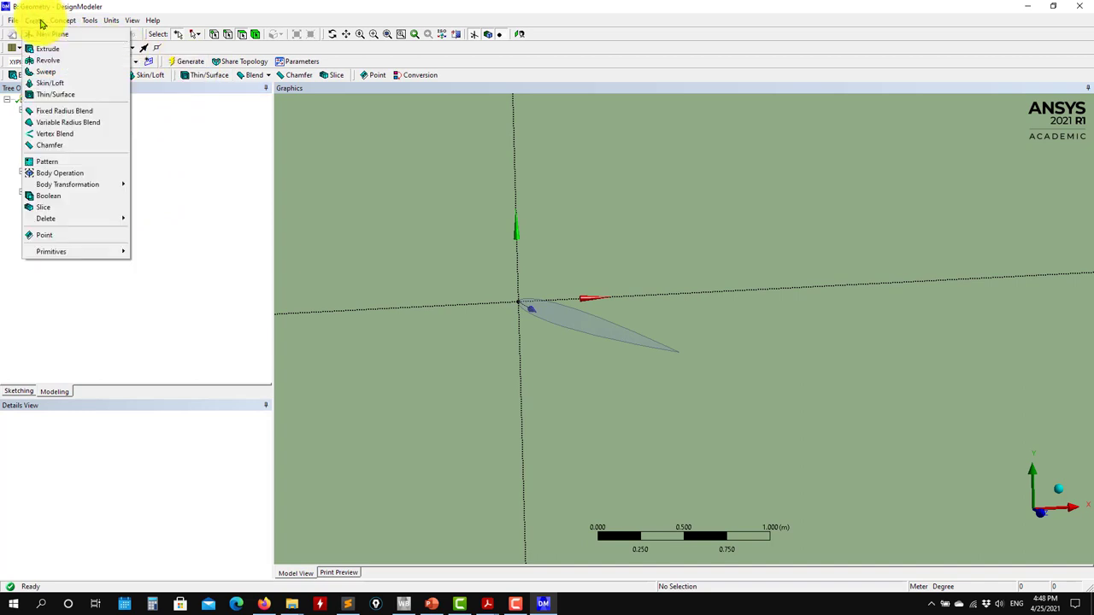
left_click(53, 196)
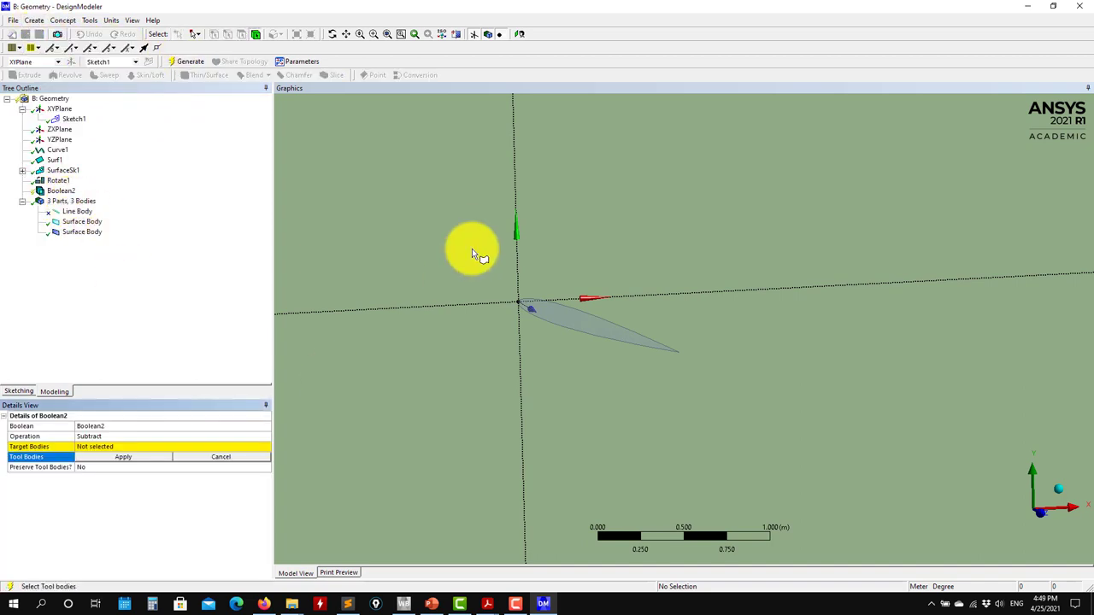
left_click(102, 446)
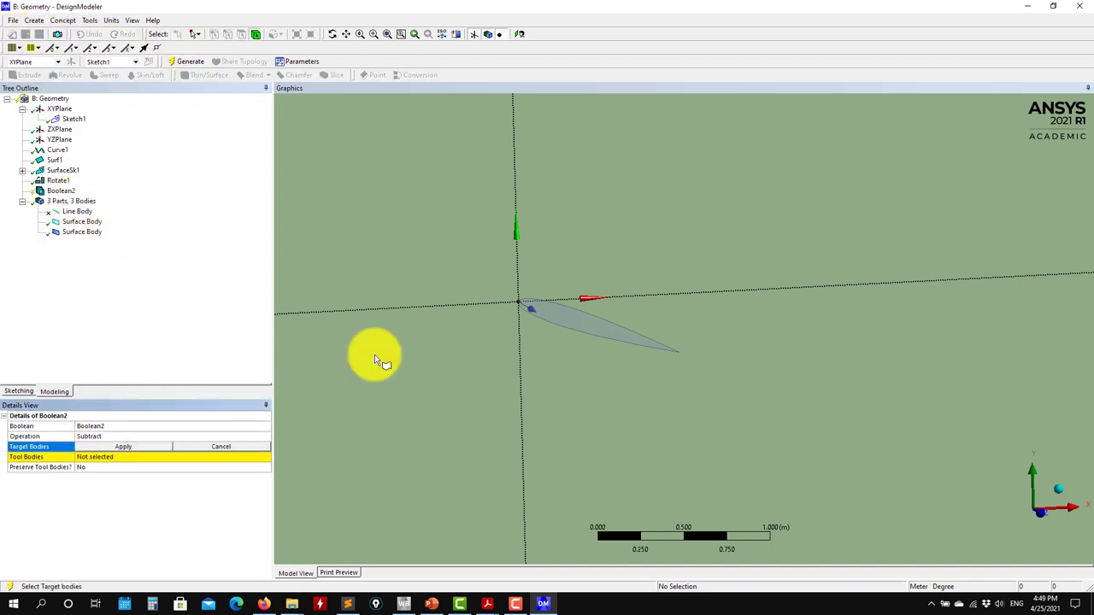
left_click(424, 351)
left_click(139, 449)
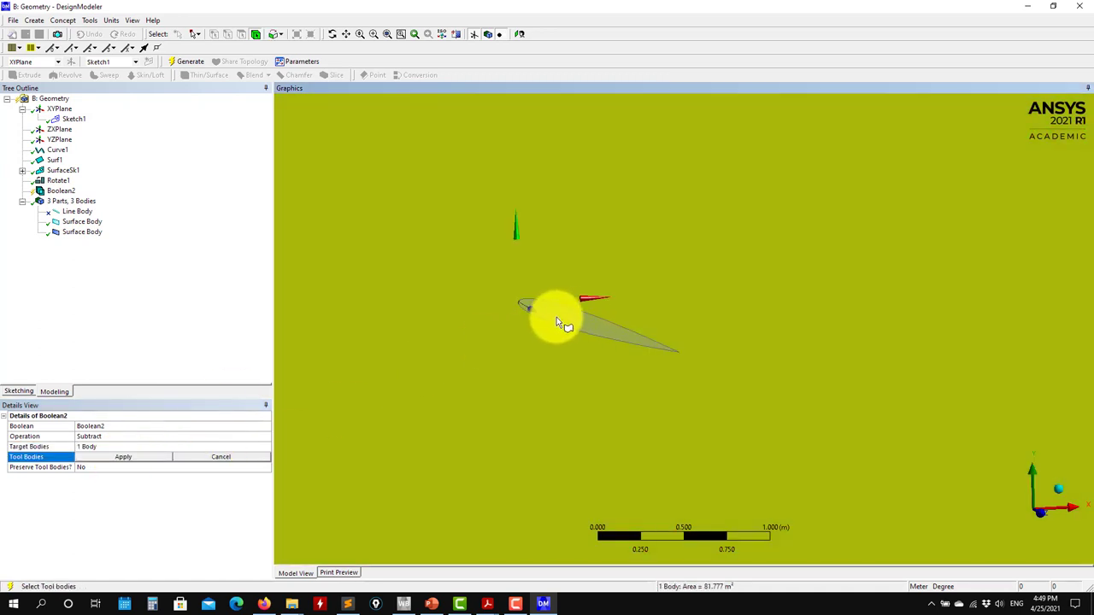
Step: Assign the rotated airfoil surface as the Boolean's tool body and generate the subtraction
left_click(478, 424)
left_click(90, 224)
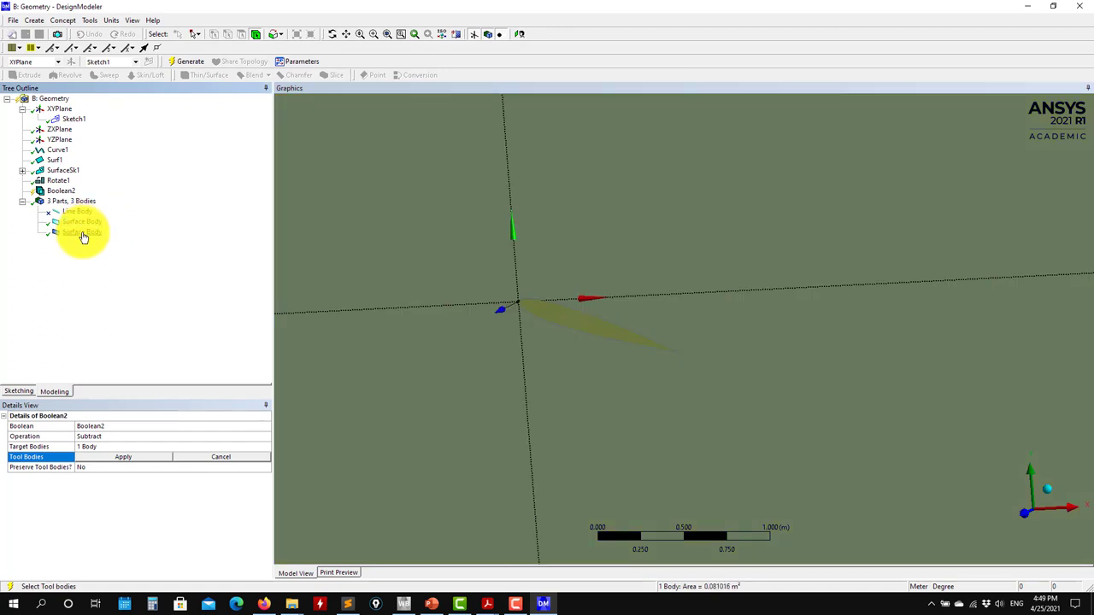
left_click(555, 323)
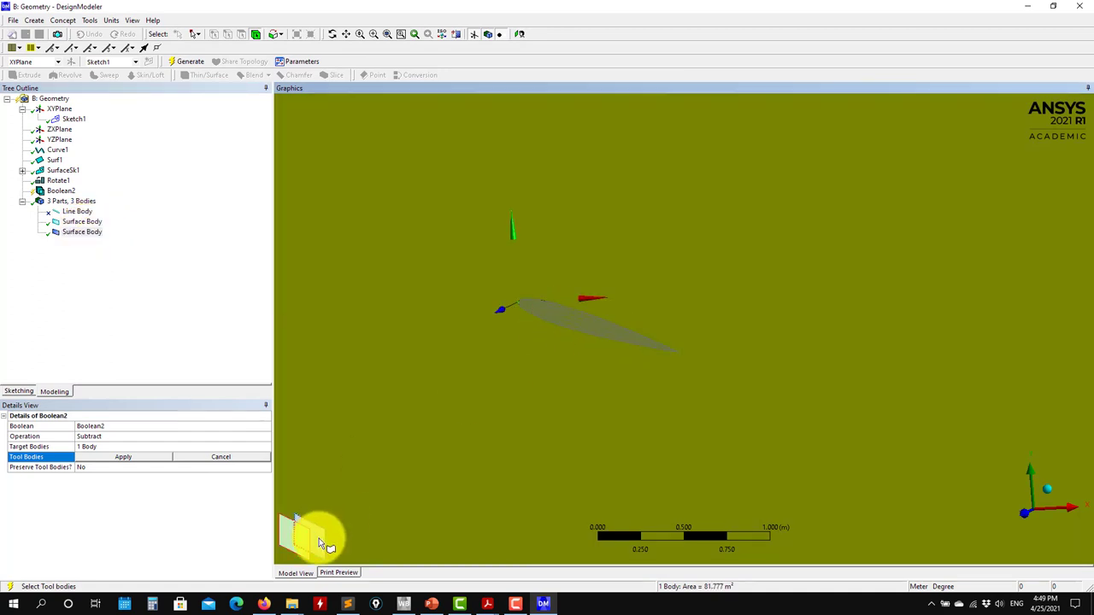
left_click(137, 456)
left_click(188, 61)
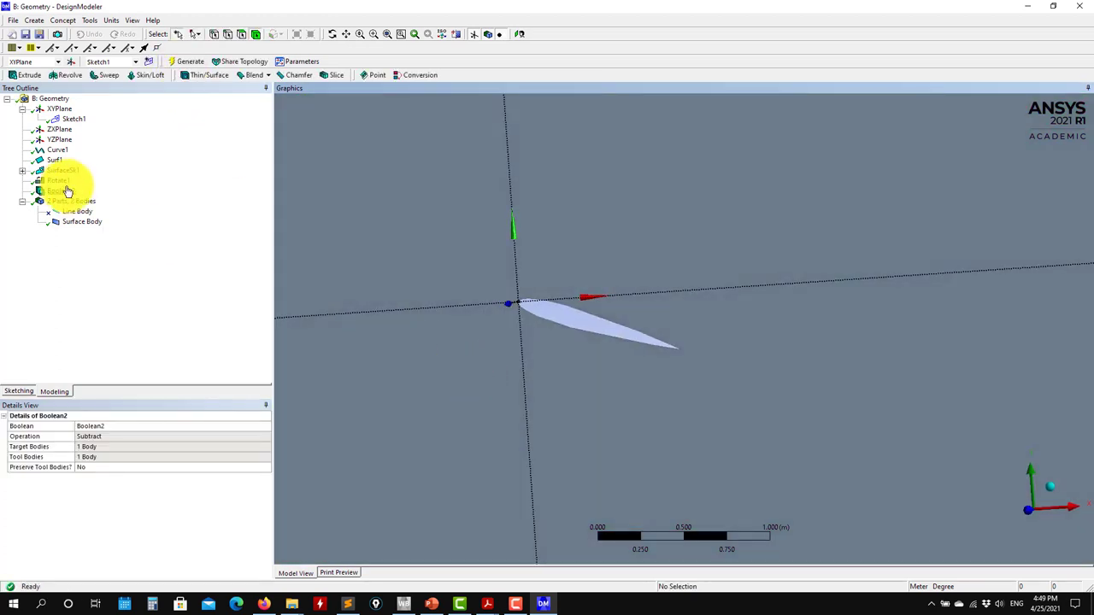
Step: Set the Rotate transformation's angle to -20°, regenerate the geometry, and view the whole domain facing the XY plane
left_click(62, 181)
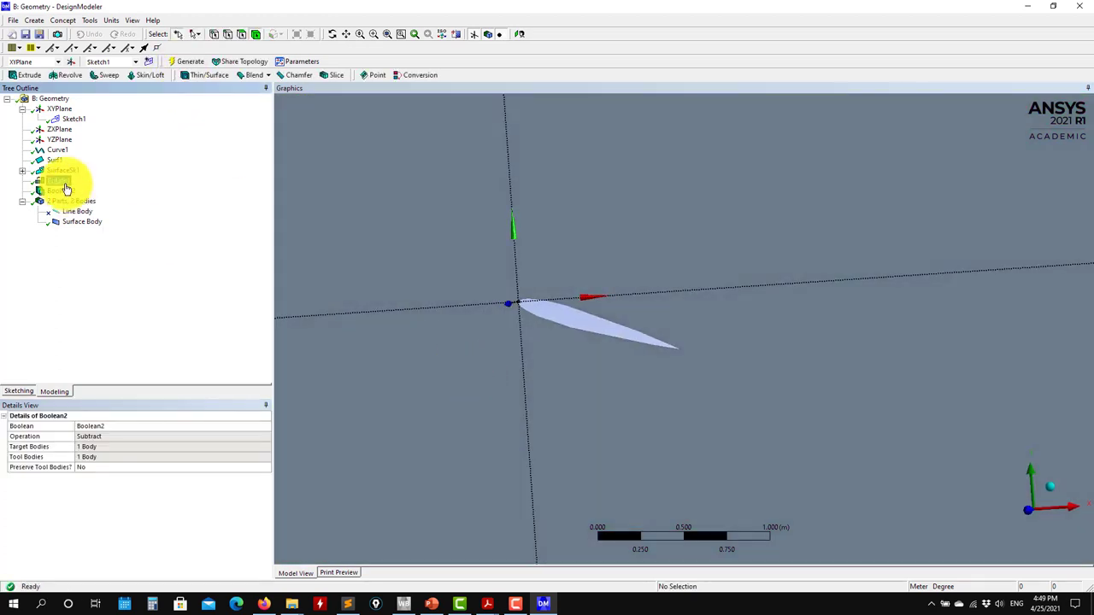
left_click(185, 63)
left_click(100, 528)
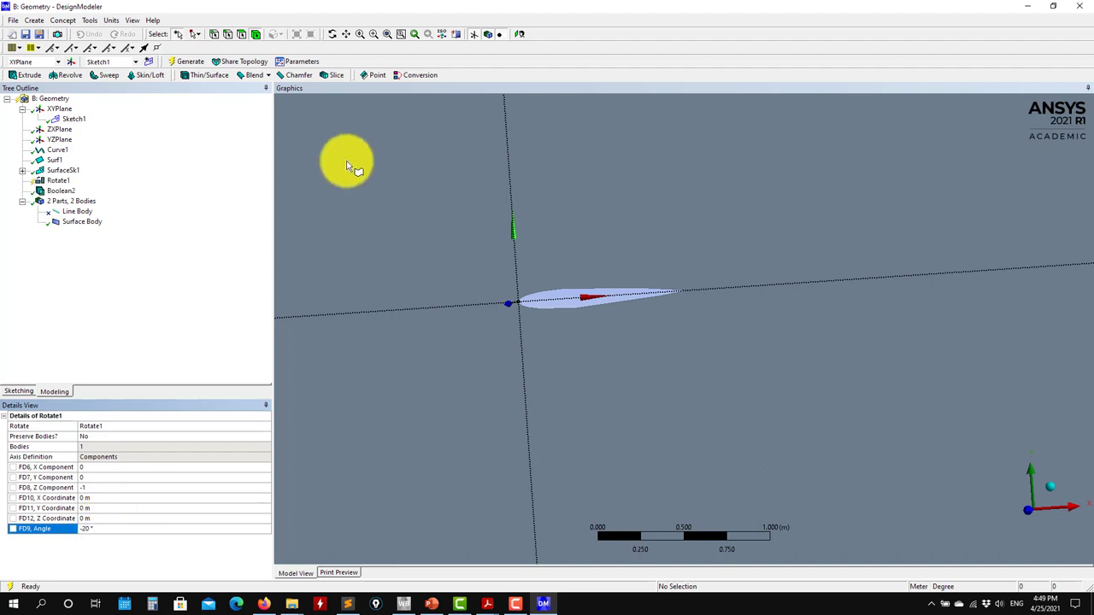
left_click(190, 62)
scroll(568, 368, "down", 6)
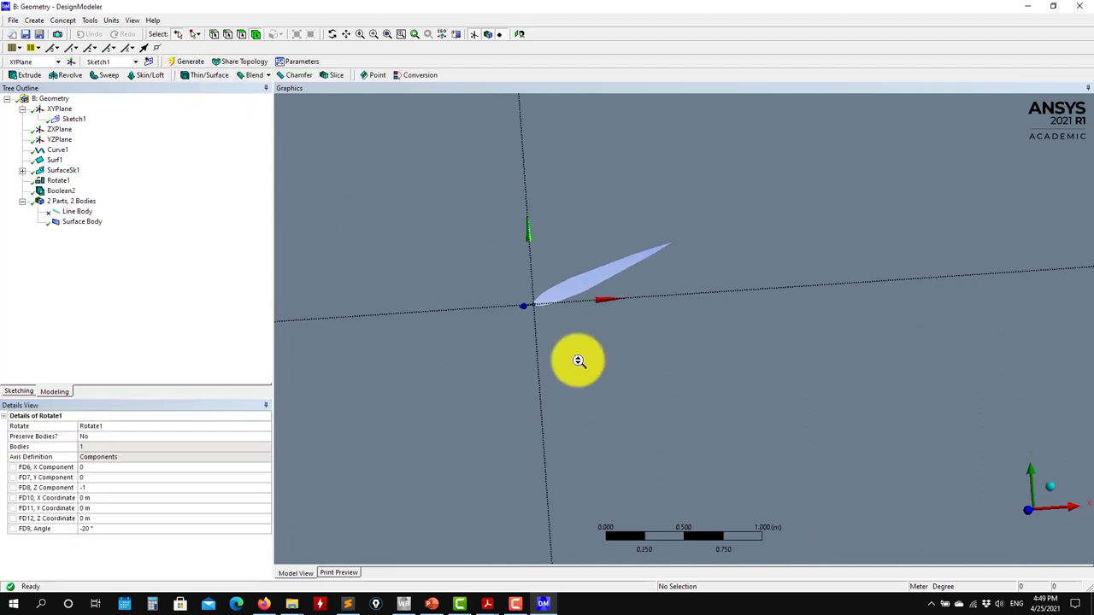
middle_click_drag(603, 444, 1001, 518)
left_click(1049, 535)
middle_click_drag(837, 435, 675, 422, "ctrl")
Step: Delete the Boolean subtraction and the Rotate transformation from the model
right_click(75, 190)
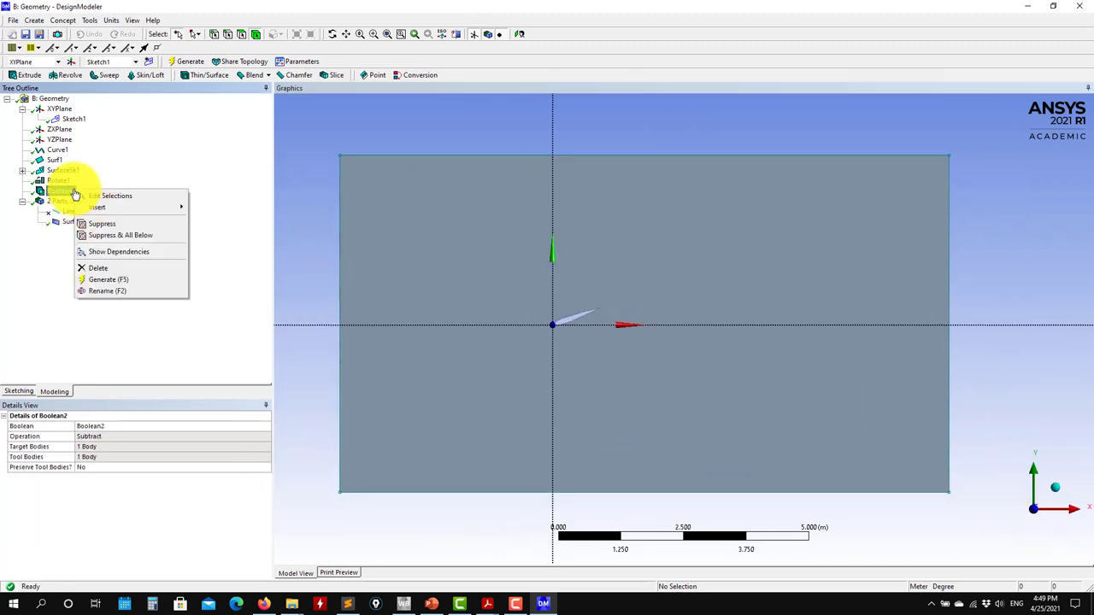
left_click(127, 269)
left_click(523, 343)
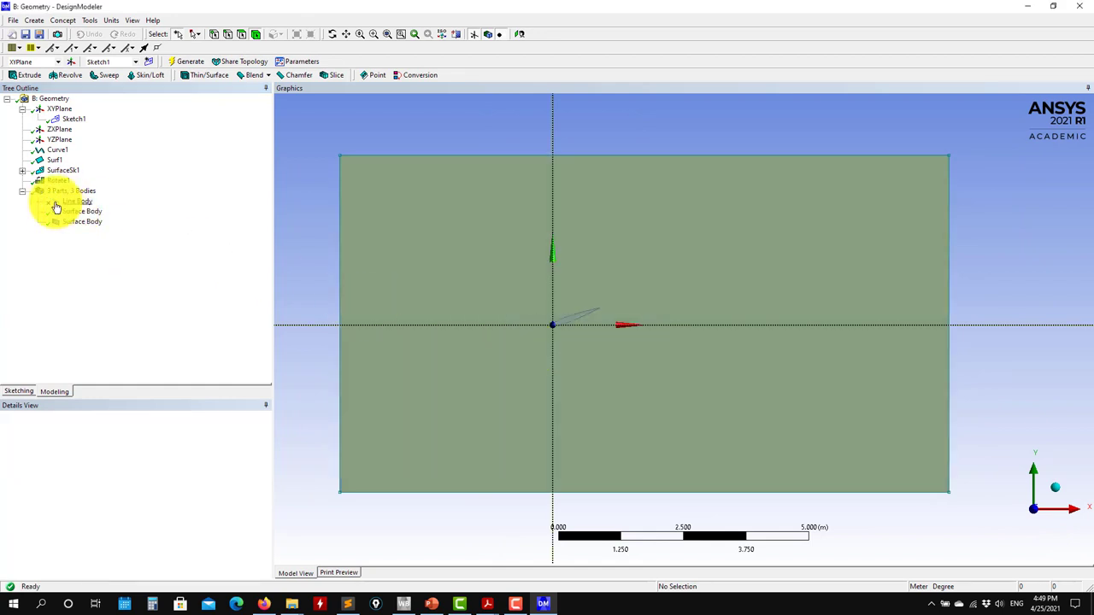
right_click(61, 181)
left_click(80, 259)
left_click(515, 343)
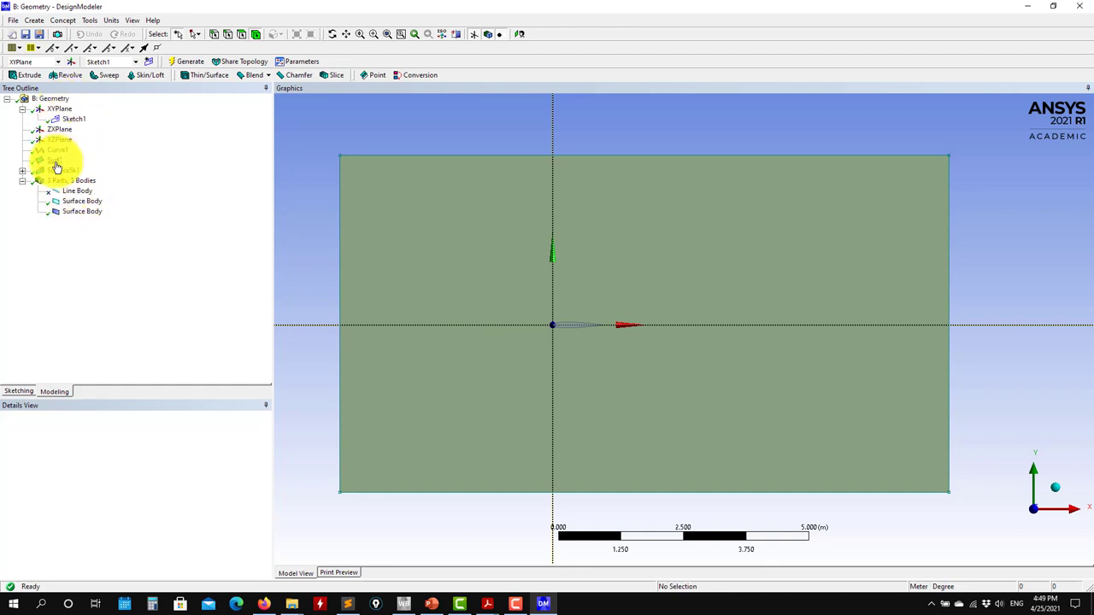
Step: Delete the rectangular surface feature SurfaceSk1
left_click(80, 216)
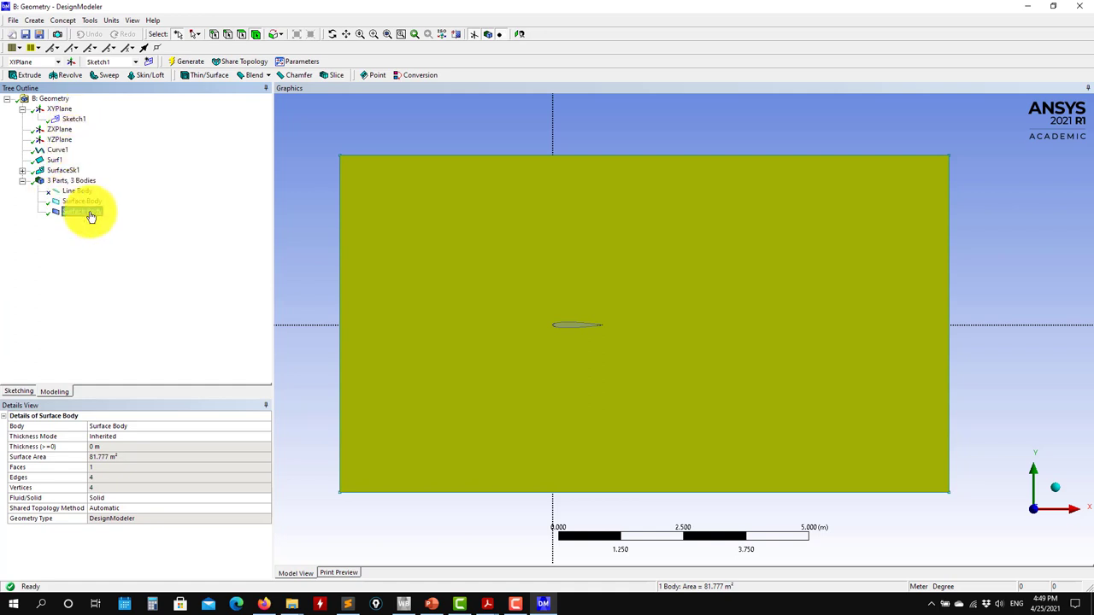
right_click(92, 215)
left_click(62, 171)
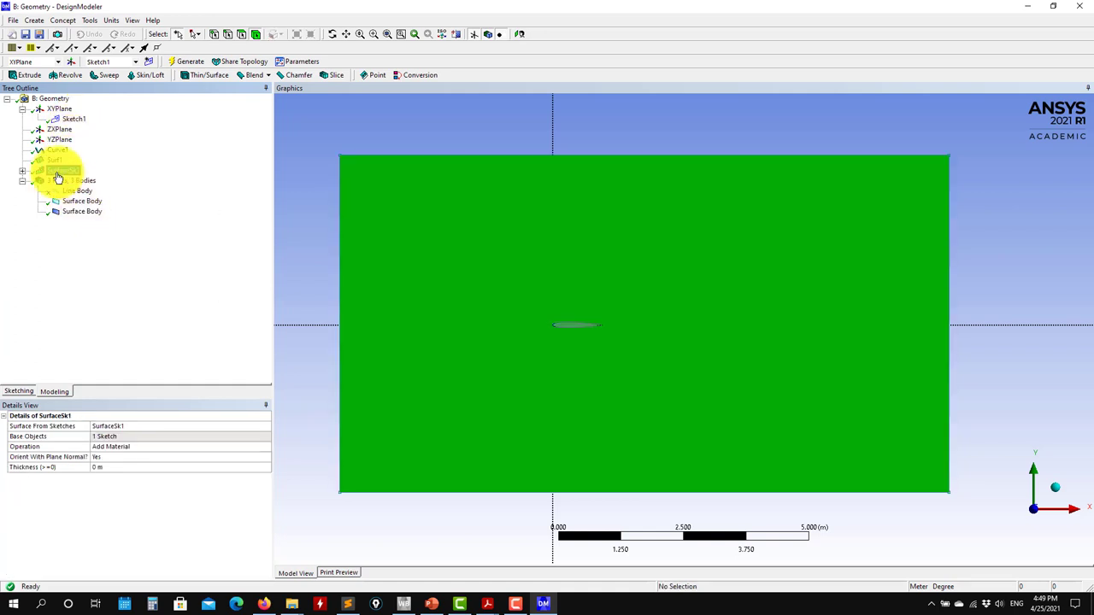
right_click(62, 171)
left_click(95, 254)
left_click(567, 342)
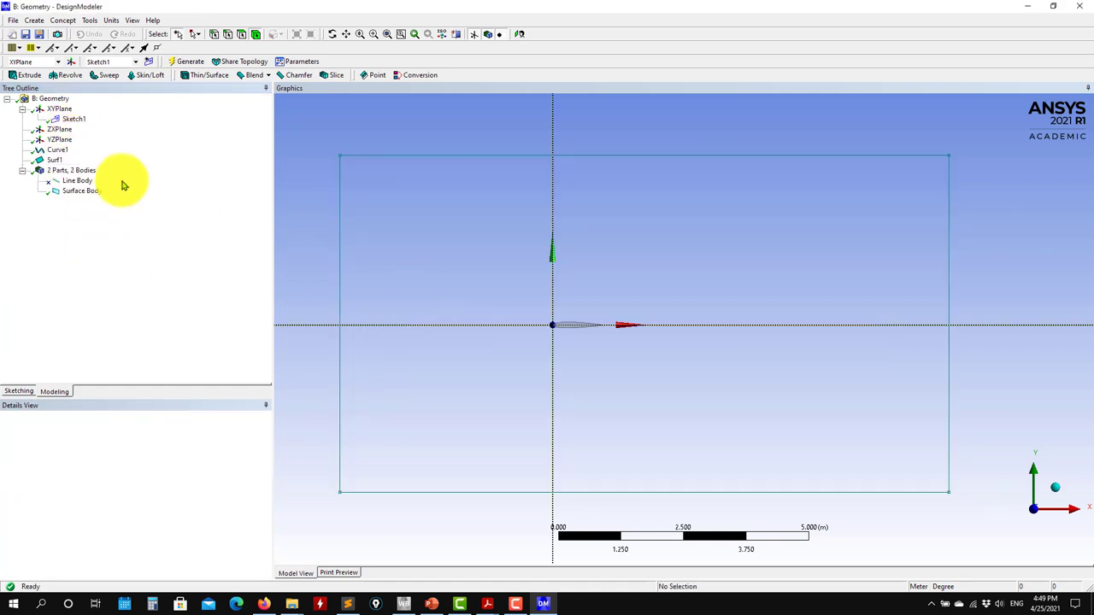
Step: Delete the rectangle sketch from the XY plane
left_click(77, 120)
right_click(77, 125)
left_click(128, 181)
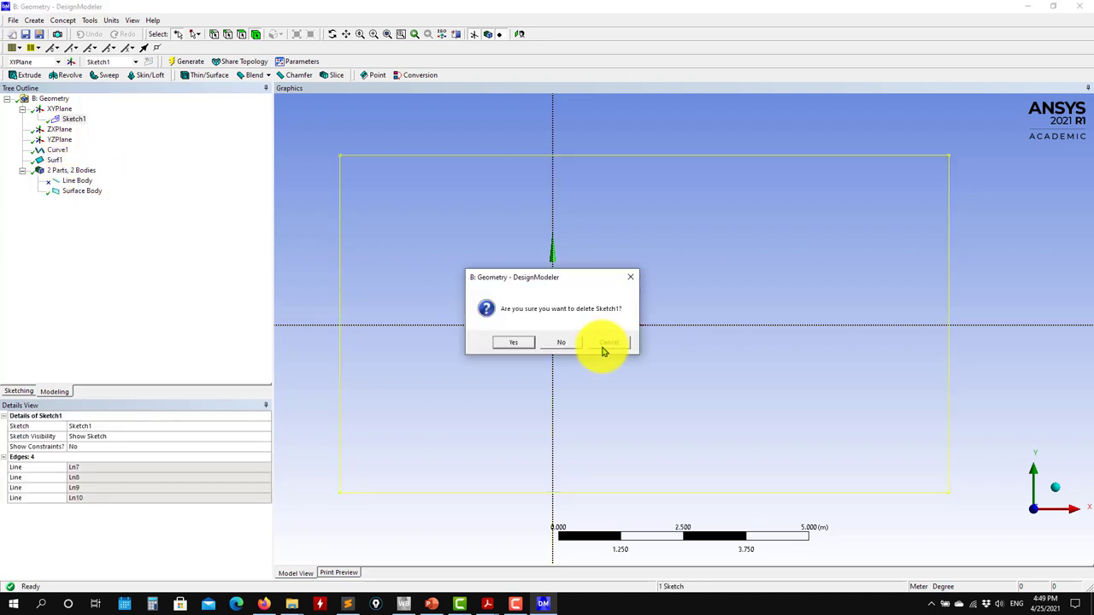
left_click(527, 346)
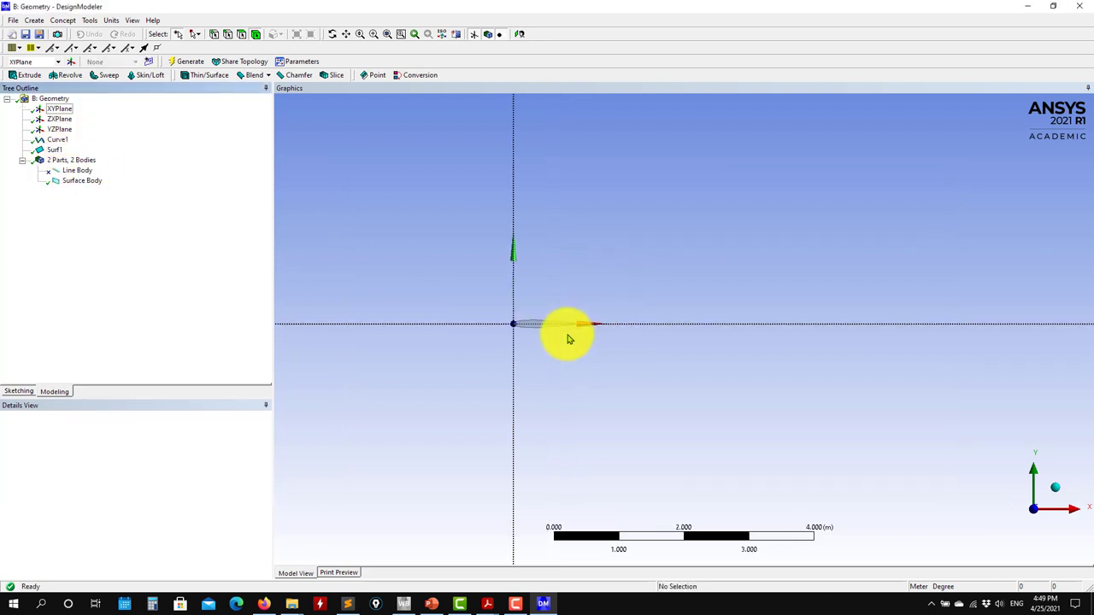
Step: Create a 3D curve defined from a coordinates file, using naca0012_v2_point_separator.dat
scroll(503, 368, "up", 2)
middle_click_drag(503, 368, 655, 370, "ctrl")
scroll(656, 370, "up", 4)
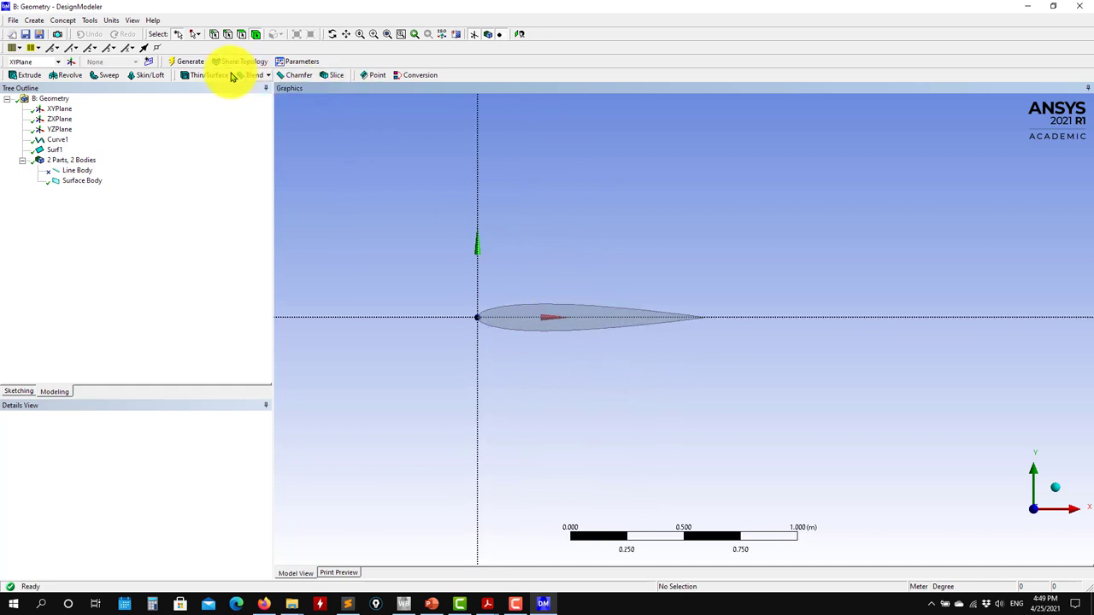
left_click(534, 304)
left_click(513, 393)
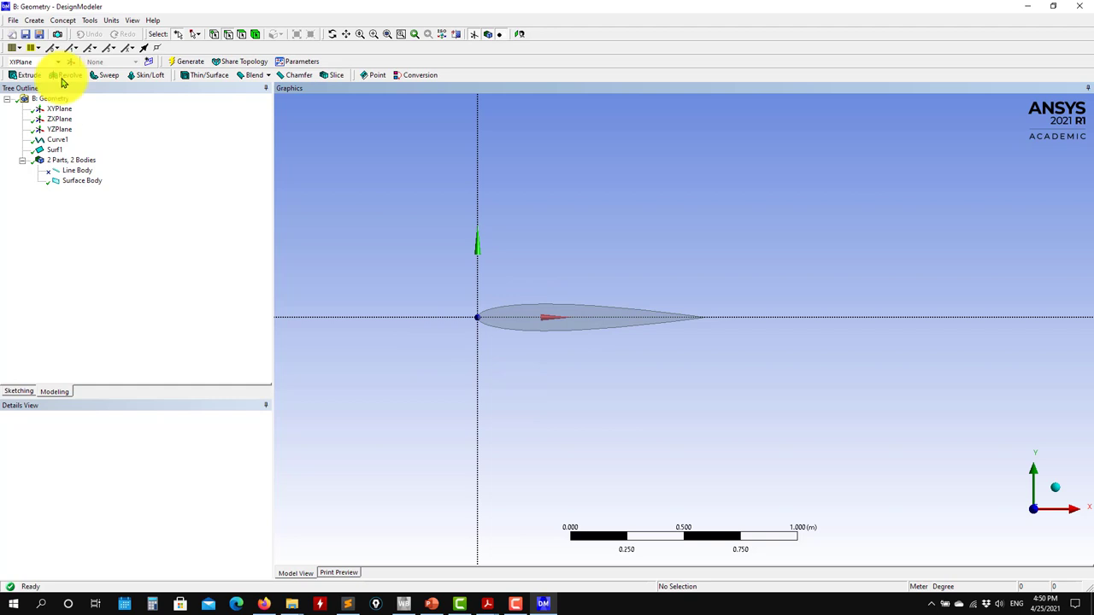
left_click(62, 20)
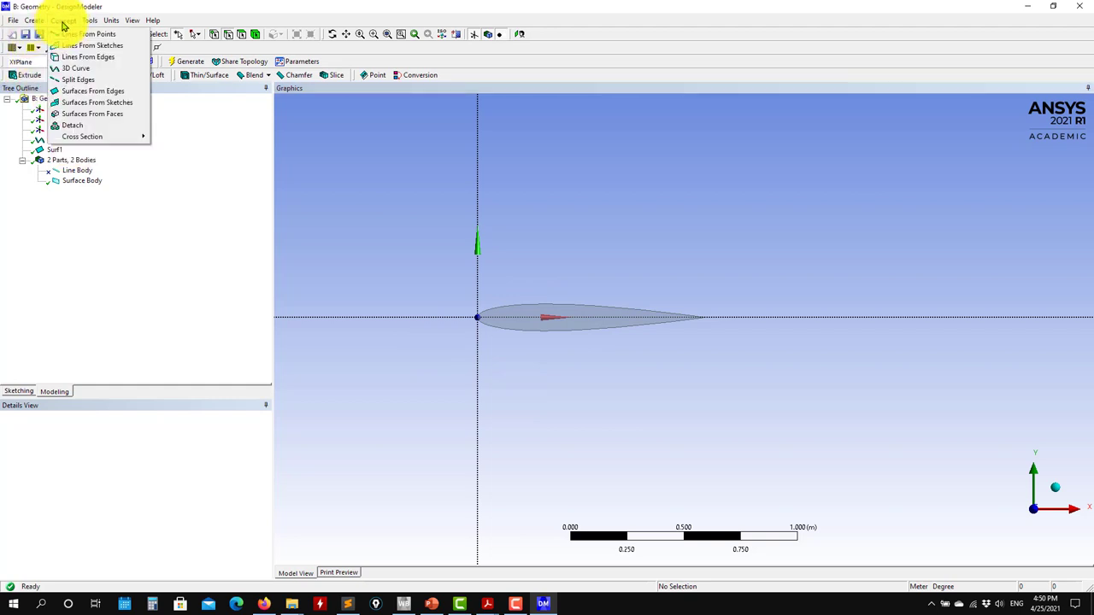
left_click(86, 69)
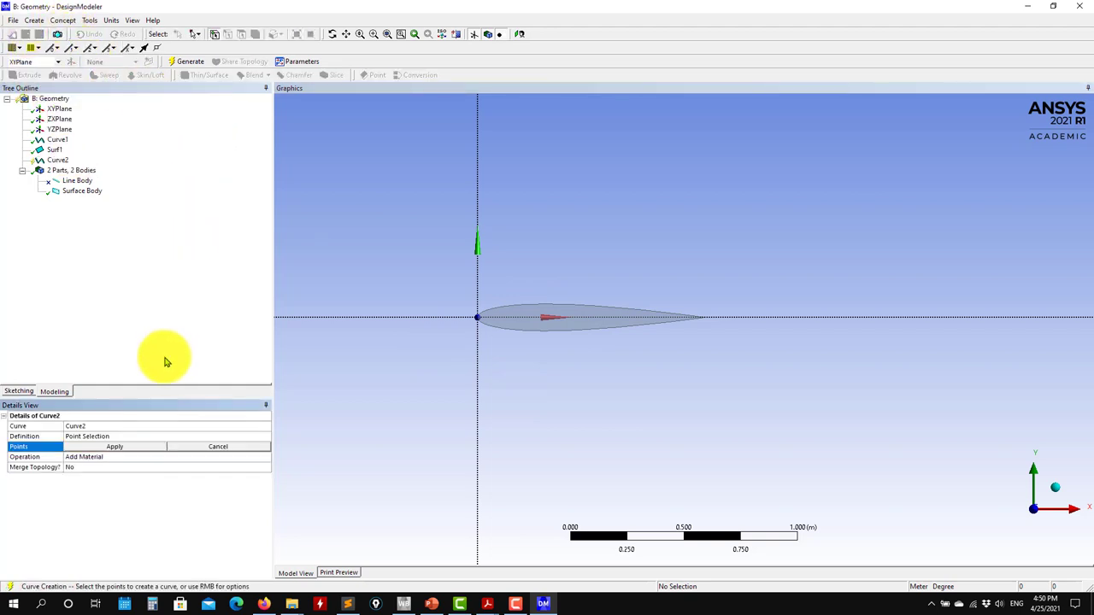
left_click(265, 437)
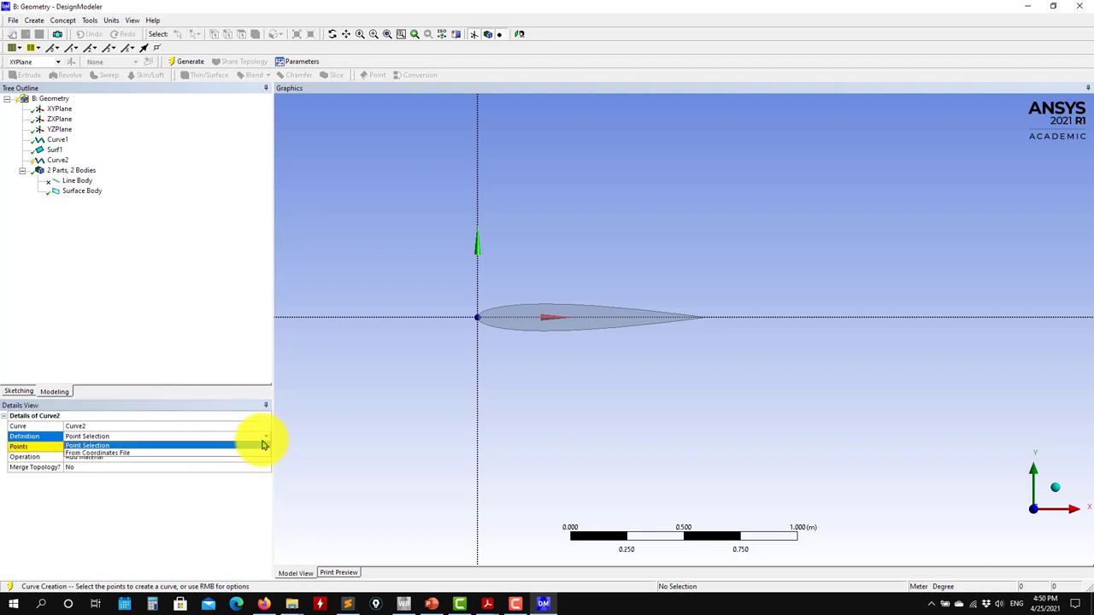
left_click(152, 454)
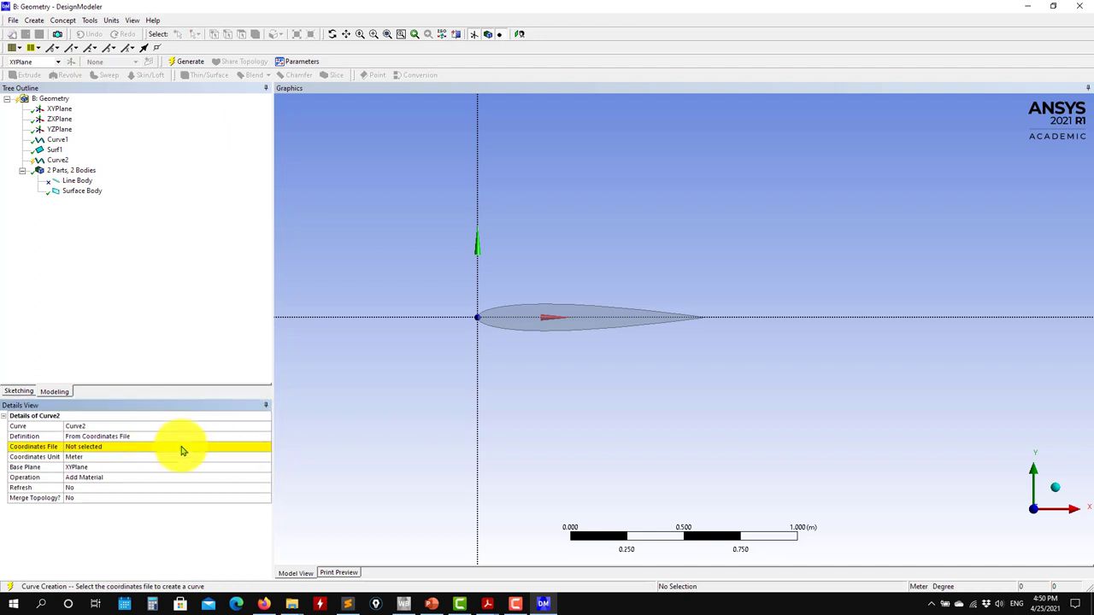
left_click(265, 448)
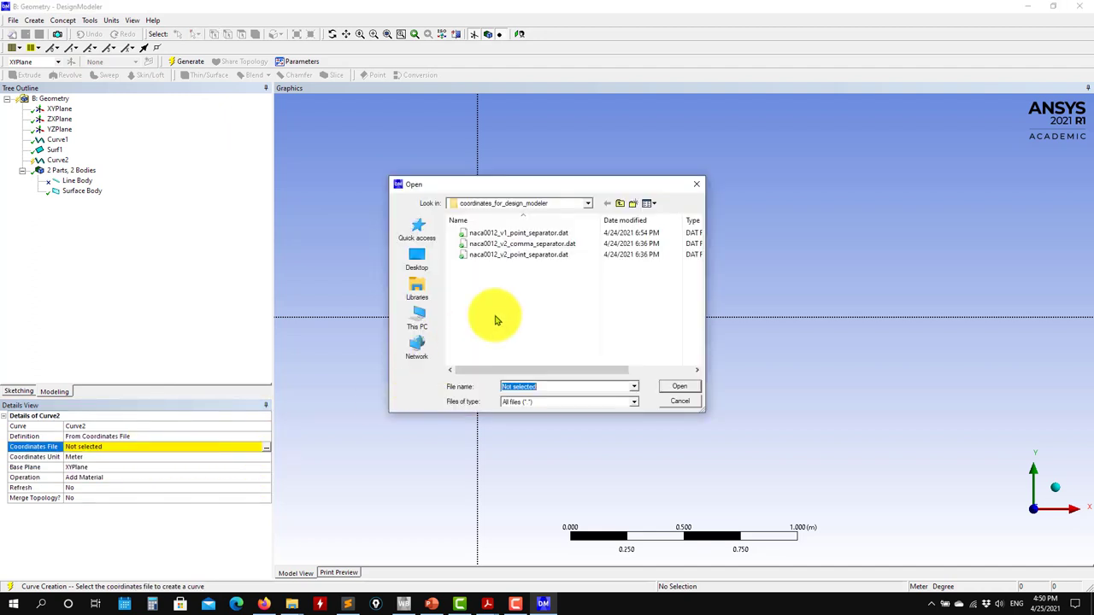
left_click(530, 254)
left_click(679, 386)
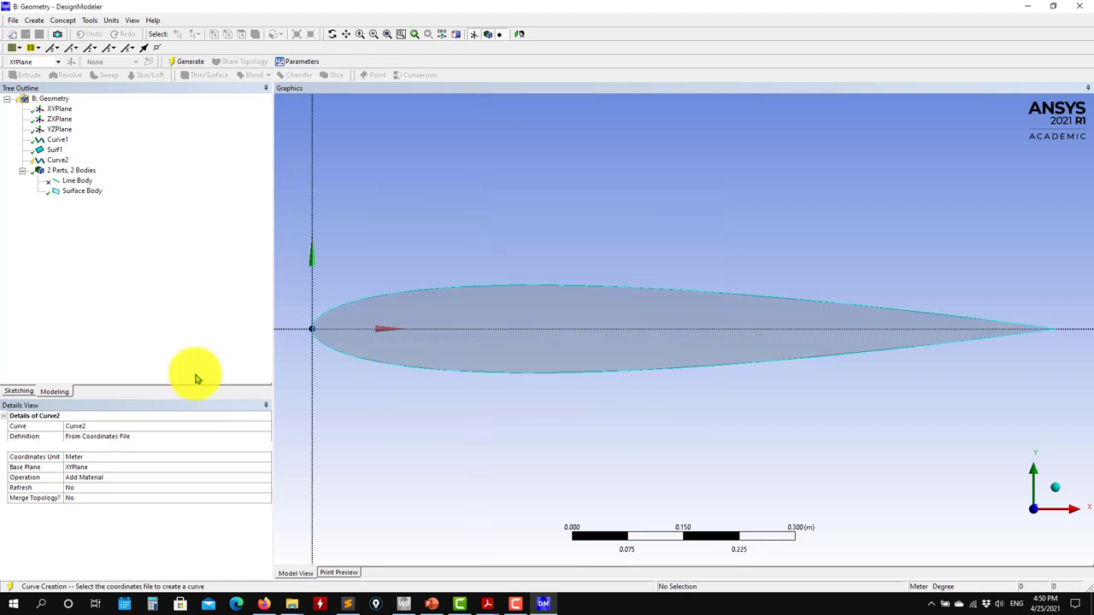
Step: Set the new curve's operation to Add Frozen and generate it
left_click(99, 478)
left_click(267, 479)
left_click(151, 488)
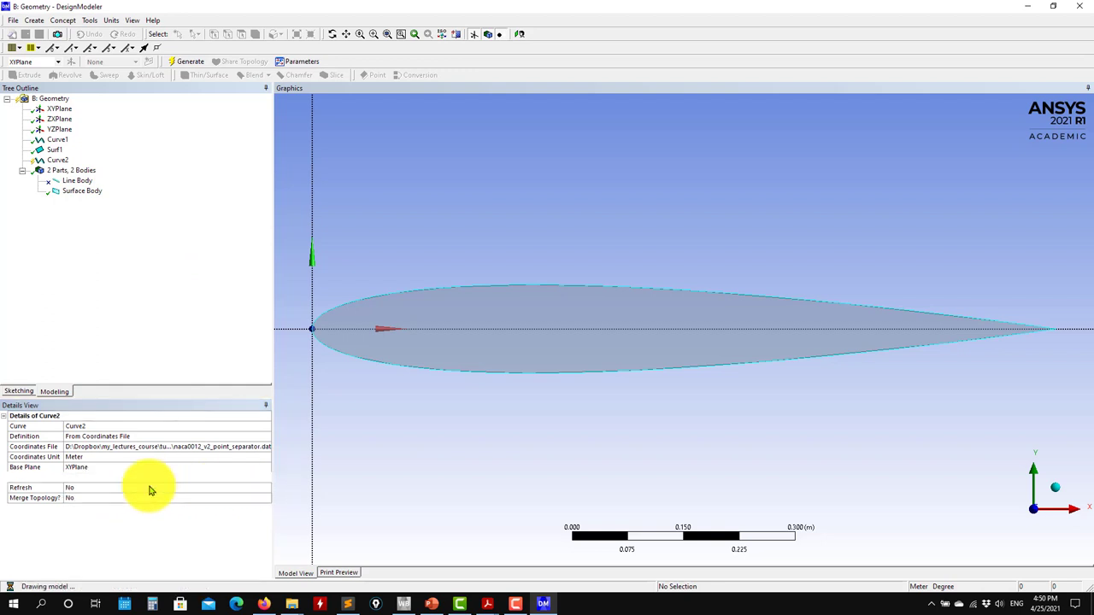
left_click(200, 62)
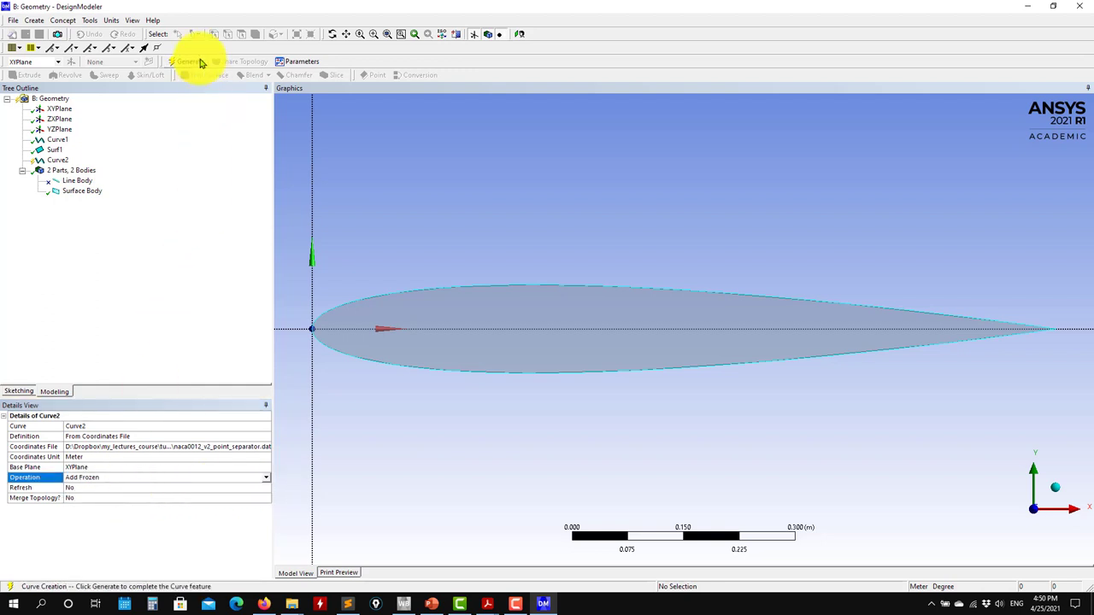
Step: Suppress the earlier airfoil surface body and highlight the line body of the new upper airfoil curve
left_click(81, 191)
right_click(82, 189)
left_click(126, 222)
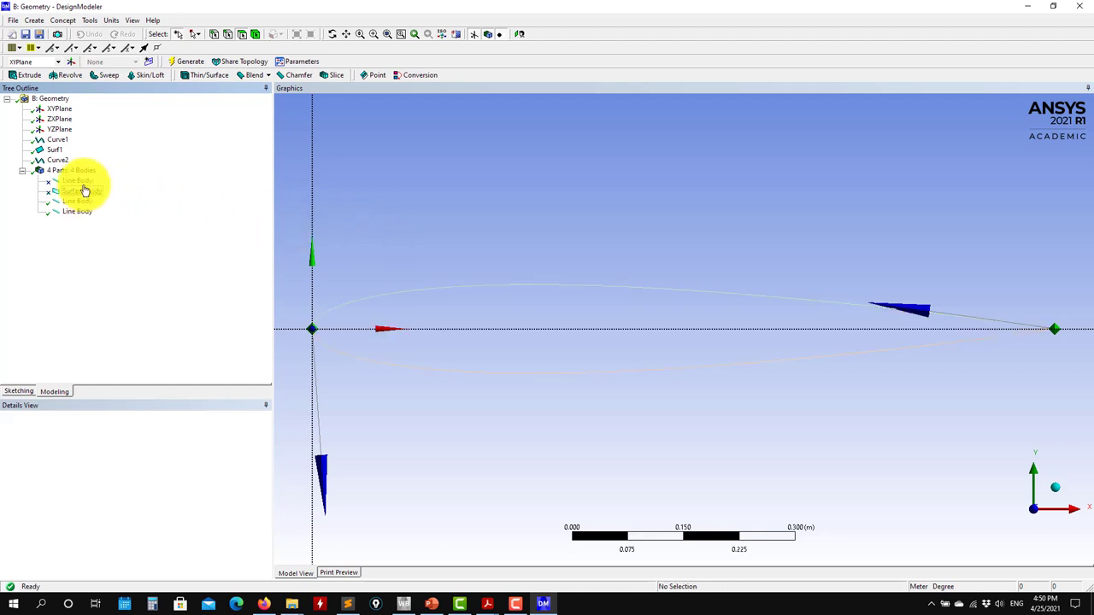
left_click(86, 202)
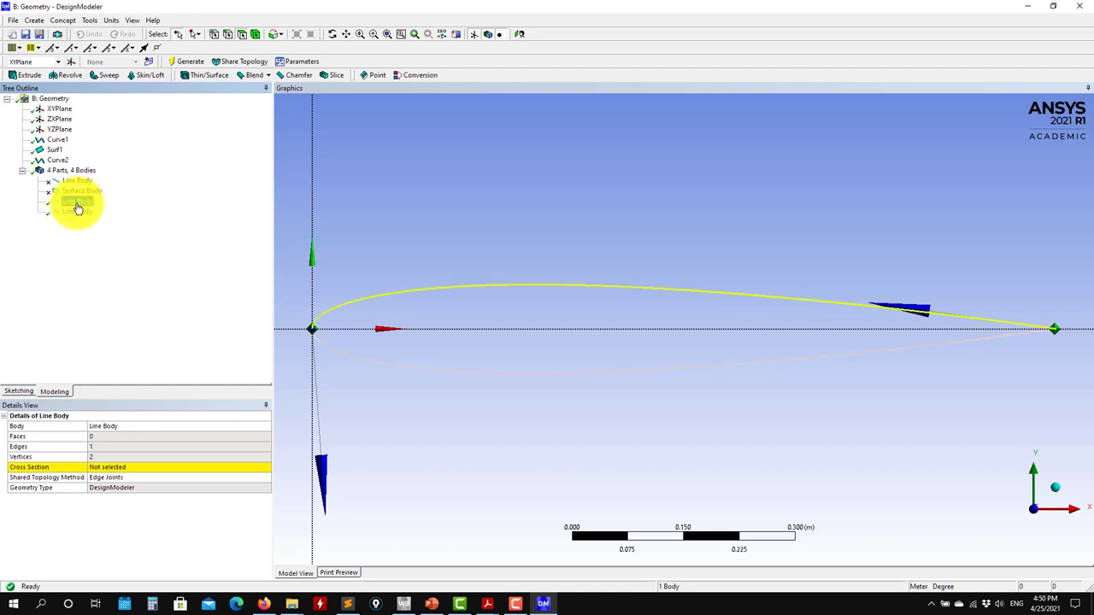
left_click(85, 205)
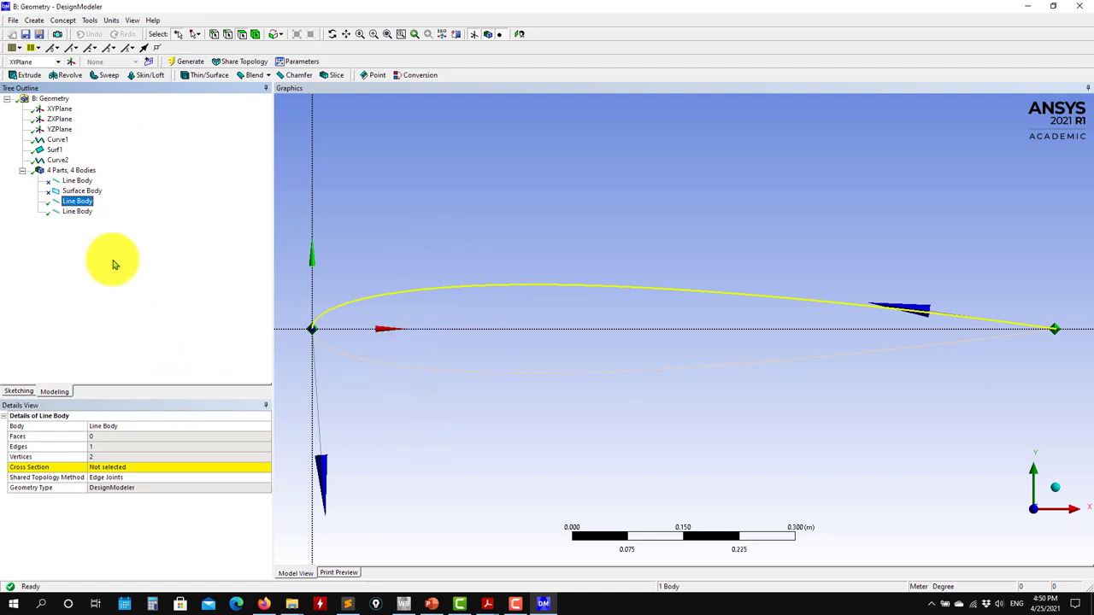
left_click(182, 62)
scroll(491, 393, "down", 3)
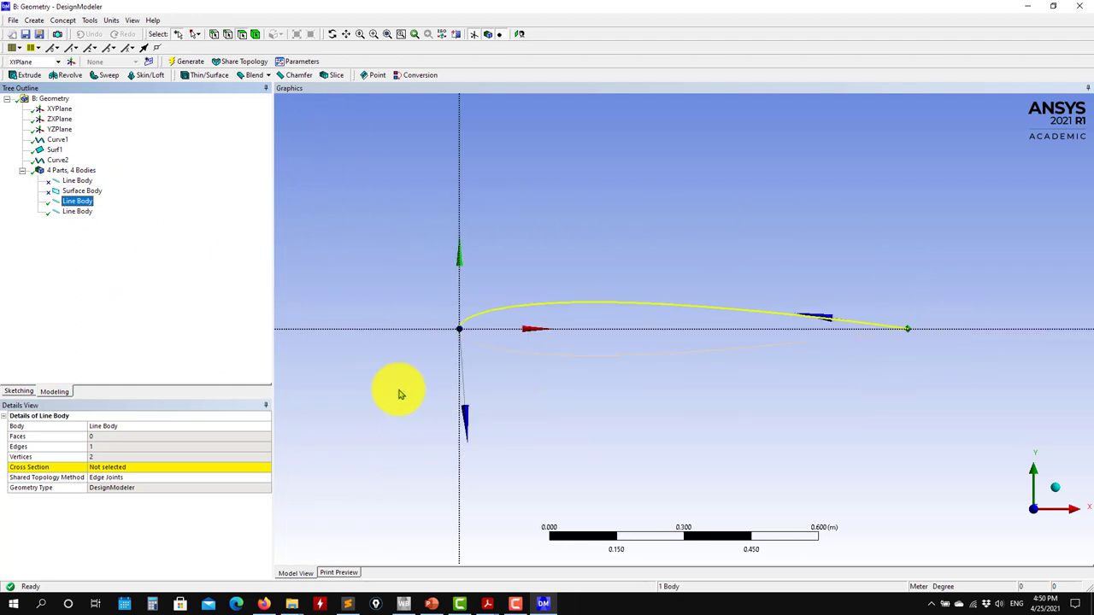
Step: Create a surface from edges using the upper and lower airfoil curves, and generate it
left_click(68, 21)
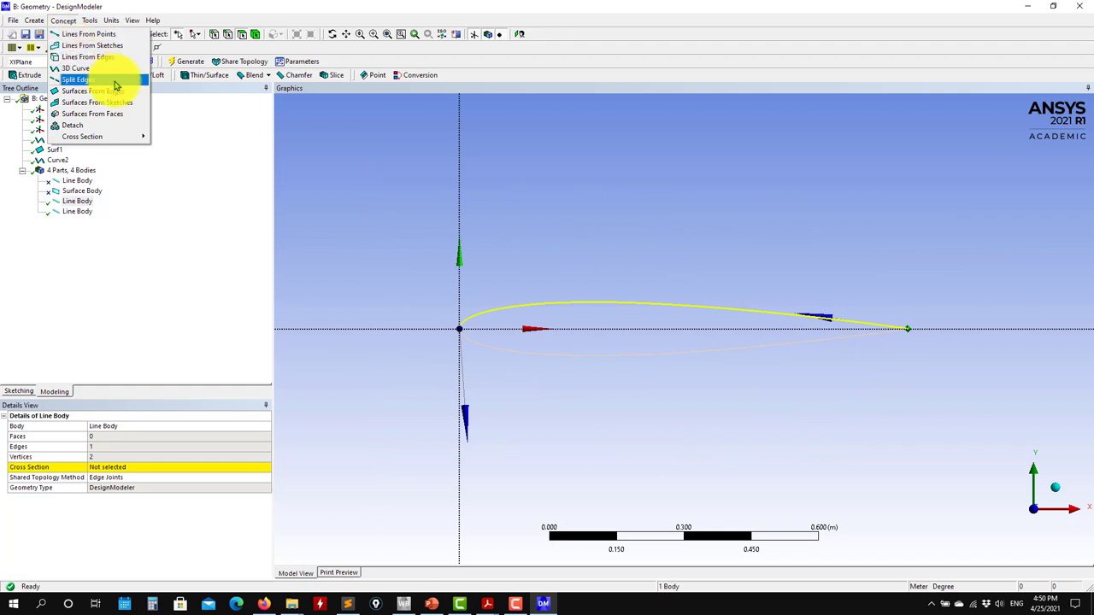
left_click(124, 92)
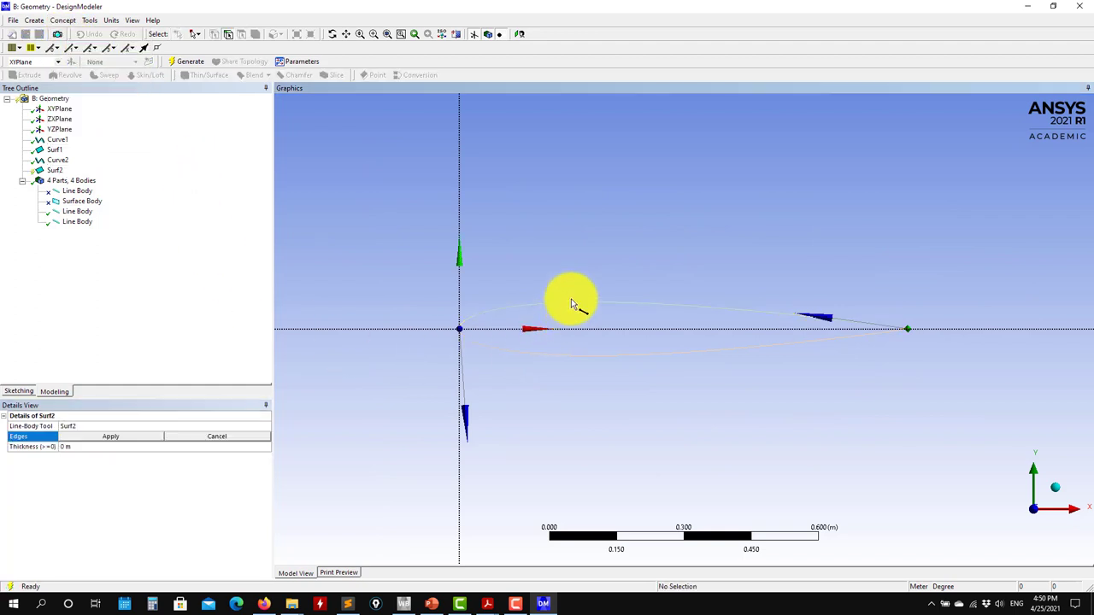
left_click(574, 303)
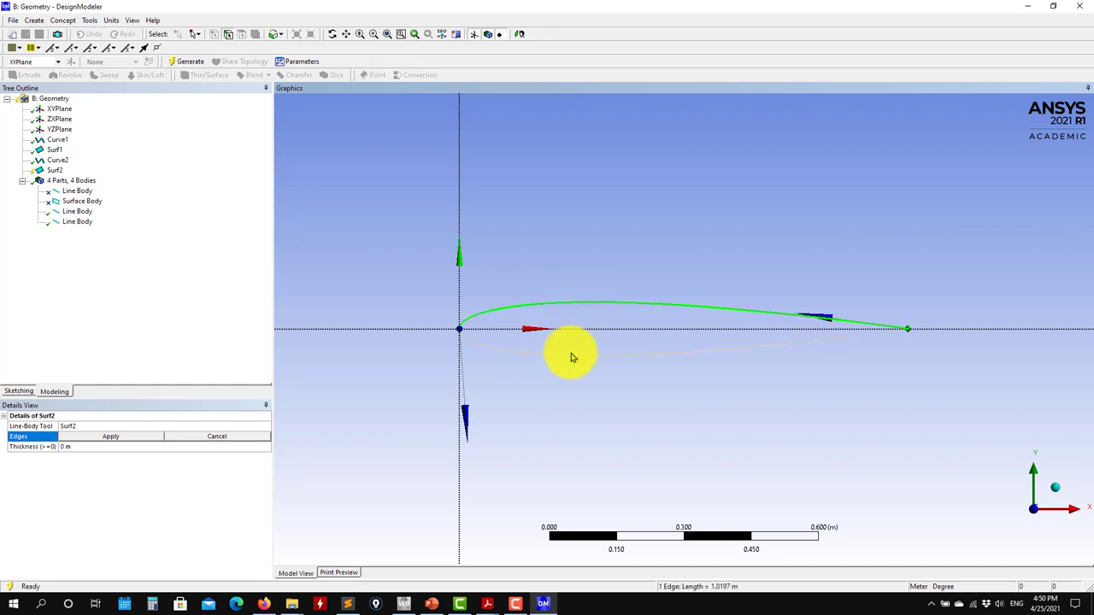
left_click(111, 437)
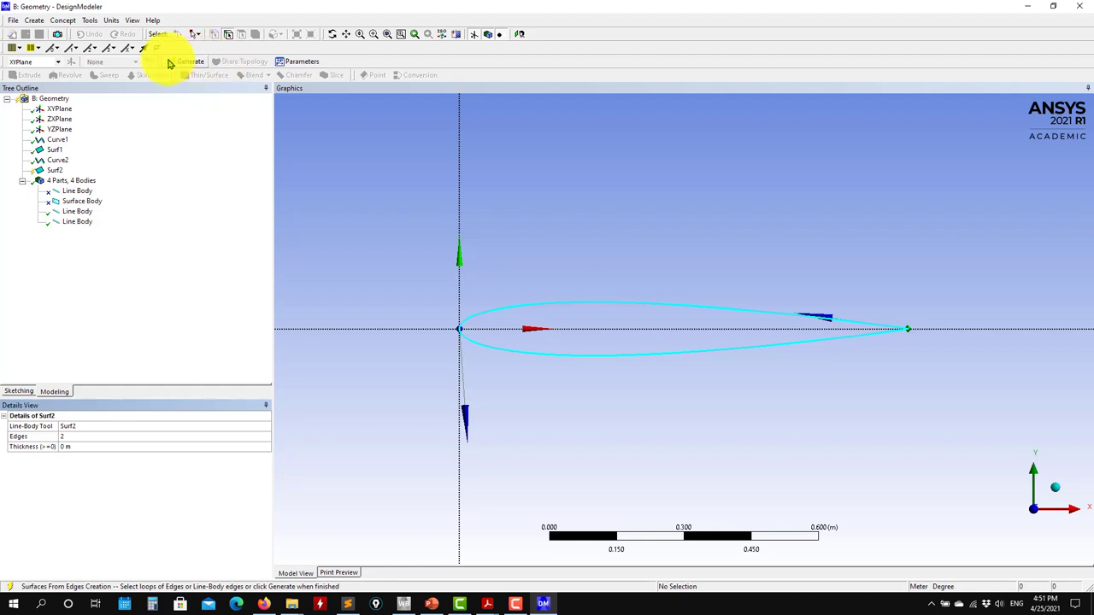
left_click(170, 62)
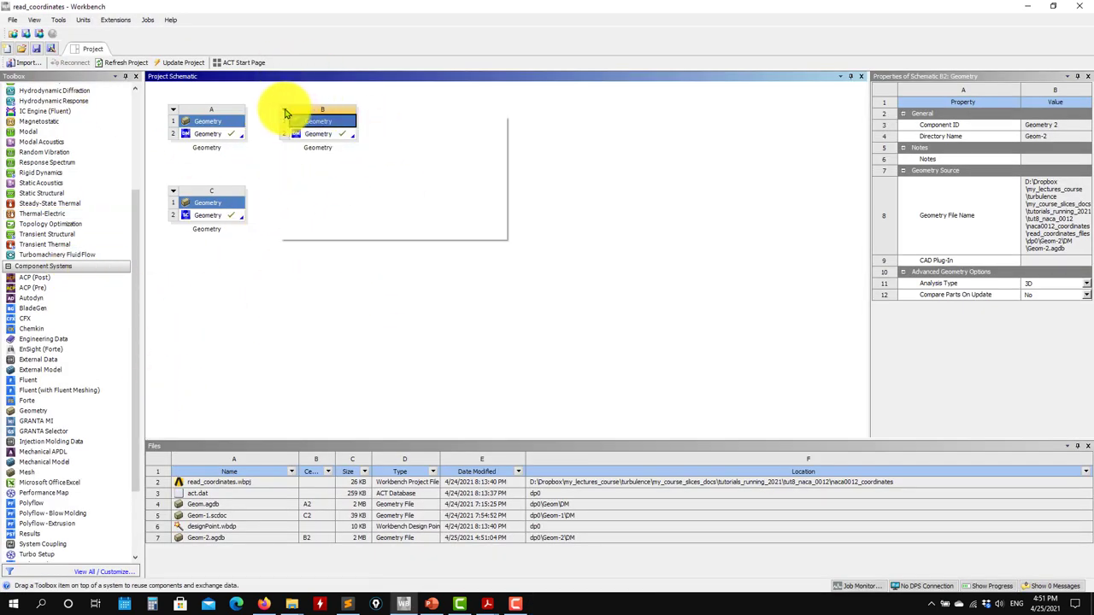
left_click(287, 113)
left_click(284, 338)
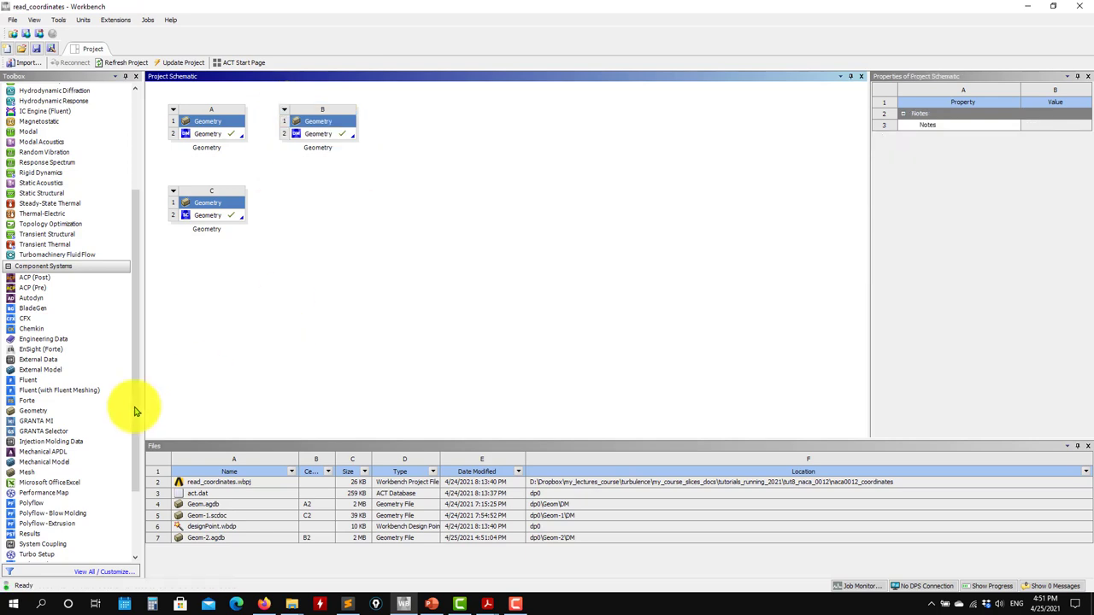
left_click(287, 114)
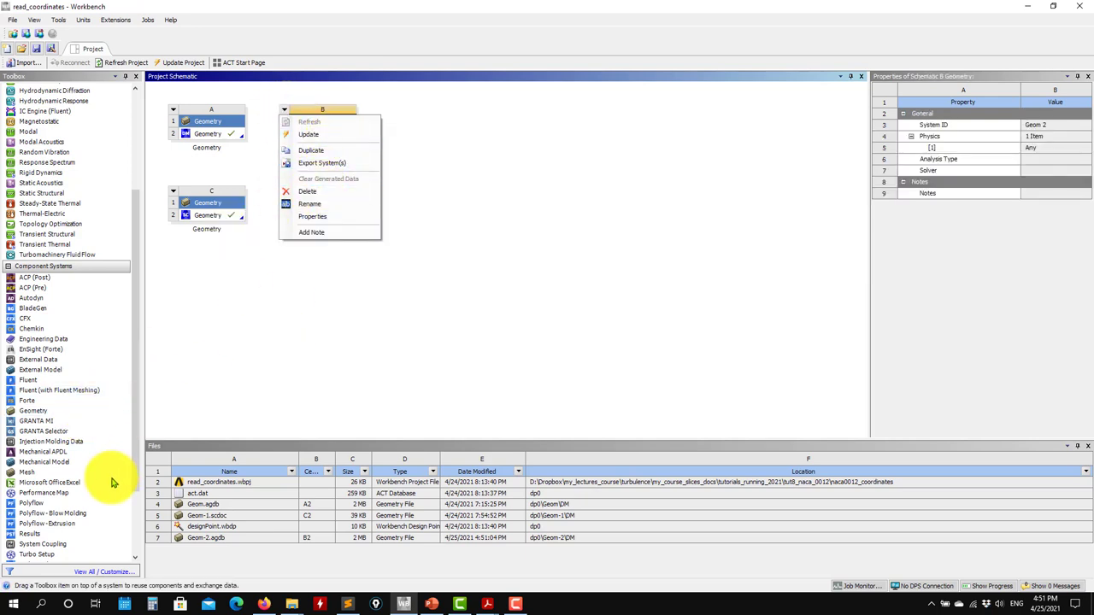
left_click(75, 466)
left_click(75, 462)
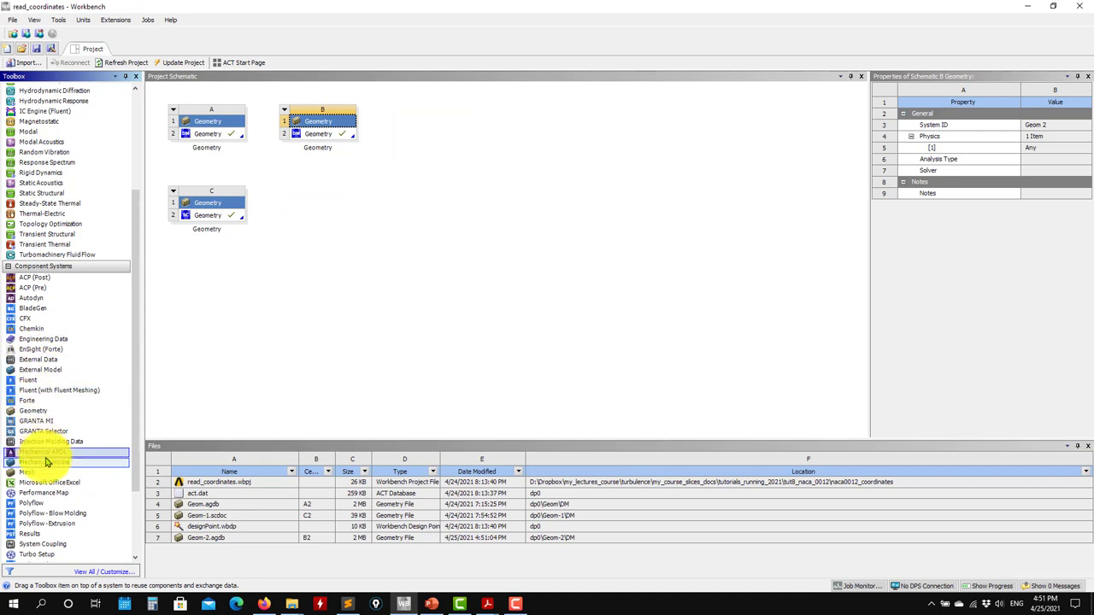
left_click_drag(112, 413, 31, 500)
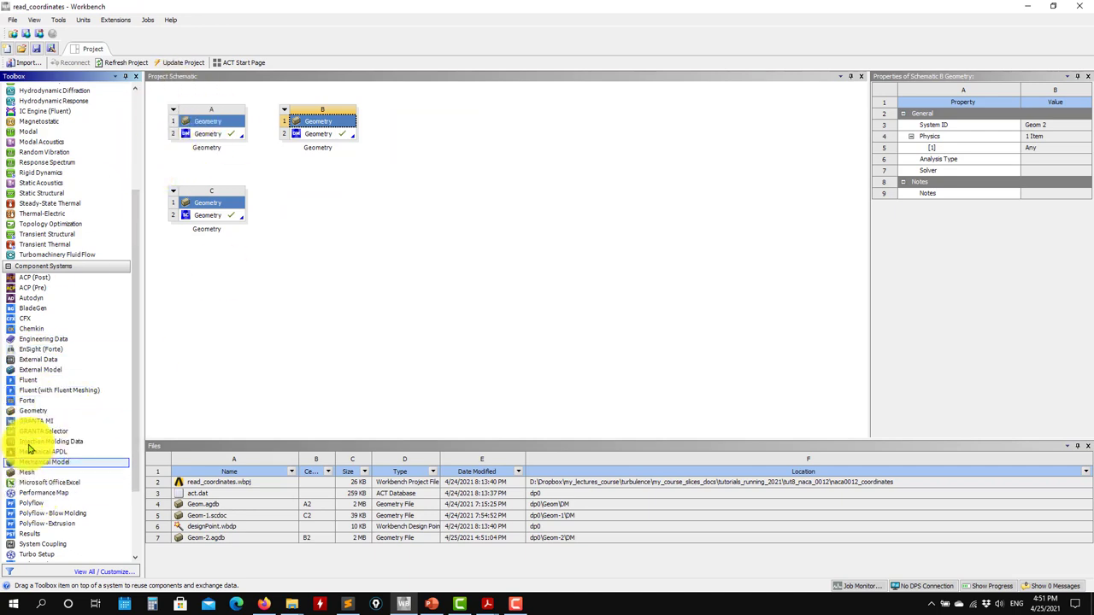
Step: In the Workbench project, add a standalone Geometry system beneath system B and start a new SpaceClaim geometry from it
left_click_drag(33, 412, 315, 226)
right_click(318, 225)
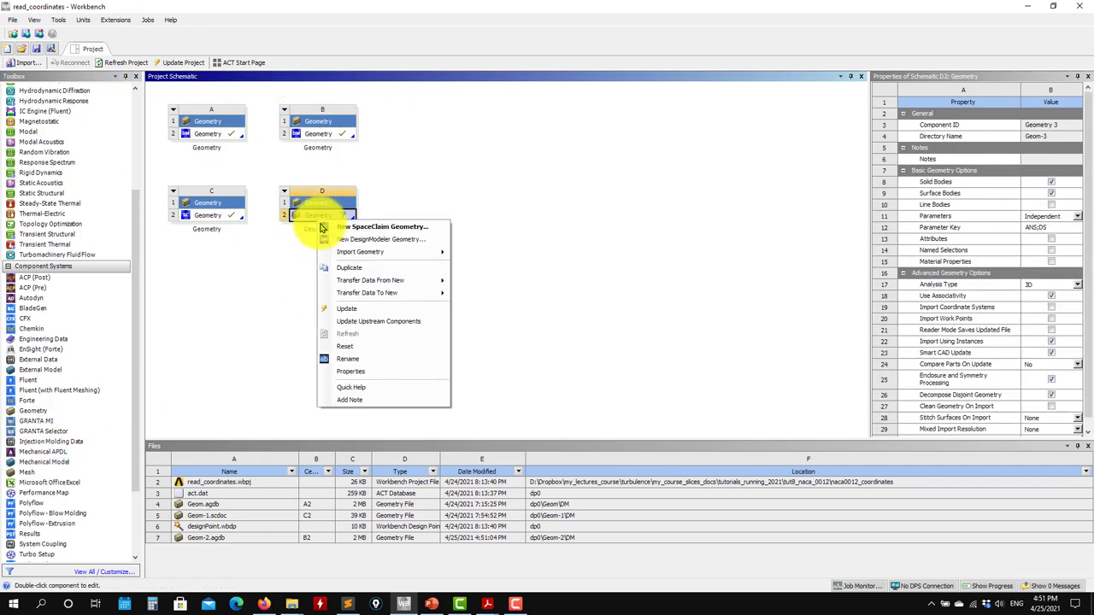
left_click(342, 228)
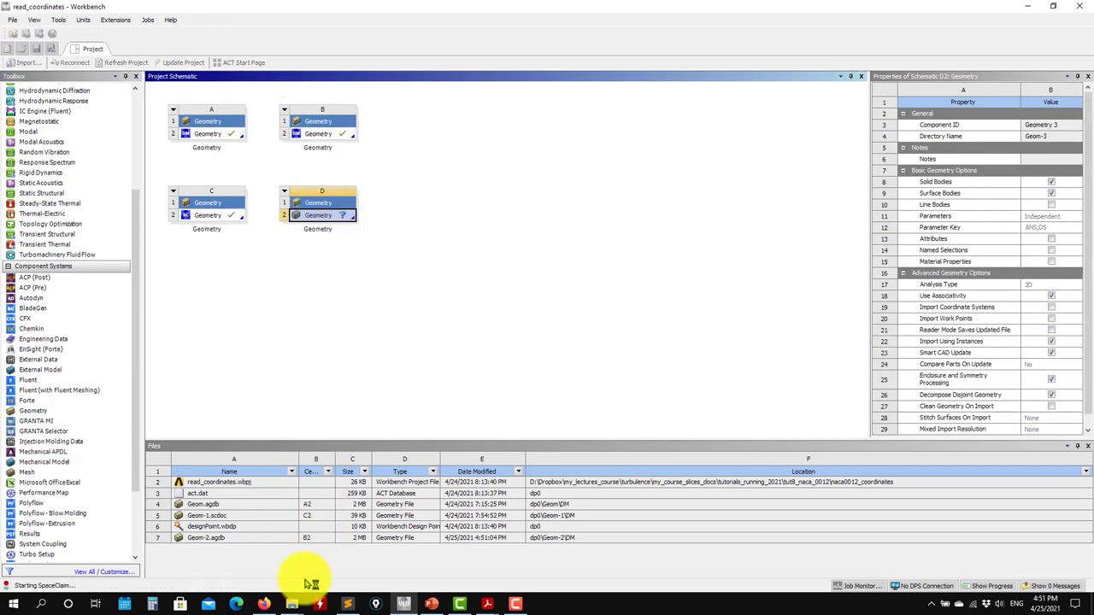
Step: Switch to File Explorer and open the coordinates_for_spaceclaim folder inside naca0012_coordinates
left_click(302, 607)
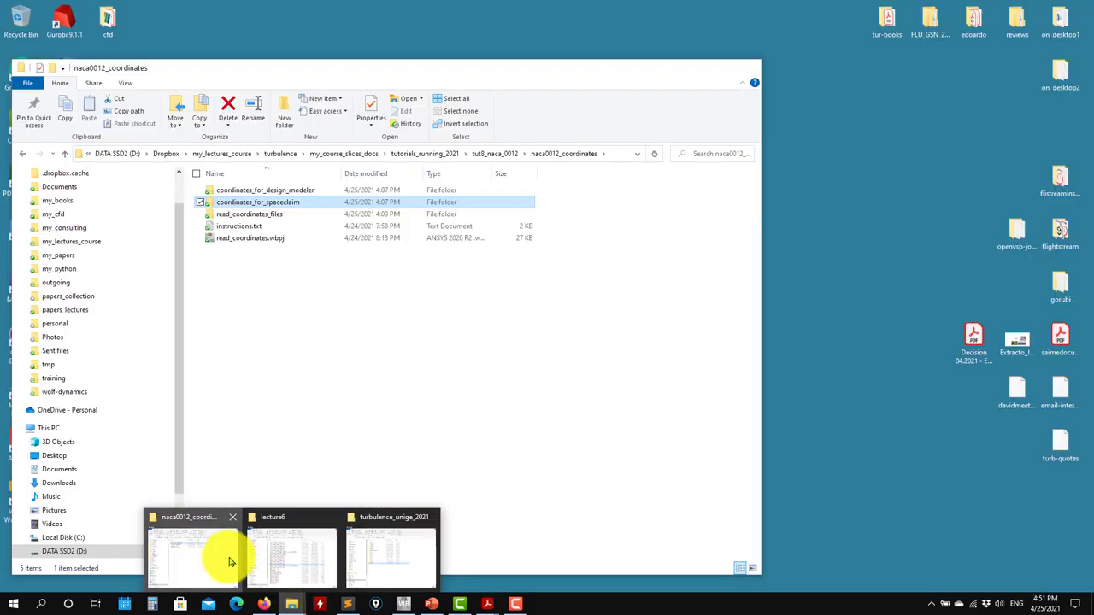
left_click(224, 557)
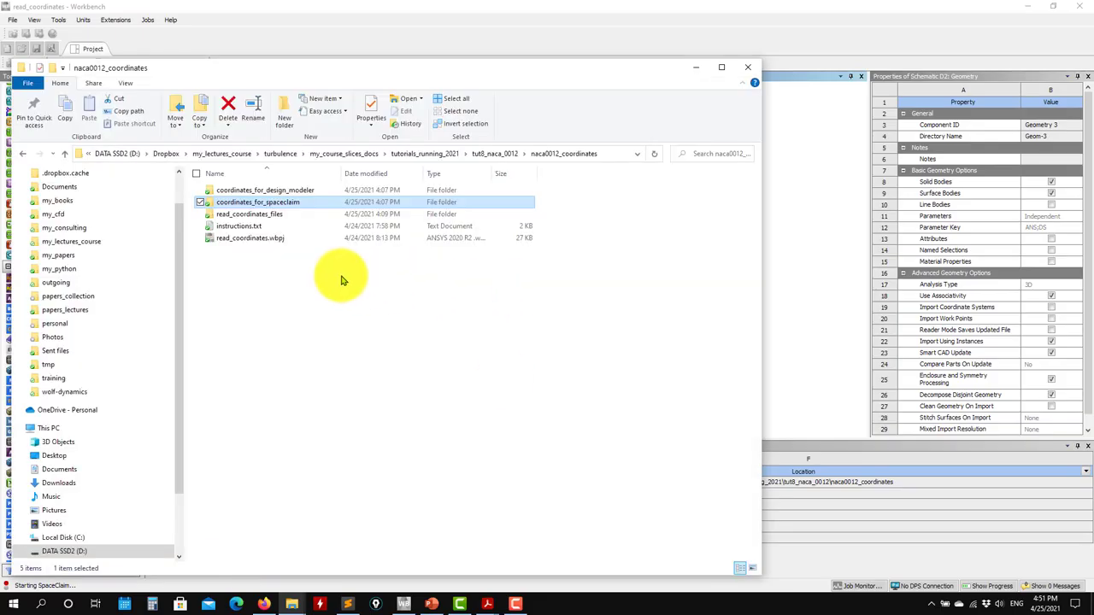
double_click(248, 205)
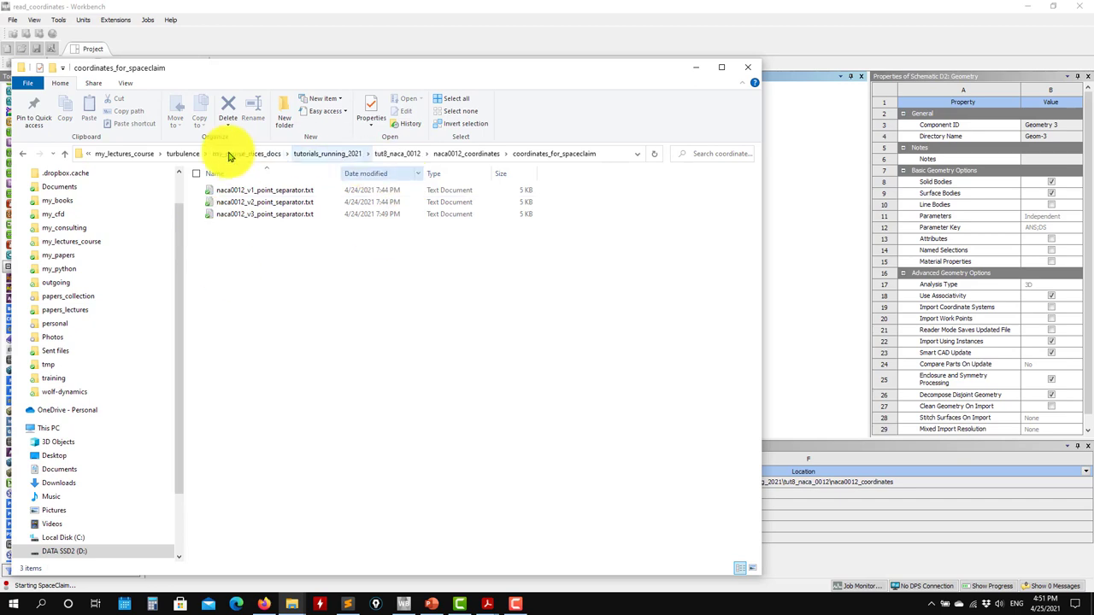
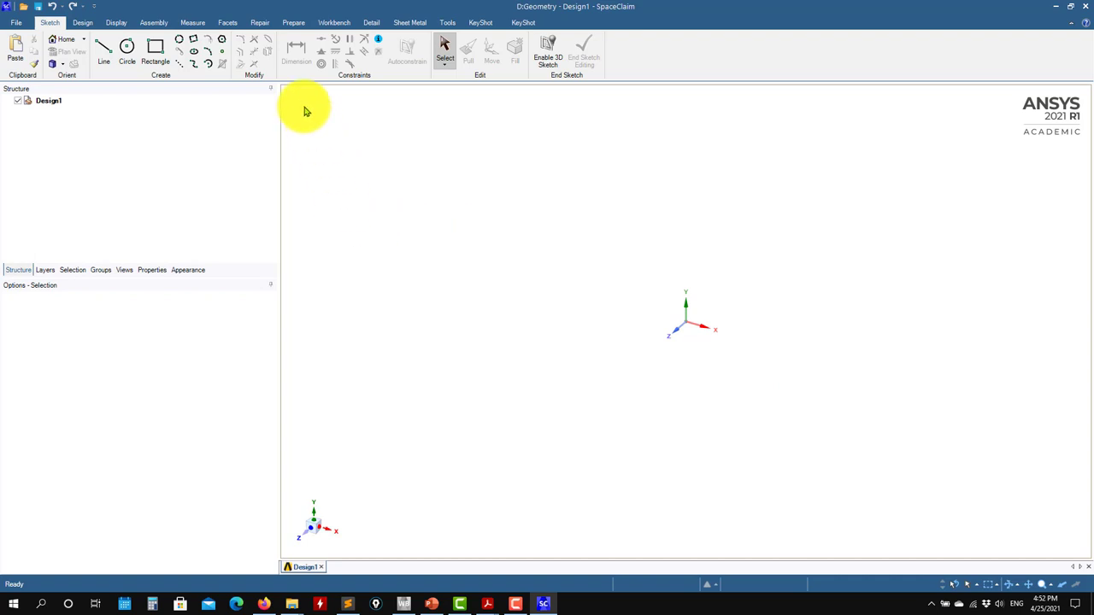
Step: In SpaceClaim, start inserting a file into the assembly and browse to the coordinates_for_spaceclaim folder using its path copied from File Explorer
left_click(159, 25)
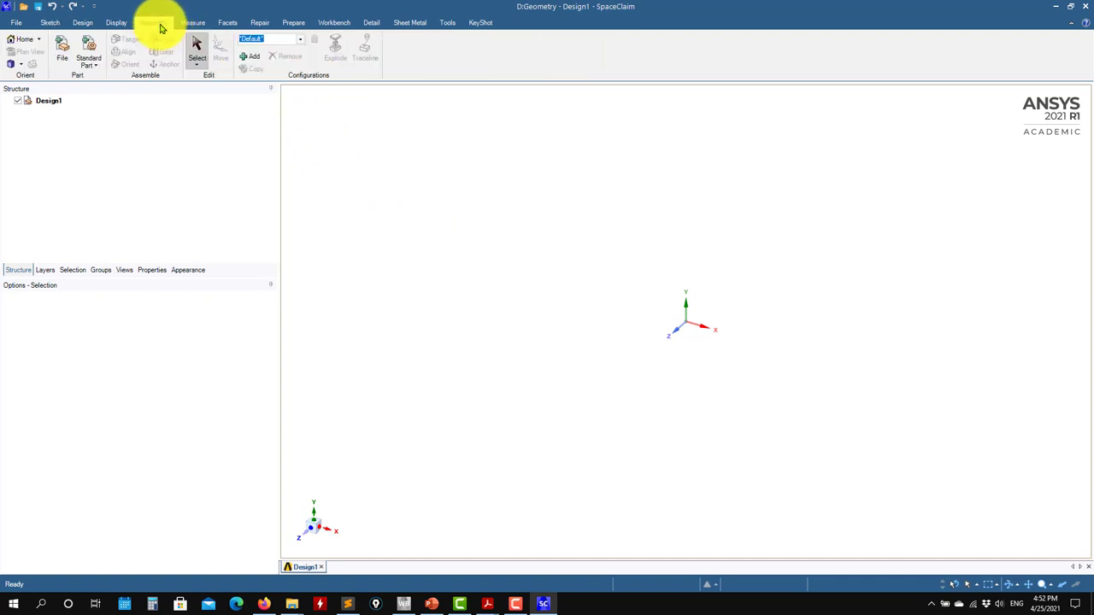
left_click(67, 53)
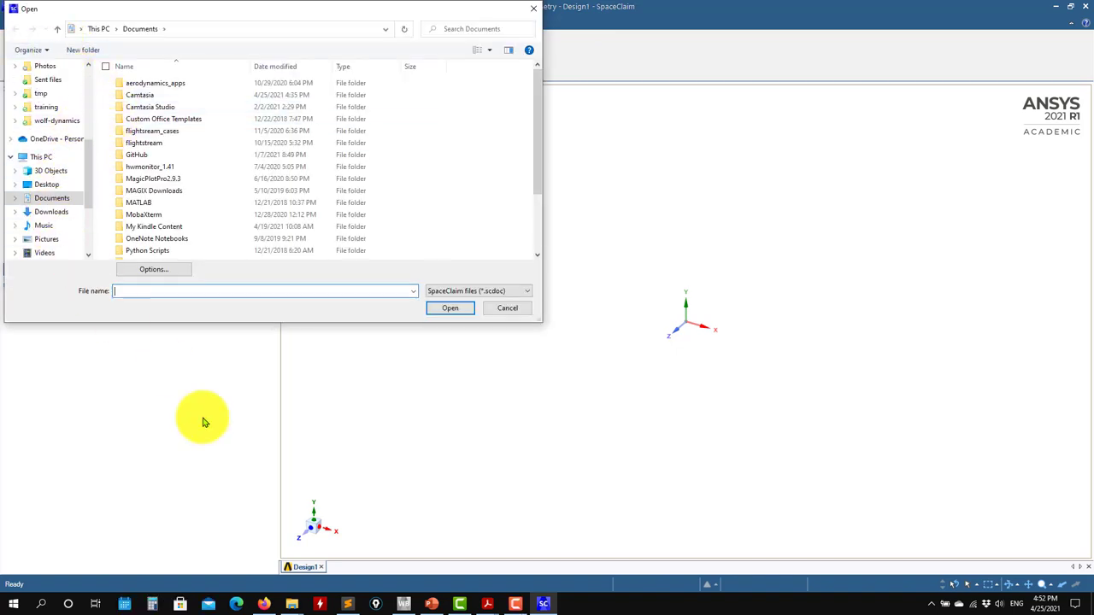
left_click(290, 601)
left_click(193, 560)
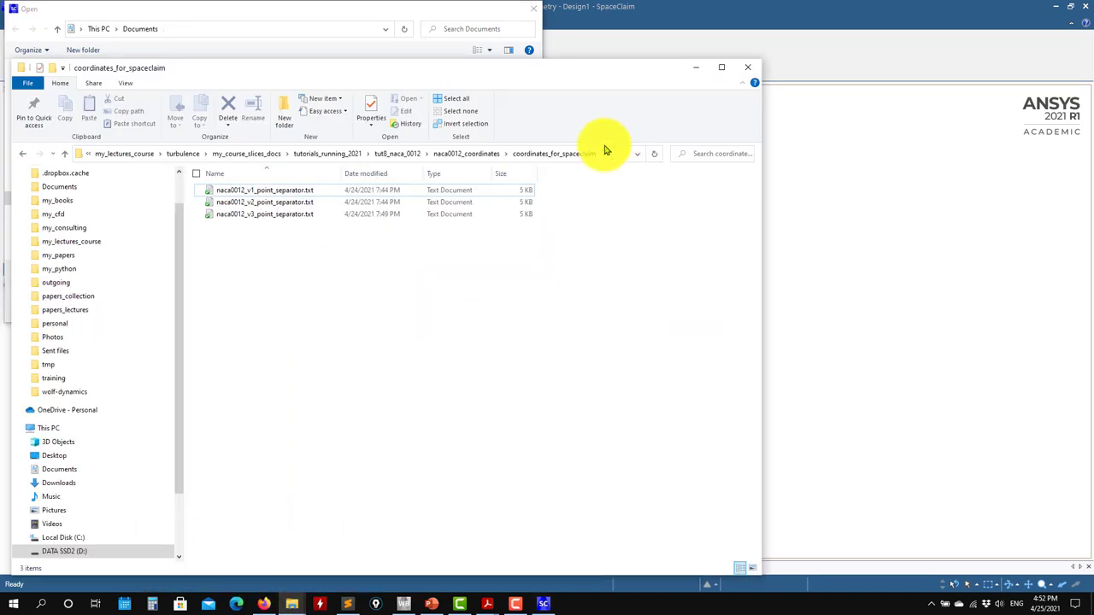
left_click(617, 155)
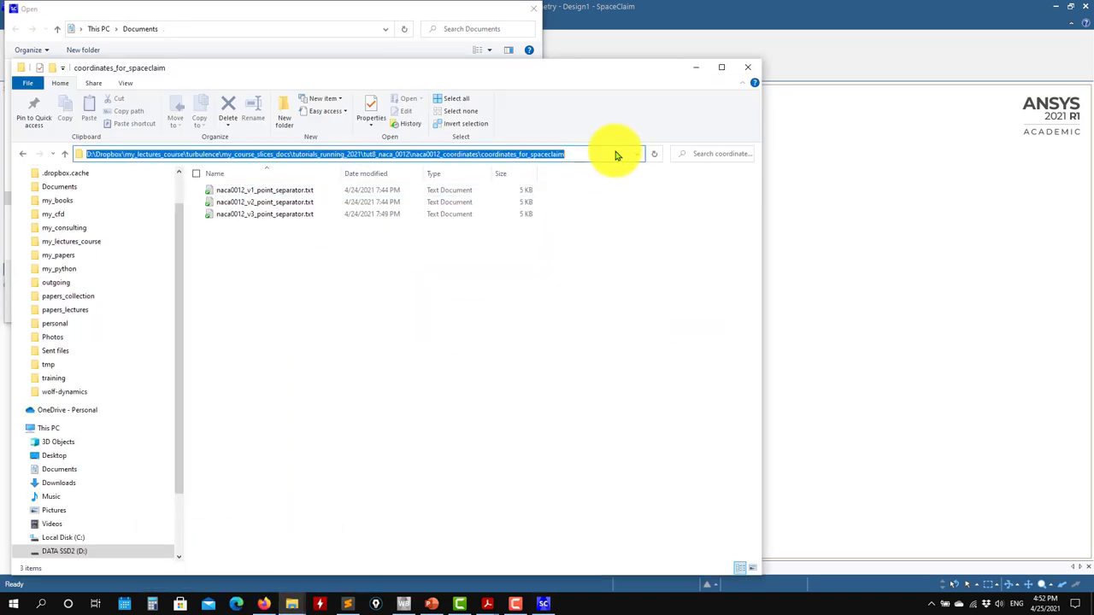
left_click(342, 17)
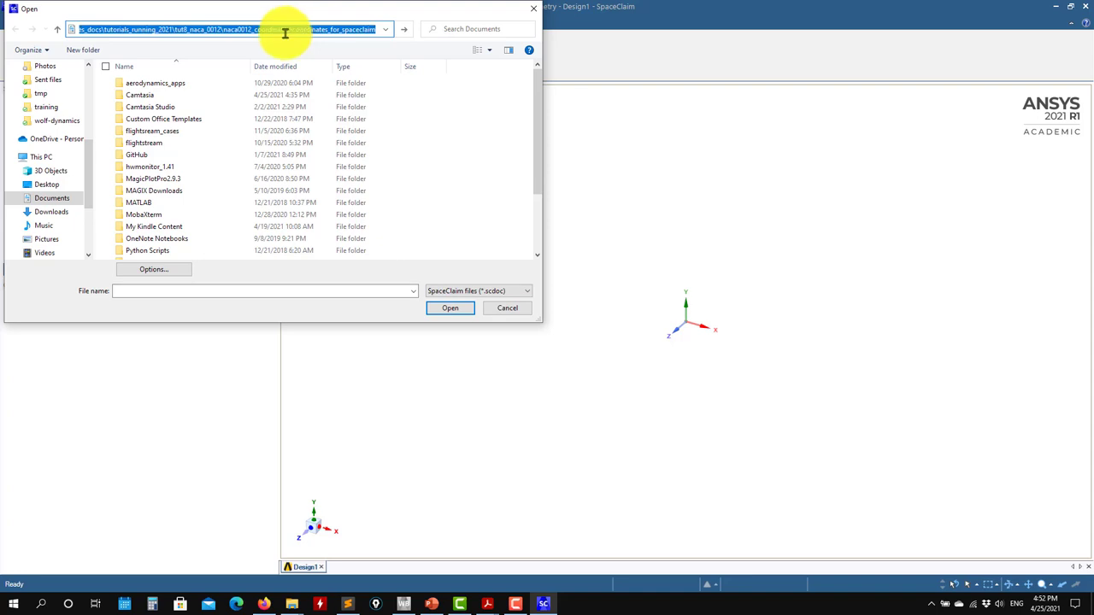
key("Return")
Step: Show all supported file types and insert naca0012_v1_point_separator.txt into the design
left_click(490, 295)
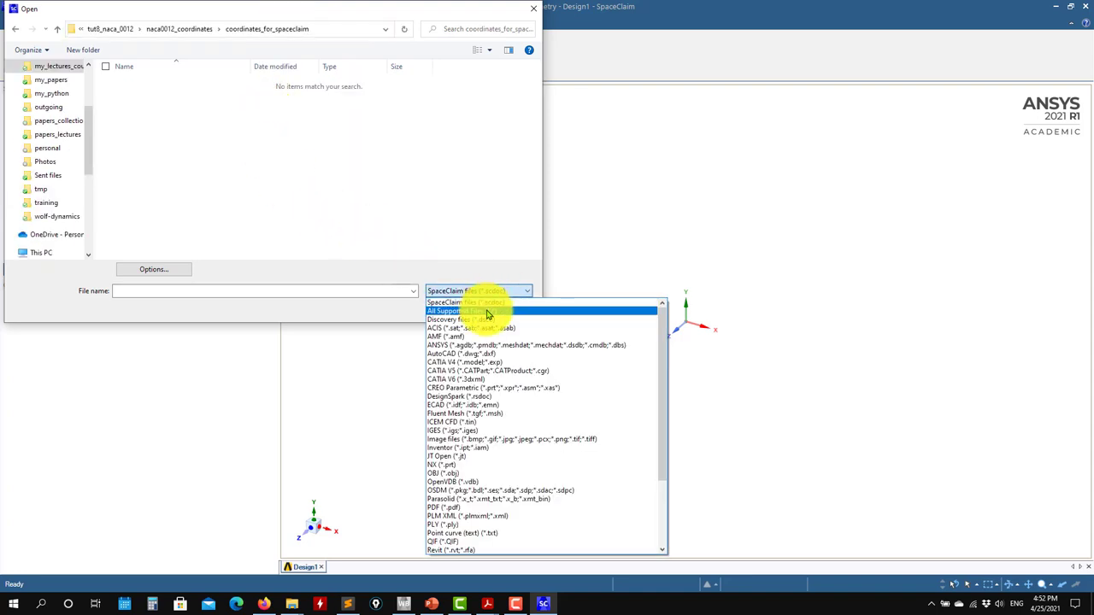
left_click(487, 313)
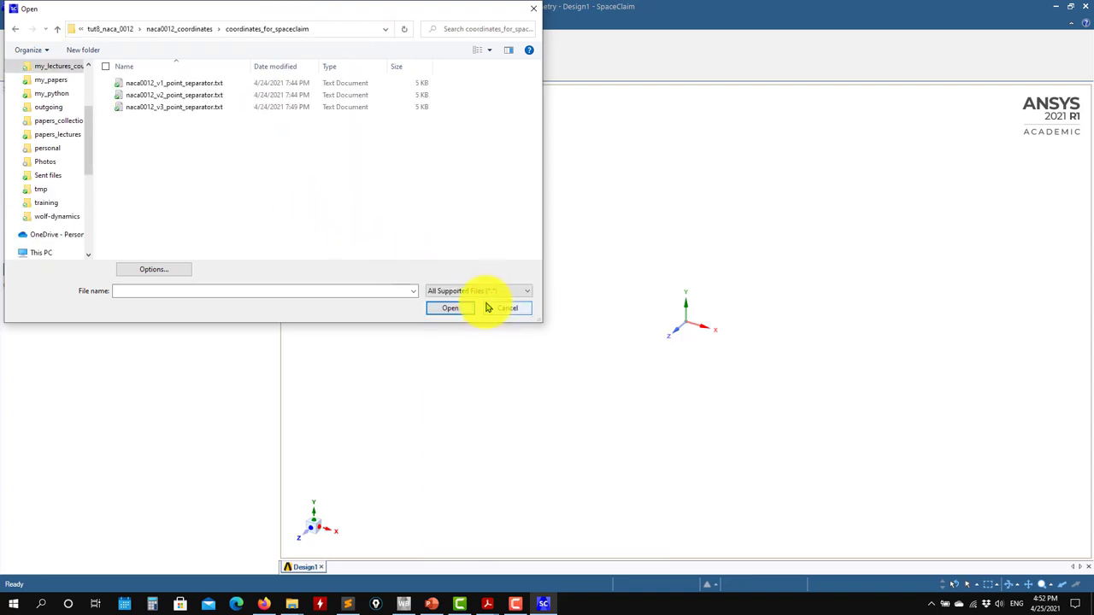
left_click(159, 85)
left_click(450, 308)
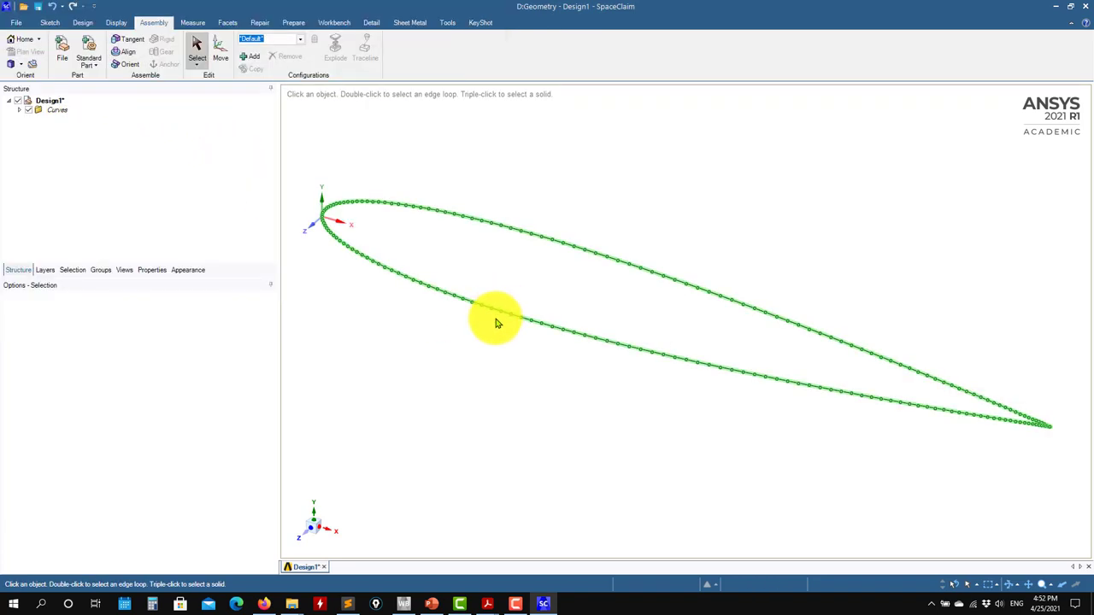
Step: Inspect the imported closed airfoil curve, toggling the visibility of the Curves folder, and hide Curve 1
mouse_move(496, 317)
middle_mouse_down()
mouse_move(518, 350)
mouse_move(698, 322)
mouse_move(527, 325)
mouse_move(487, 266)
mouse_move(272, 230)
middle_mouse_up()
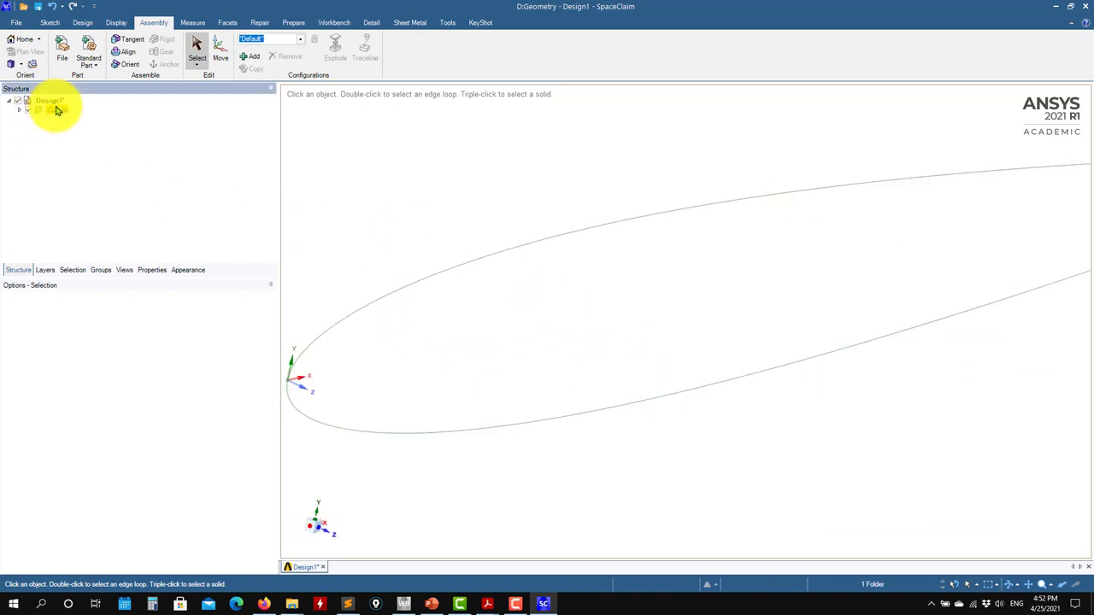
left_click(28, 112)
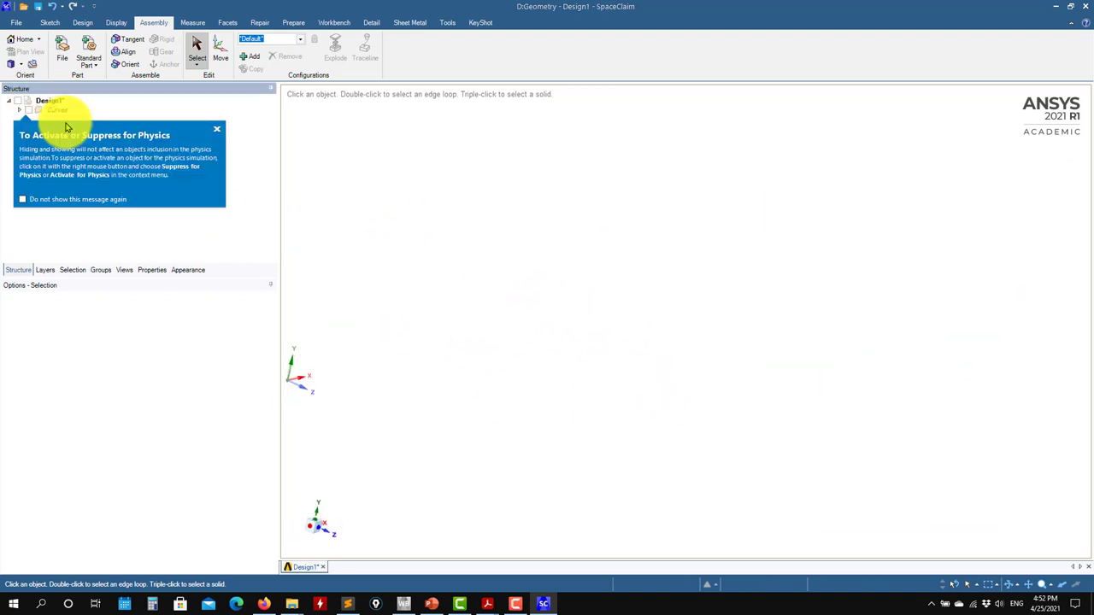
left_click(217, 131)
left_click(29, 110)
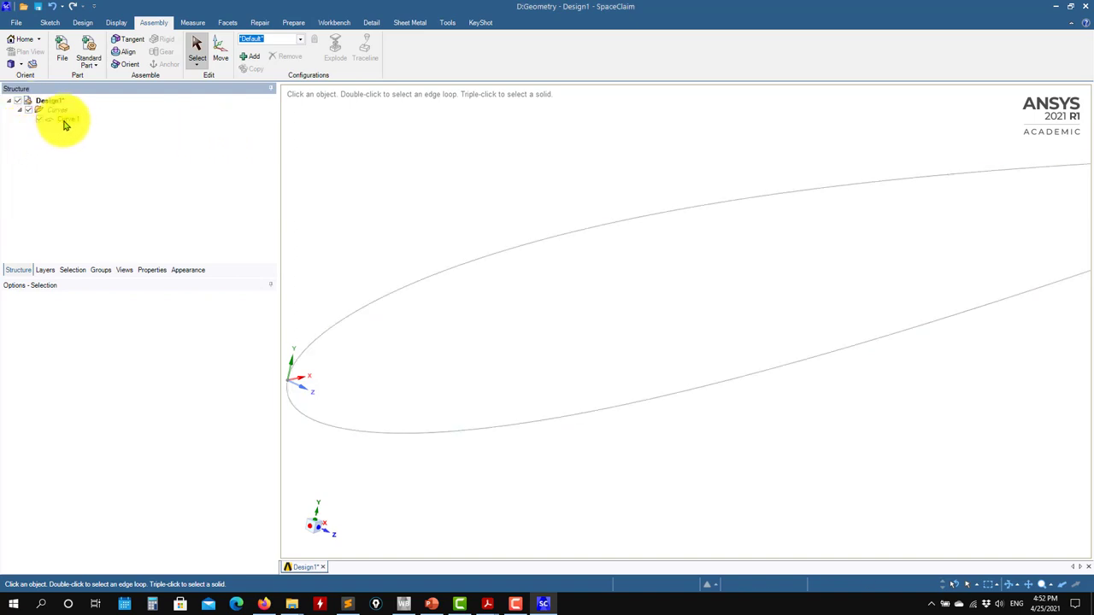
left_click(67, 120)
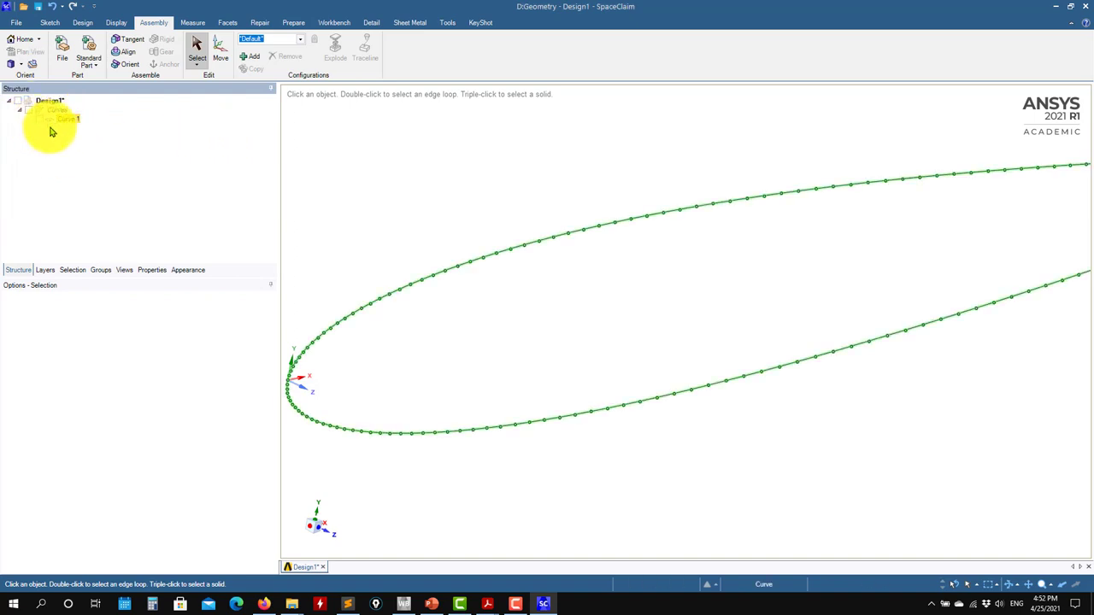
left_click(39, 118)
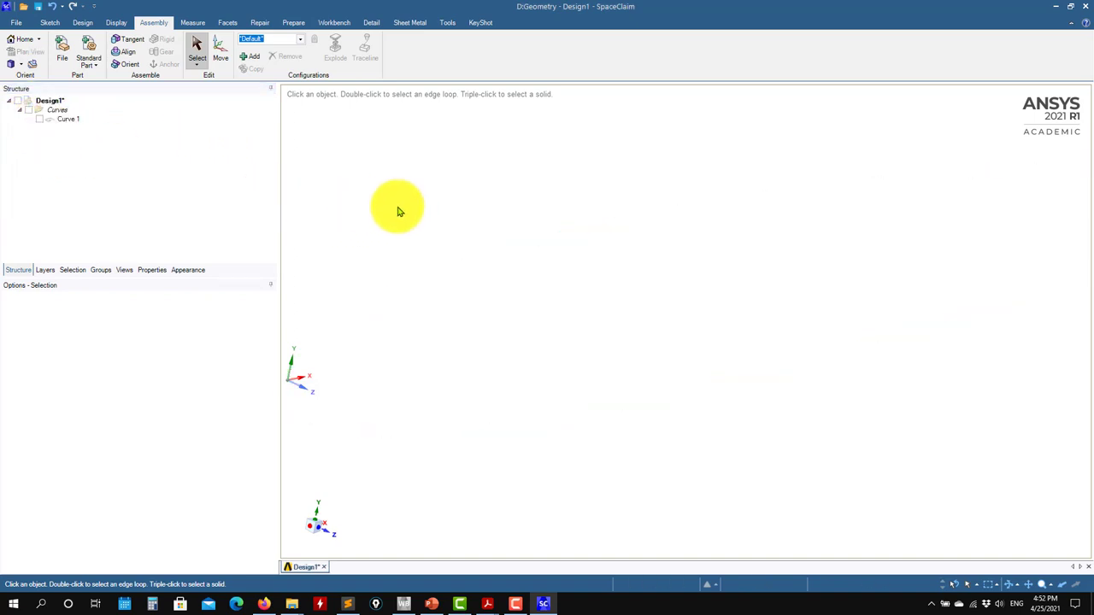
Step: Insert naca0012_v2_point_separator.txt into the design as separate upper and lower airfoil curves
left_click(64, 58)
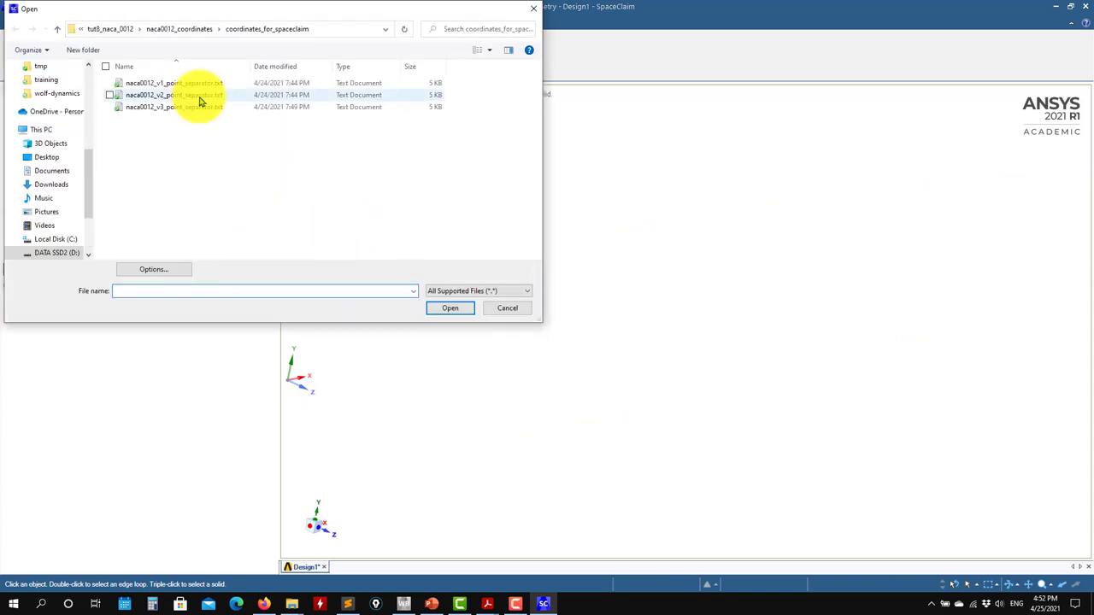
left_click(199, 95)
left_click(456, 313)
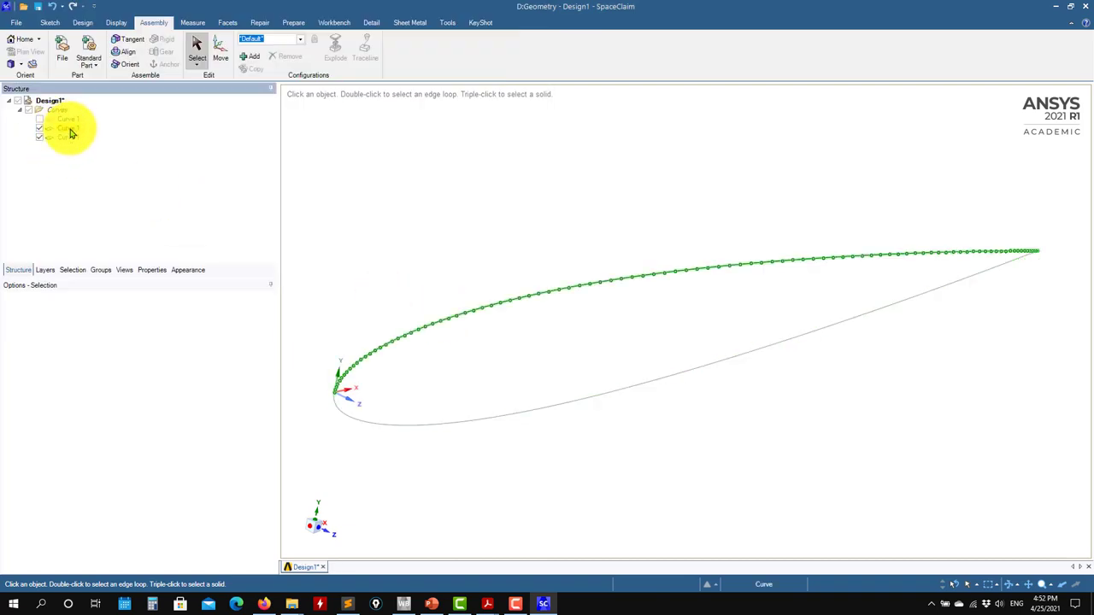
Step: Highlight the lower airfoil curve, and hide both curves imported from the v2 file
left_click(69, 135)
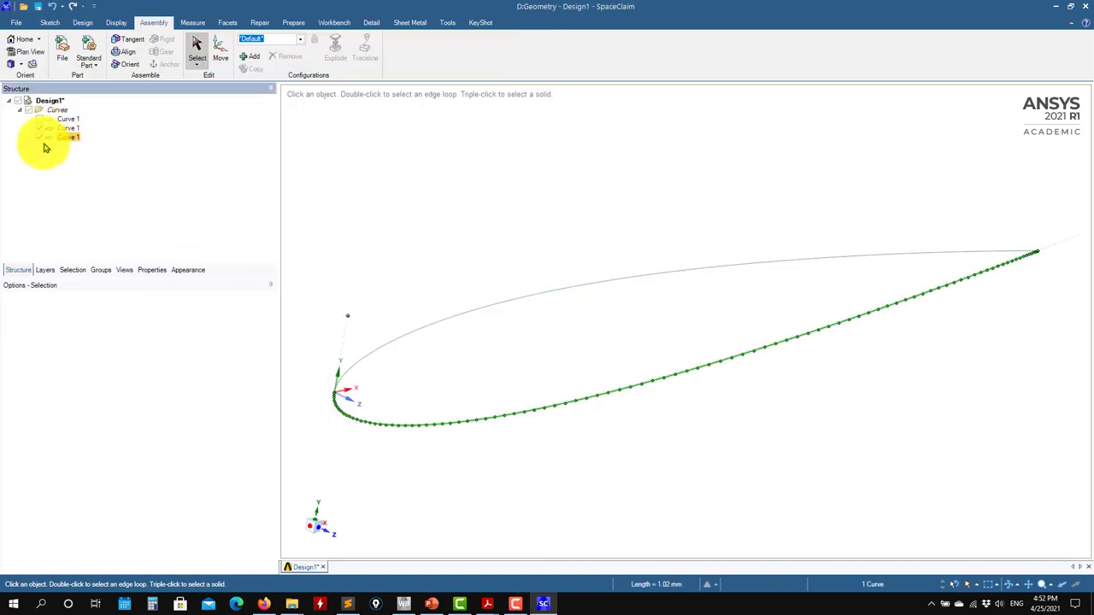
left_click(39, 137)
left_click(28, 109)
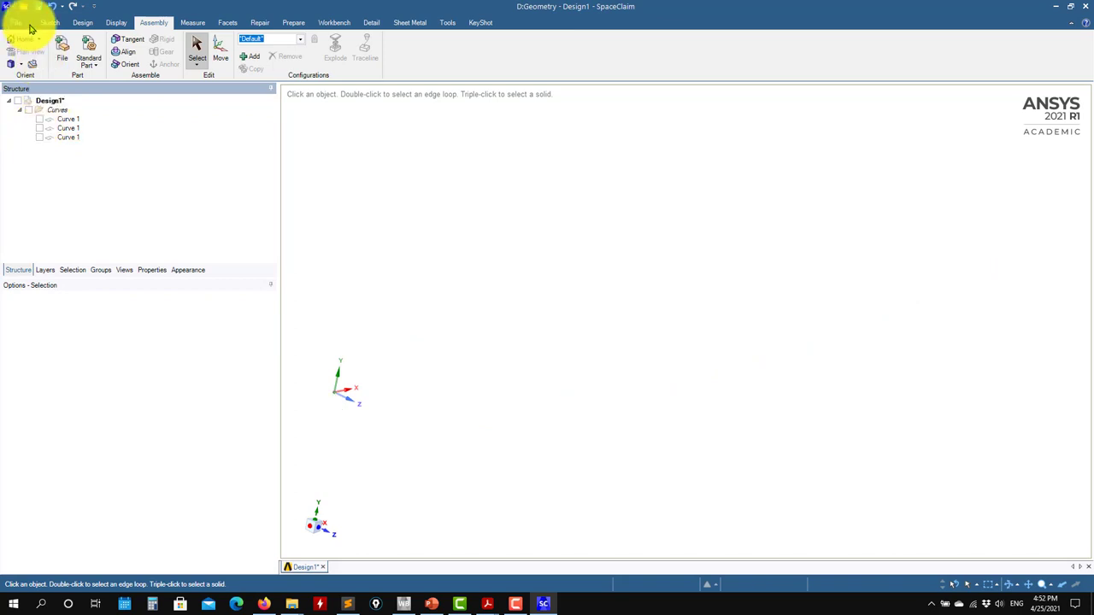
Step: Insert naca0012_v3_point_separator.txt into the design and inspect how its two curves are offset in space
left_click(74, 46)
left_click(176, 108)
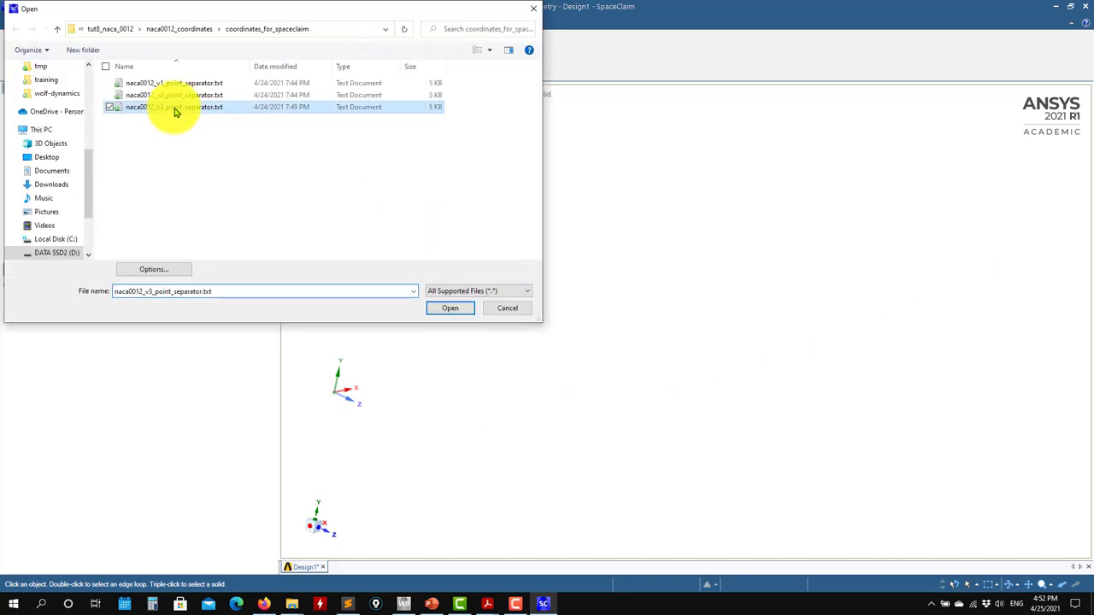
left_click(453, 308)
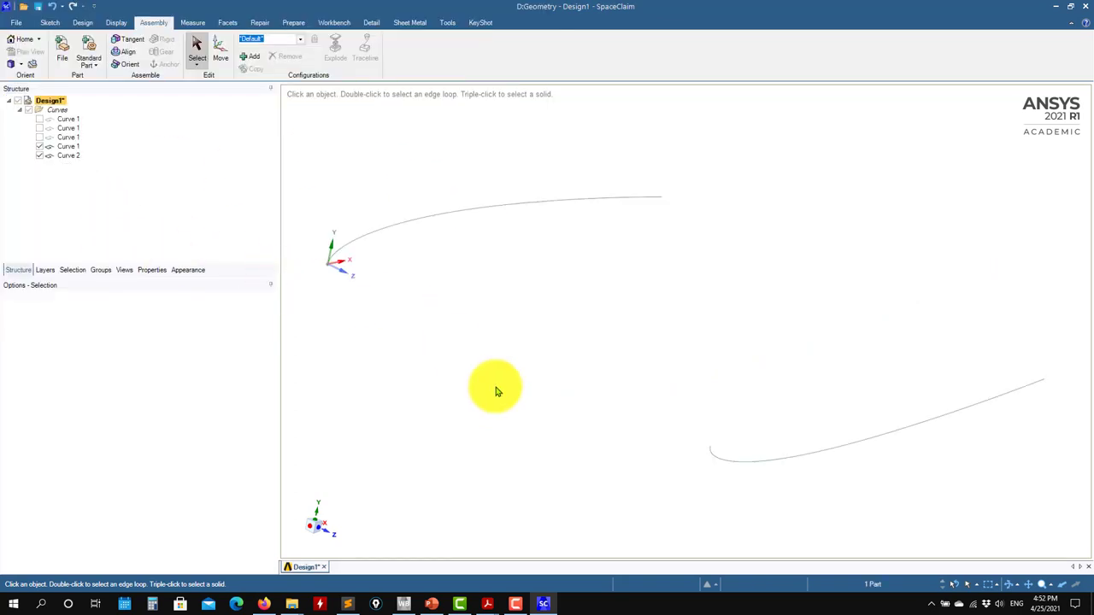
middle_click_drag(497, 384, 682, 395)
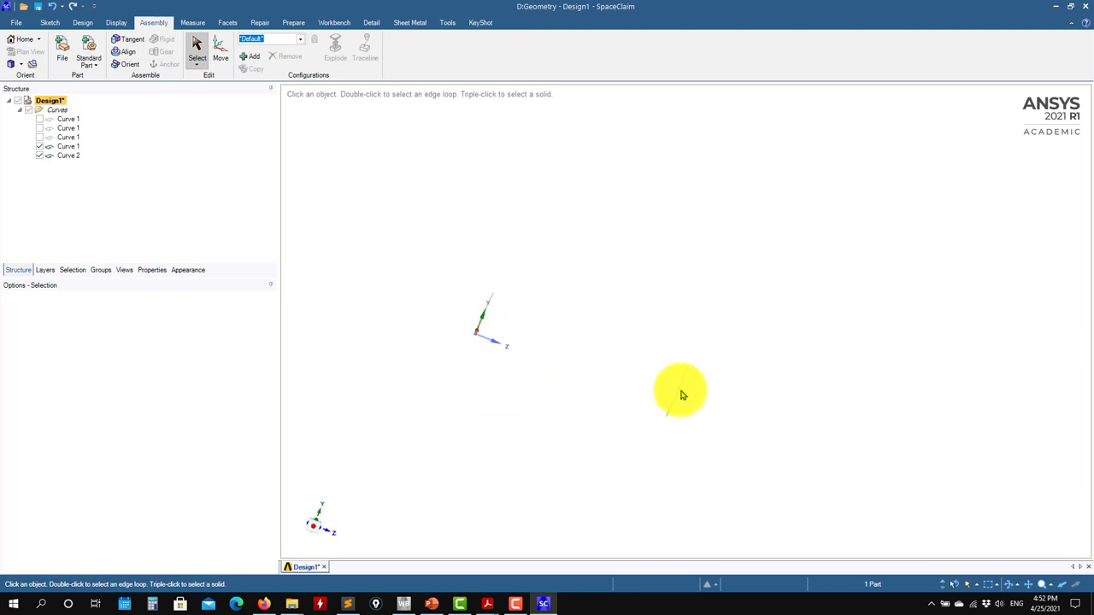
Step: Examine the offset between the upper and lower v3 airfoil curves from several angles
left_click(693, 390)
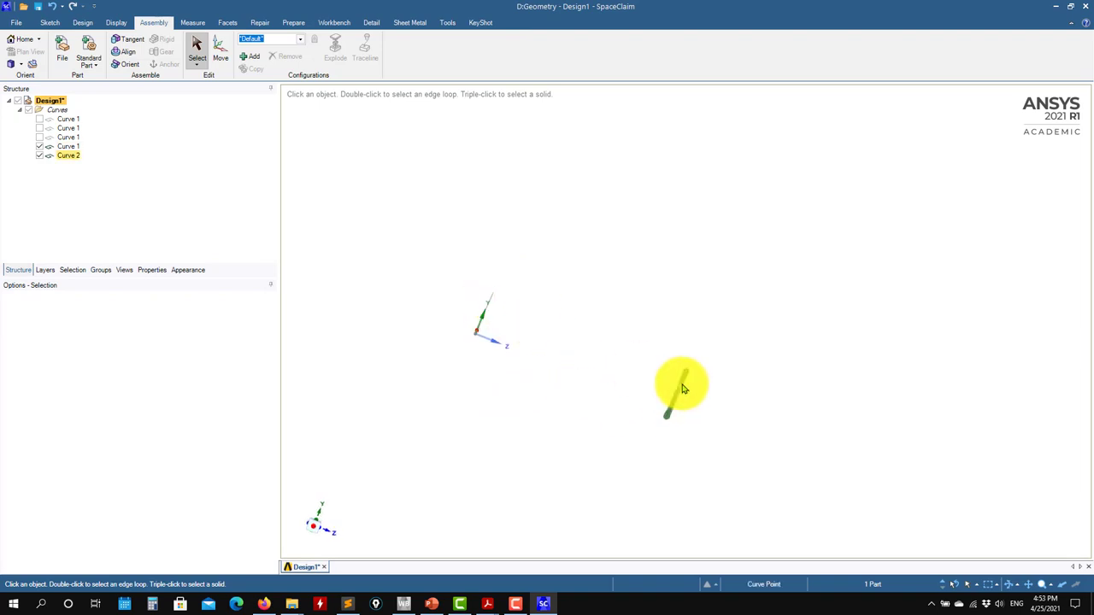
middle_click_drag(552, 362, 472, 337)
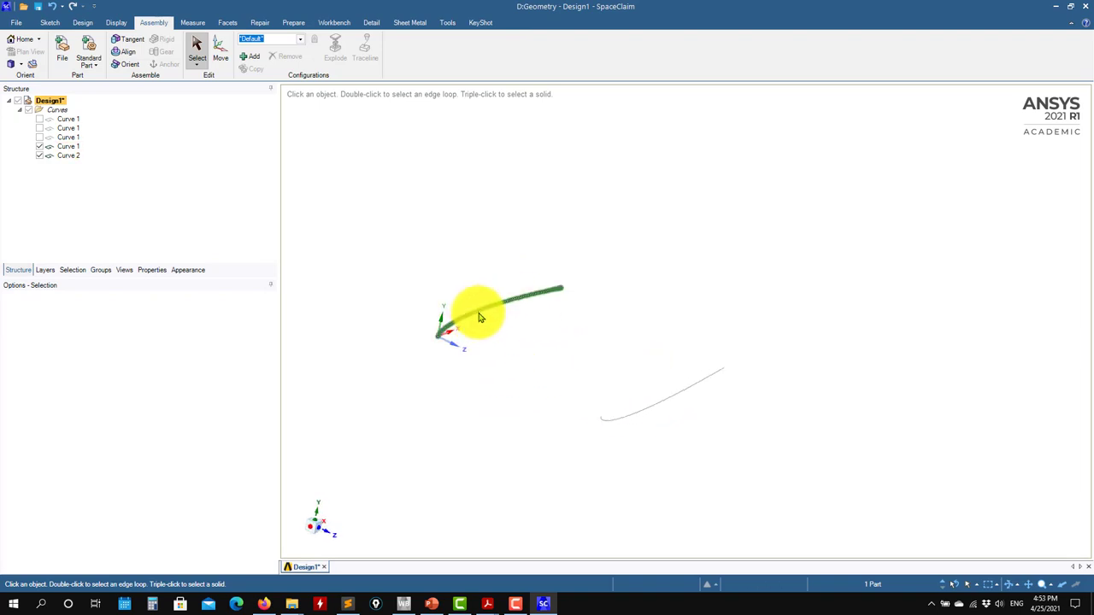
left_click(483, 313)
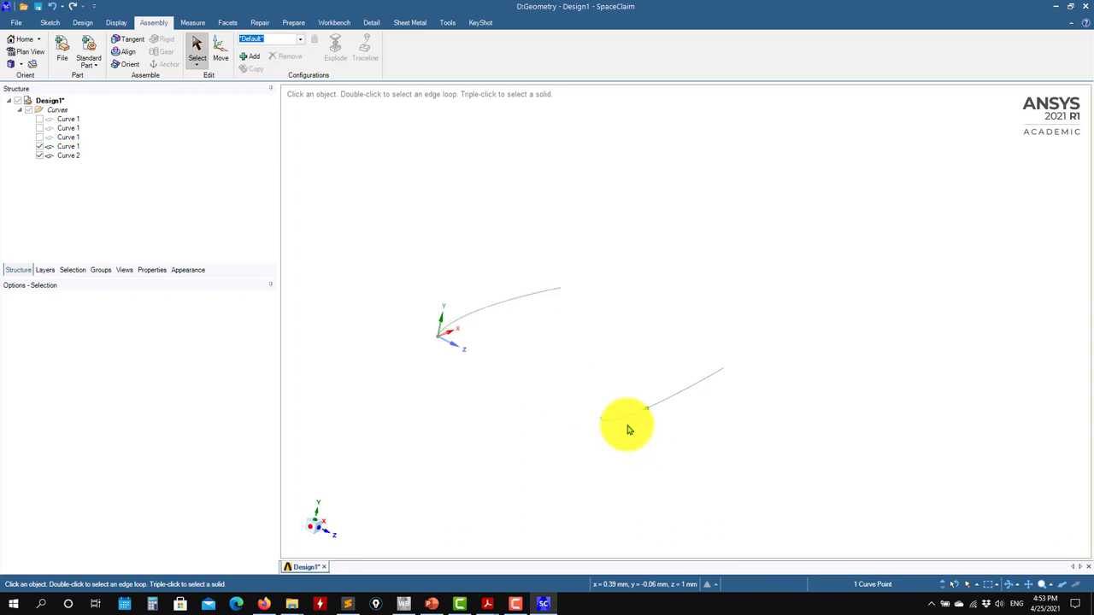
middle_click_drag(629, 419, 755, 443)
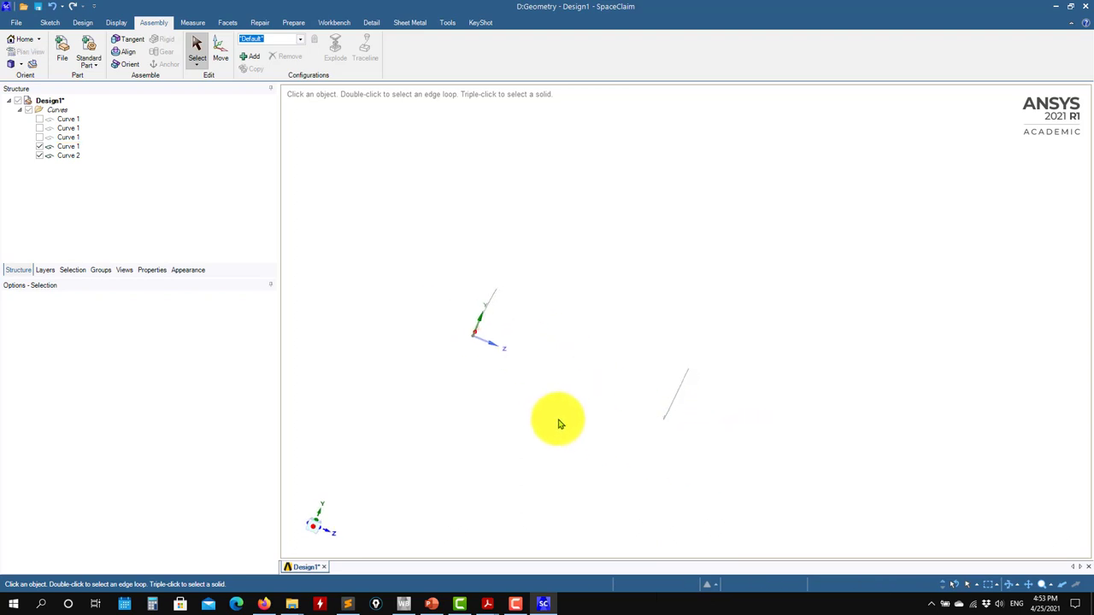
mouse_move(627, 458)
middle_mouse_down()
mouse_move(667, 469)
mouse_move(491, 425)
mouse_move(591, 420)
mouse_move(557, 417)
middle_mouse_up()
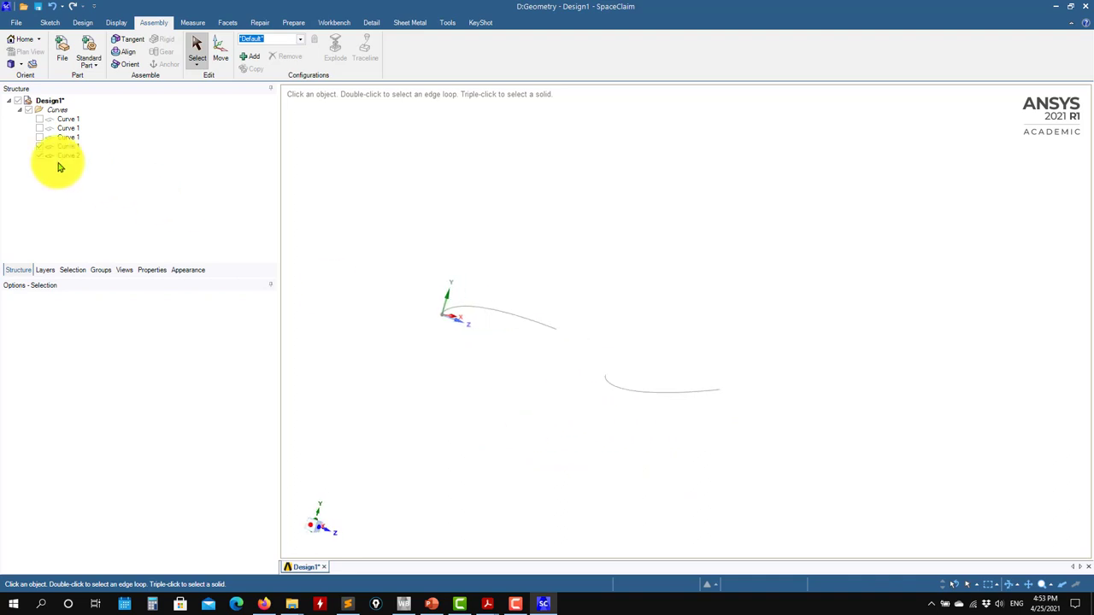
Step: Show only the closed v1 airfoil curve, fill it into a surface and hide the curve
left_click(39, 150)
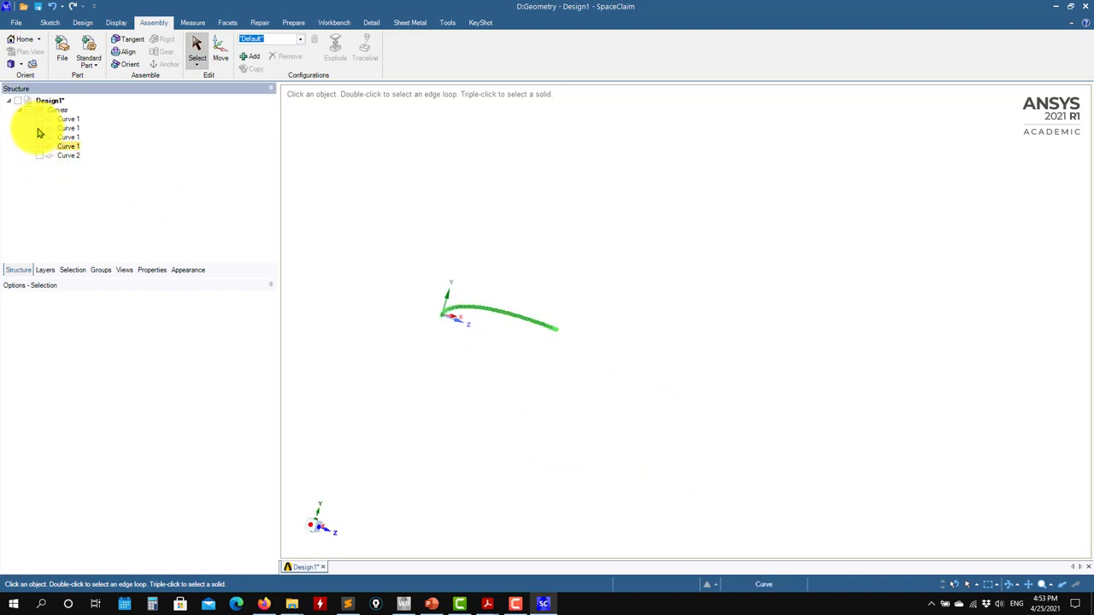
middle_click_drag(340, 262, 364, 232)
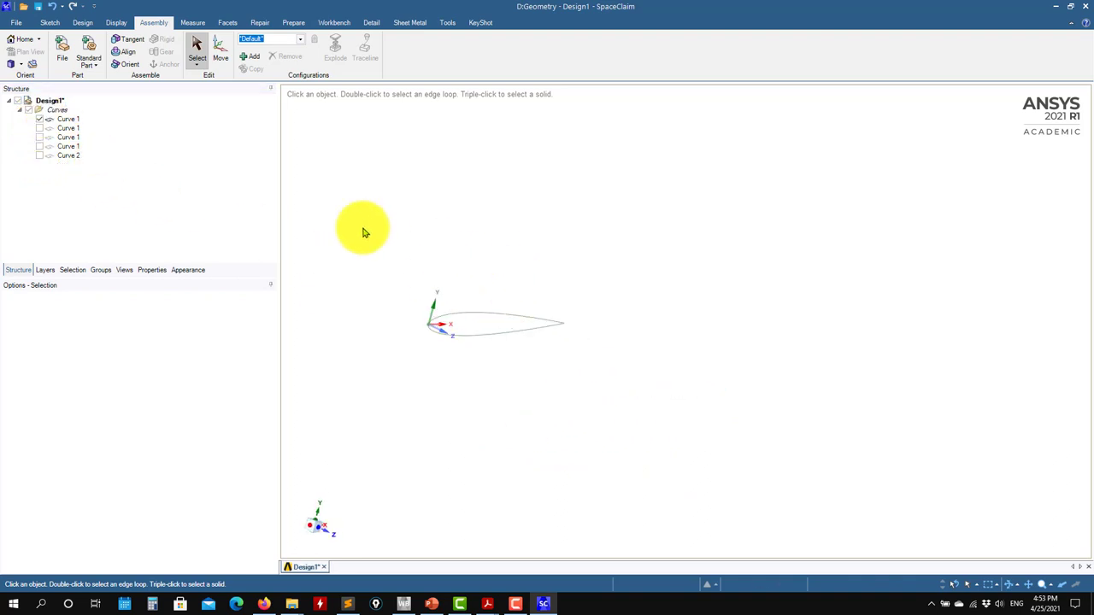
left_click(88, 23)
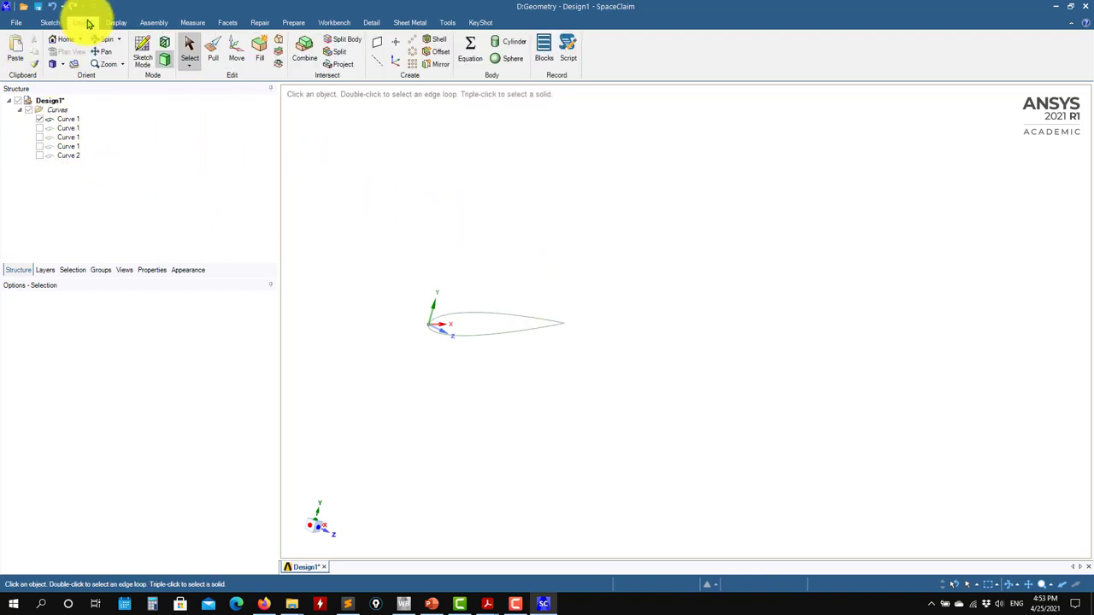
left_click_drag(356, 222, 688, 421)
left_click(260, 52)
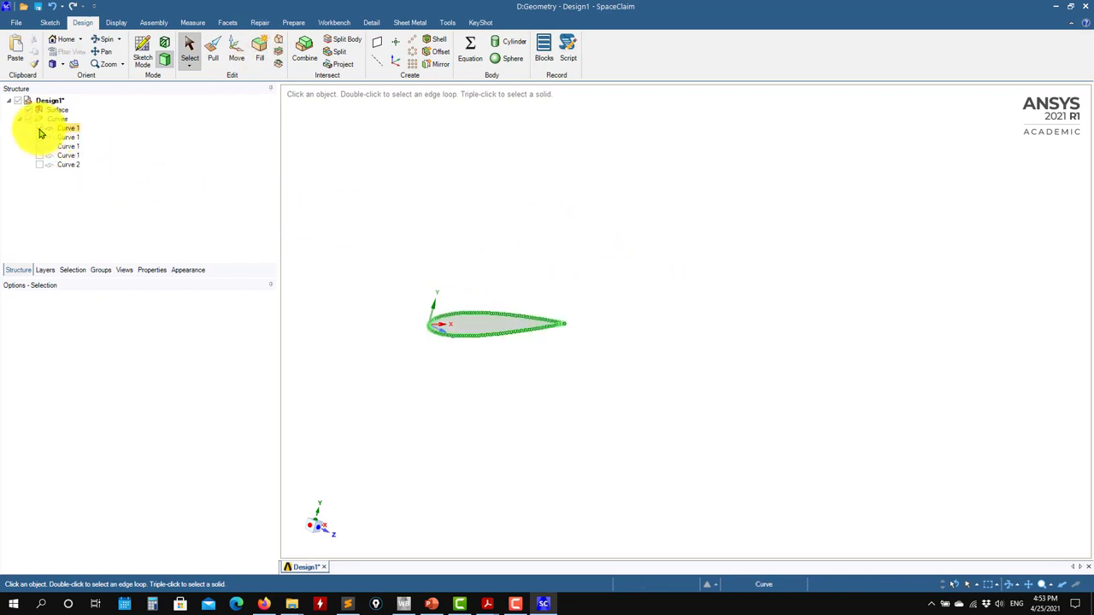
left_click(647, 313)
middle_click_drag(647, 312, 679, 347)
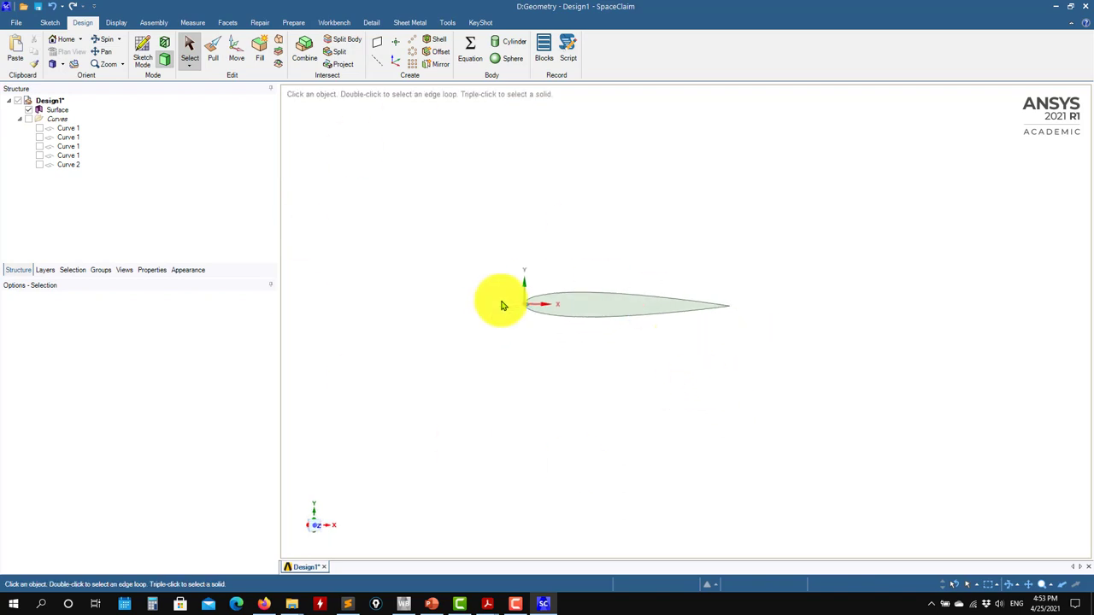
Step: Extrude the v1 airfoil surface about 3.7 mm along the Z axis with Pull
middle_click_drag(530, 424, 529, 337)
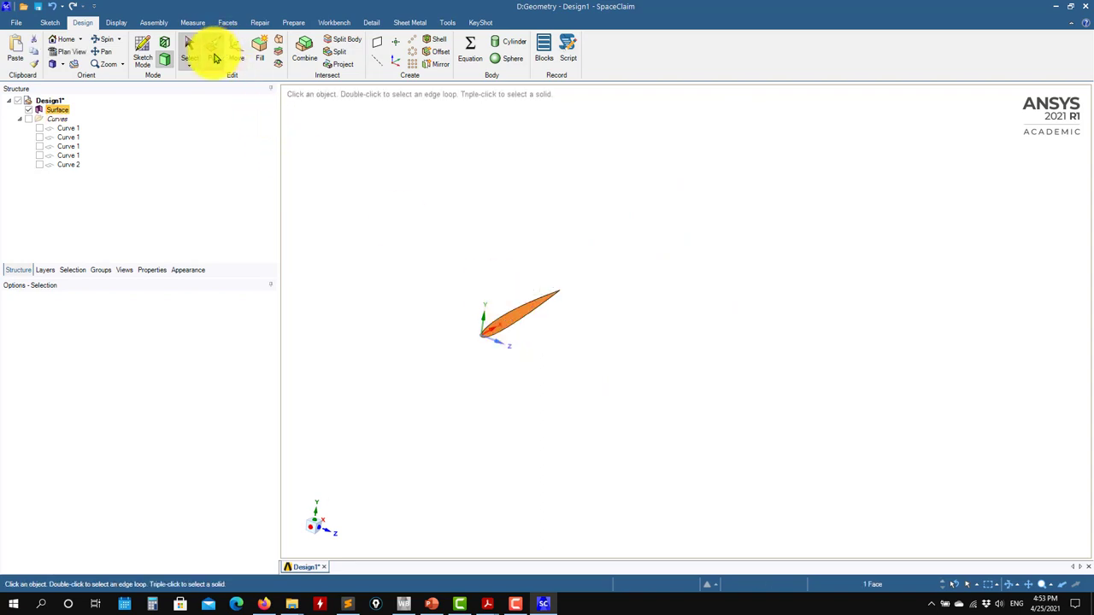
left_click(213, 54)
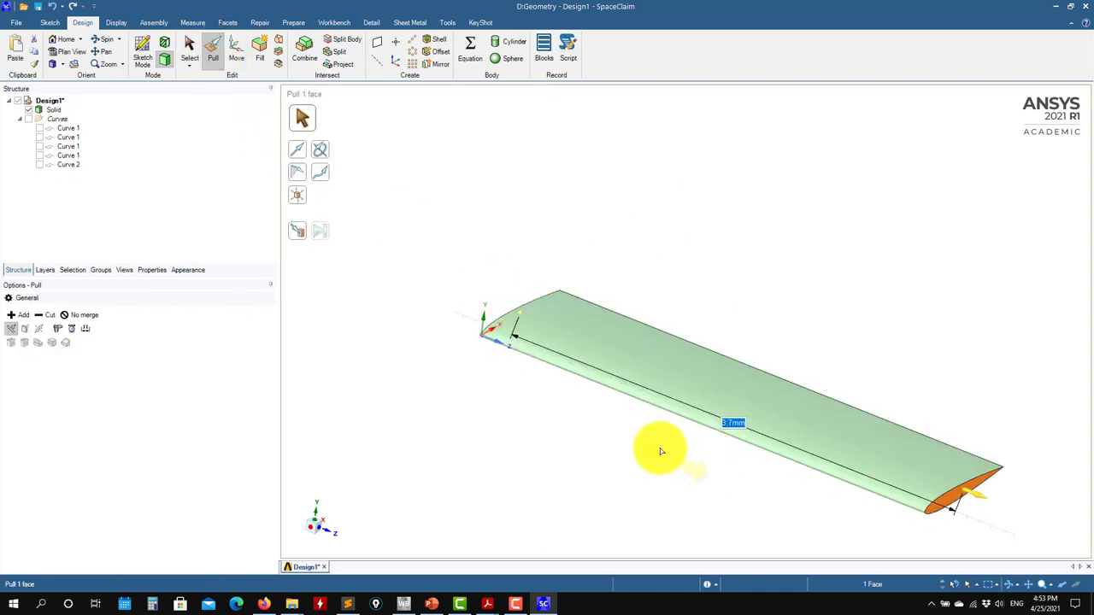
middle_click_drag(659, 447, 564, 439)
Step: Hide the solid, show the upper and lower v2 curves, and fill them into an airfoil surface
left_click(19, 113)
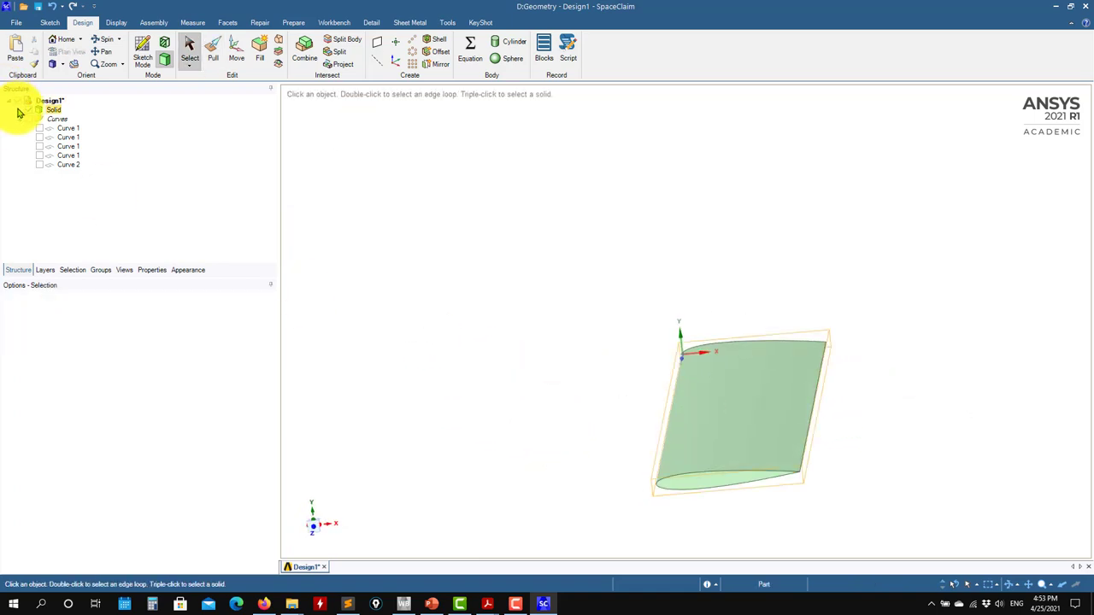
left_click(38, 110)
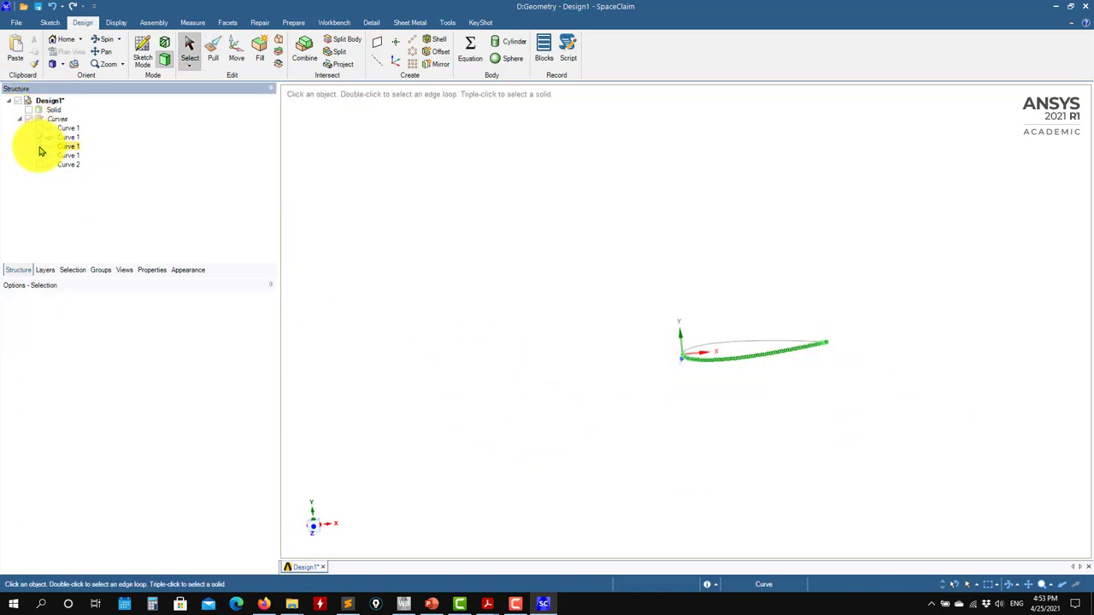
left_click(645, 377)
middle_click_drag(703, 398, 622, 389, "ctrl")
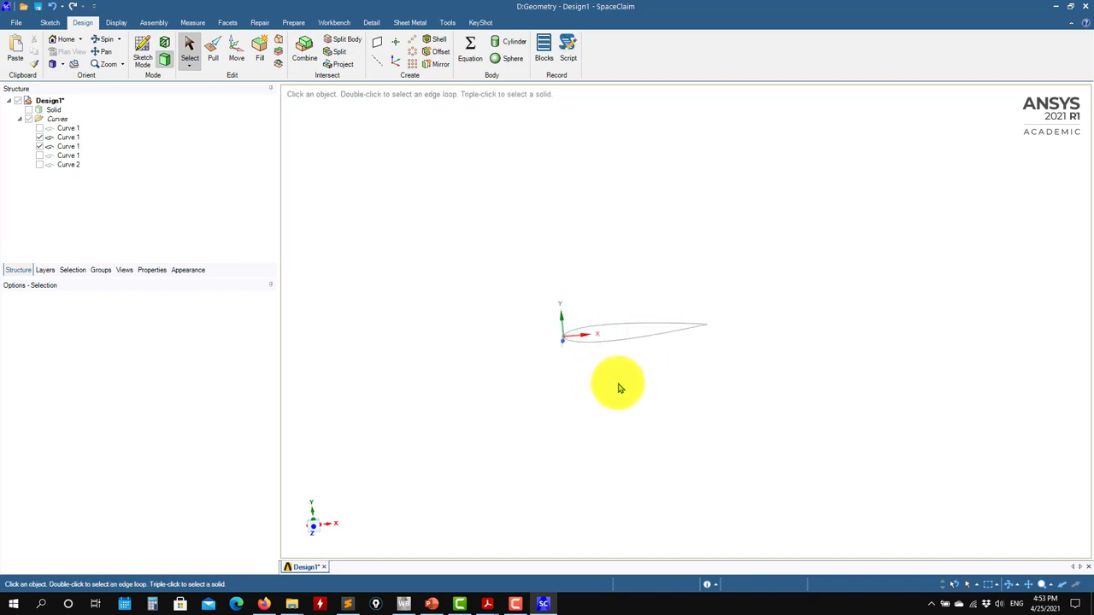
scroll(619, 388, "up", 4)
left_click_drag(412, 157, 974, 428)
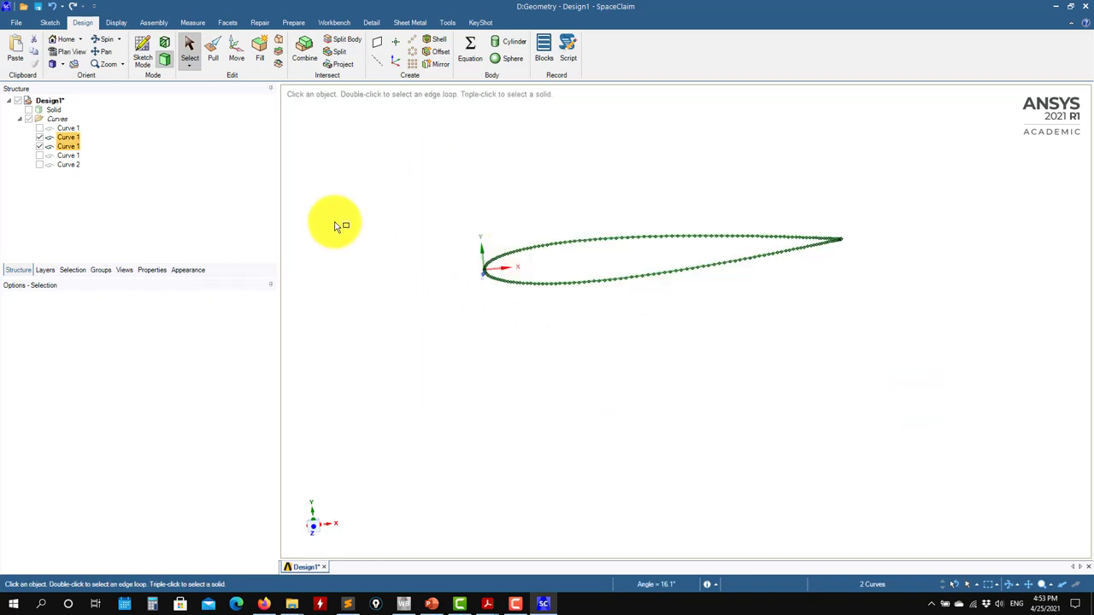
left_click(260, 53)
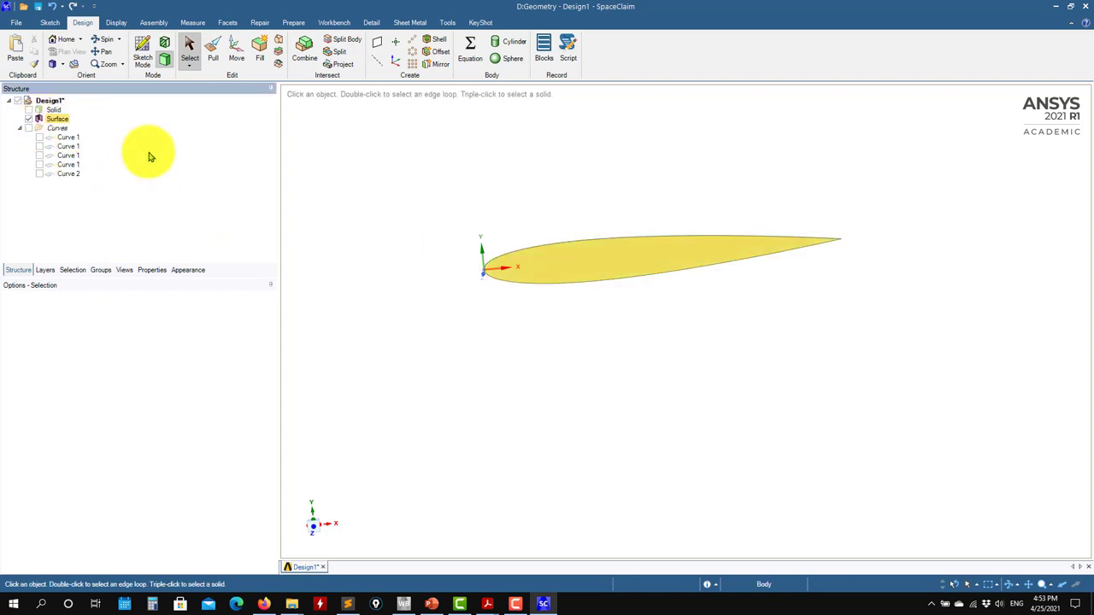
Step: Compare the boundary edges of the v2 airfoil surface with the end-face edge of the v1 solid
left_click(632, 283)
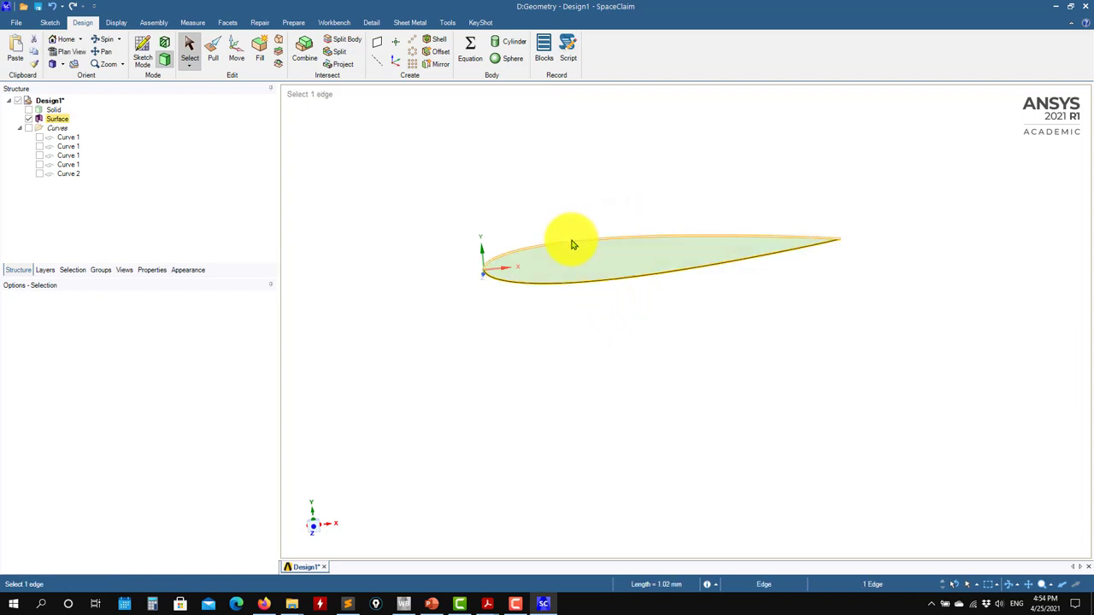
left_click(562, 335)
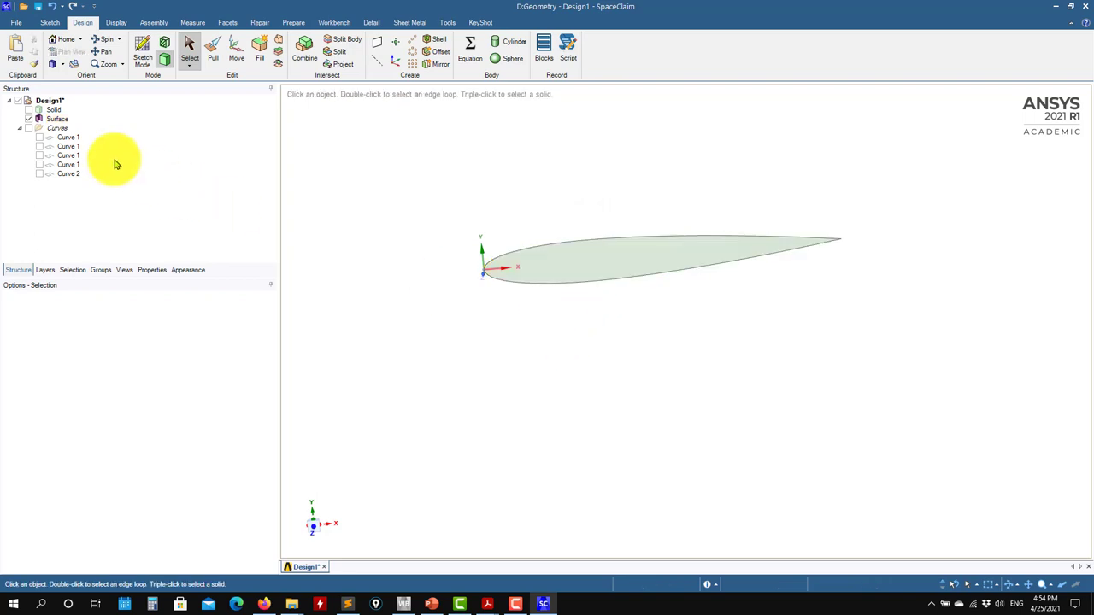
left_click(28, 110)
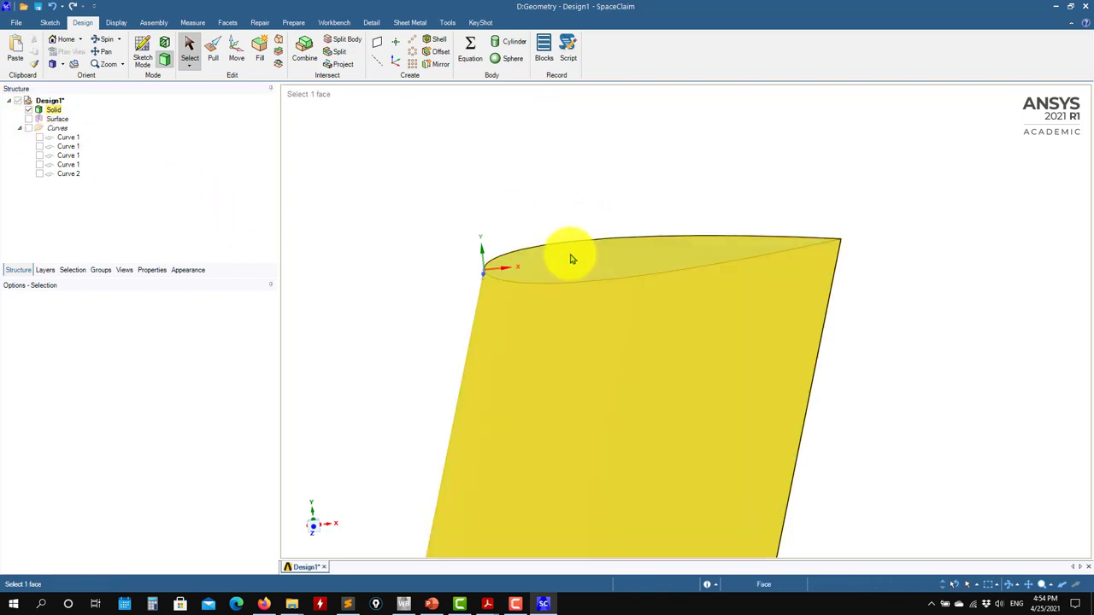
middle_click_drag(635, 330, 562, 507)
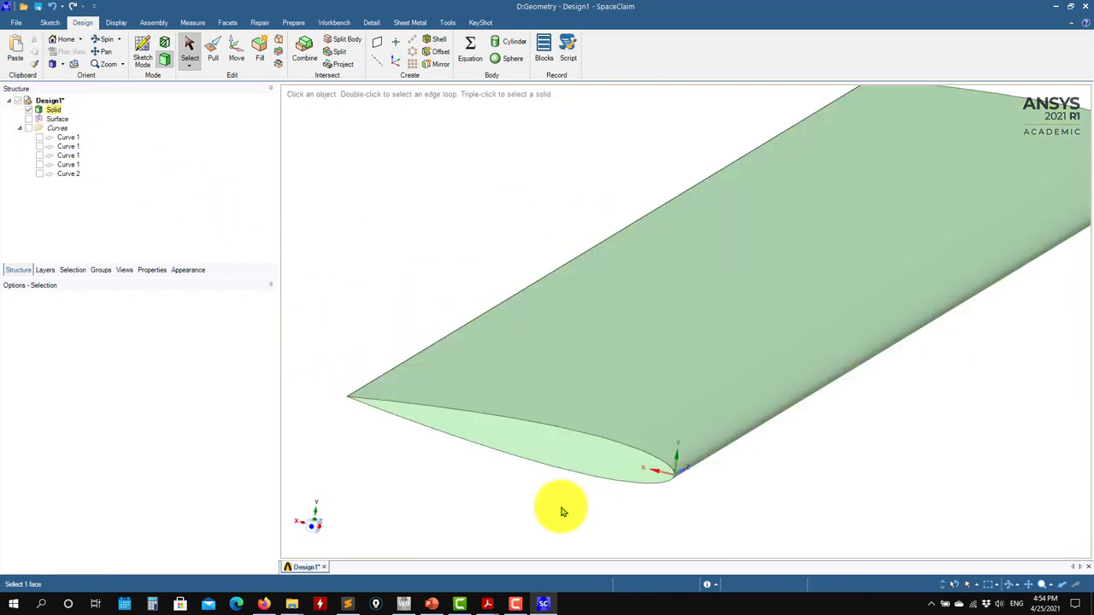
left_click(601, 486)
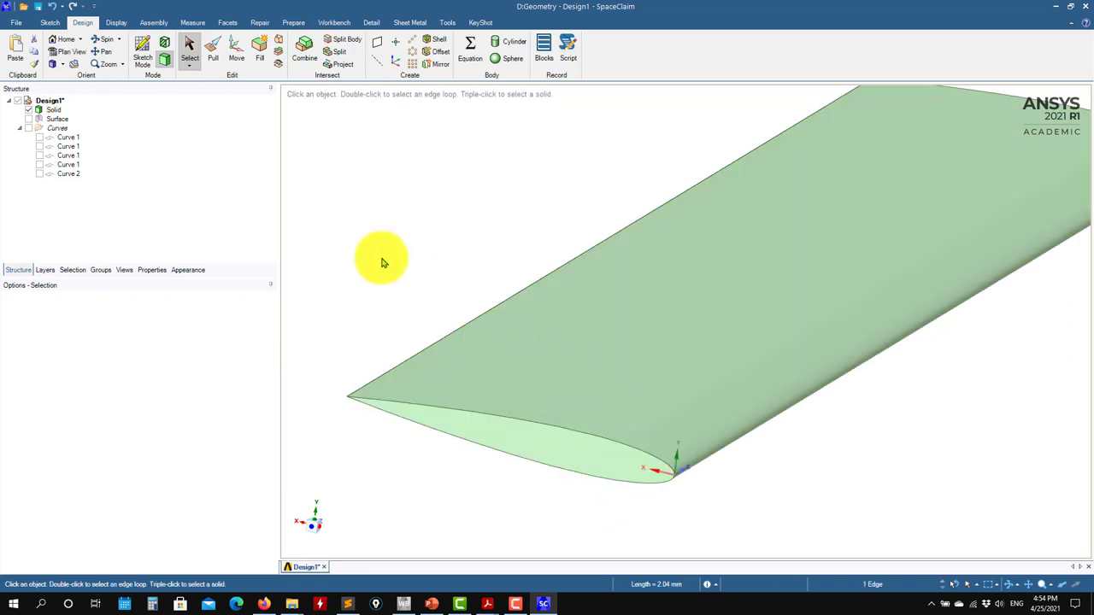
Step: Show only the v2 airfoil surface and extrude it about 0.71 mm along the Z axis with Pull
left_click(28, 110)
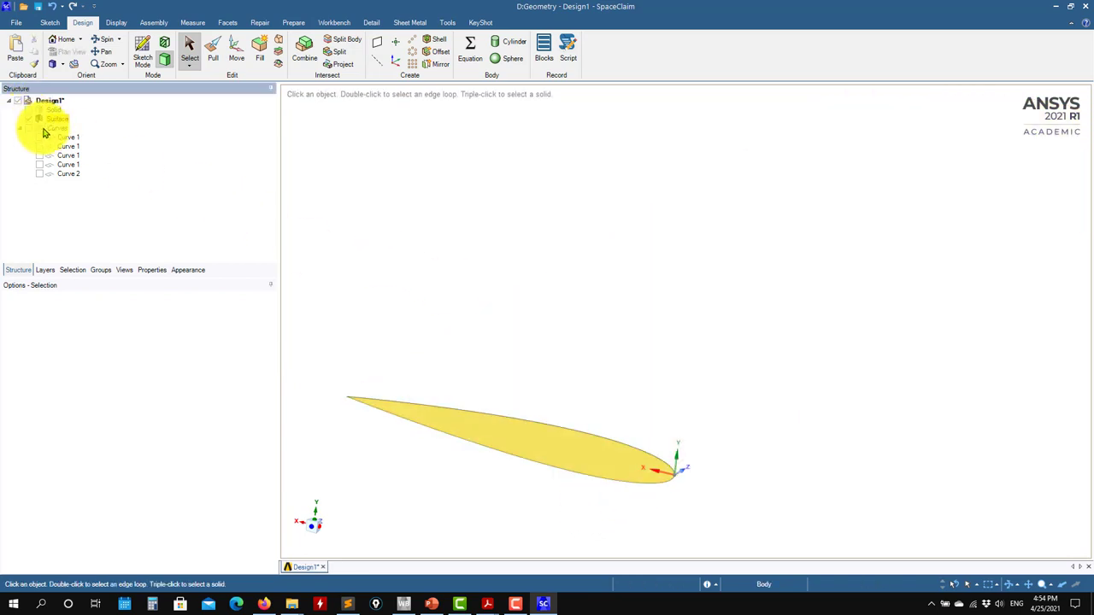
middle_click_drag(559, 288, 506, 437)
left_click(505, 436)
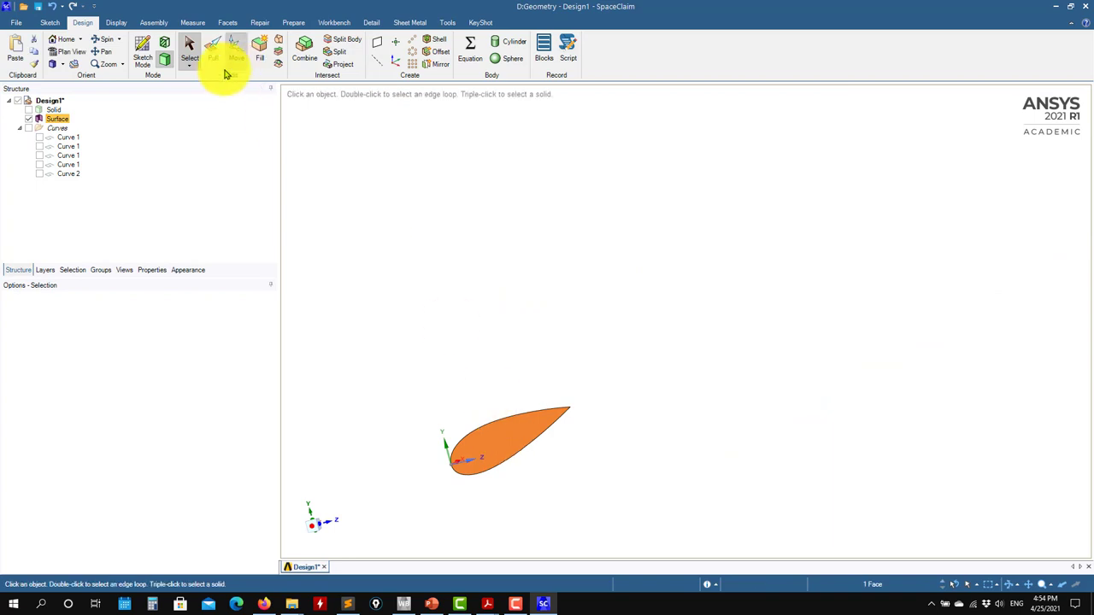
key("p")
left_click_drag(501, 441, 727, 410)
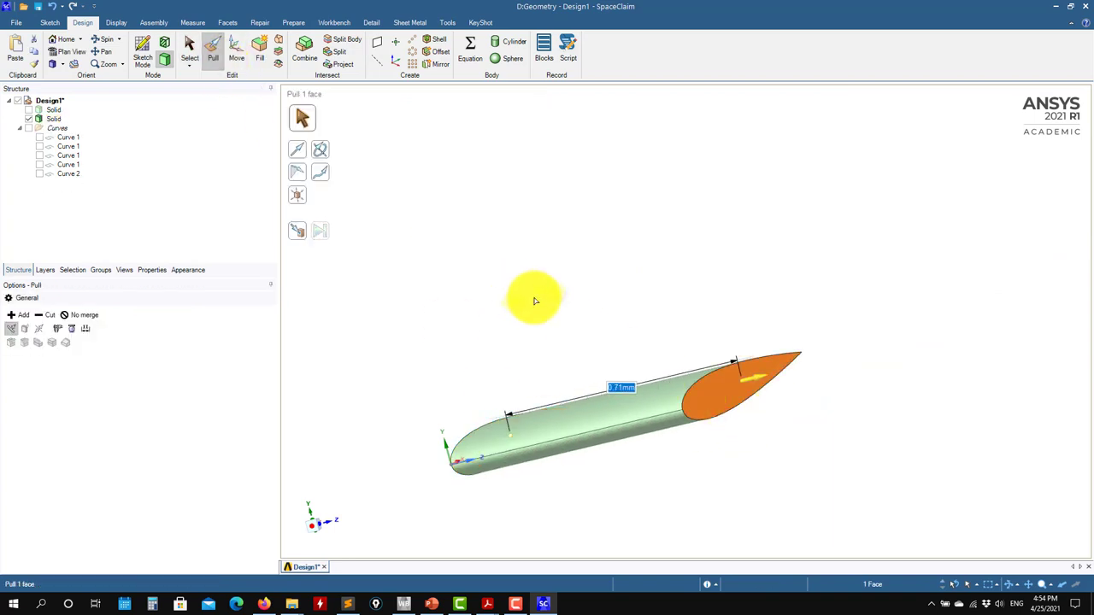
Step: Examine the edges and faces of the extruded v2 solid, including its end face and leading edge
middle_click_drag(535, 301, 672, 330)
left_click(506, 432)
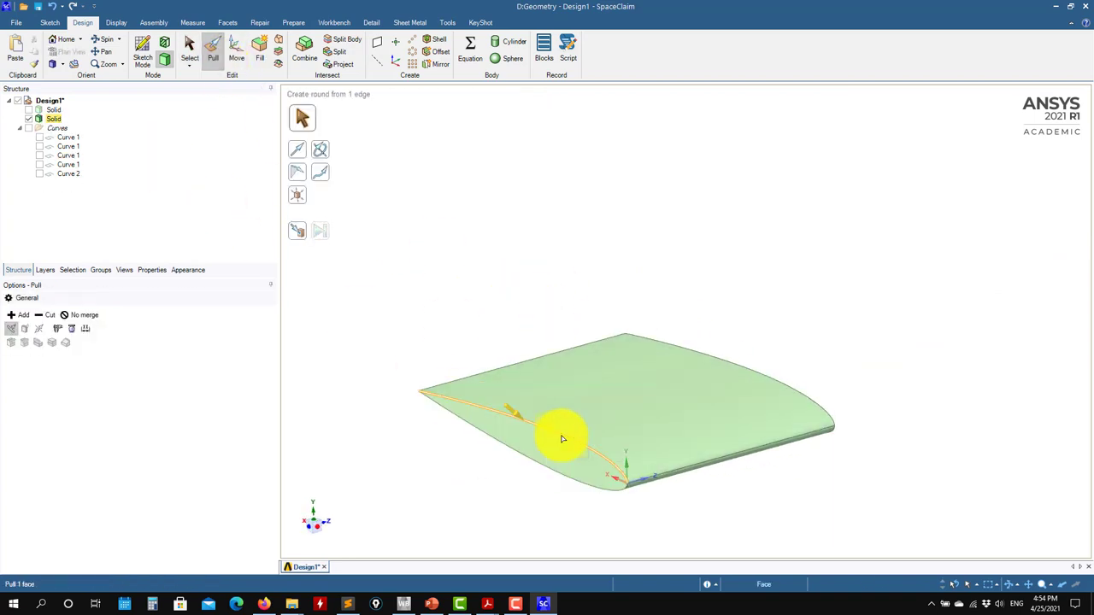
middle_click_drag(563, 437, 563, 476)
left_click(562, 476)
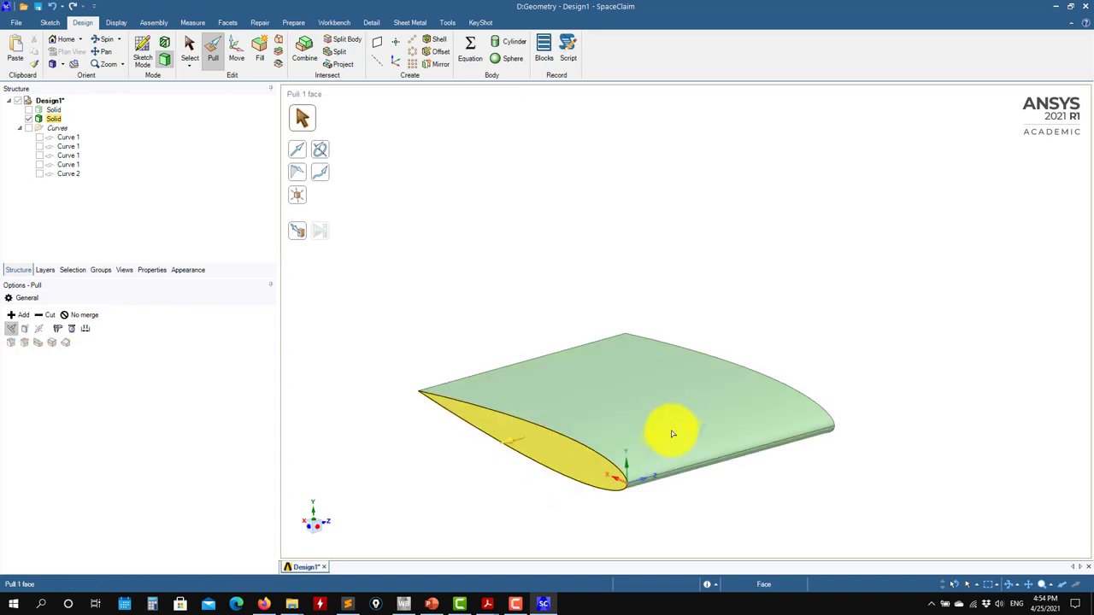
left_click(672, 435)
middle_click_drag(672, 435, 738, 417)
left_click(738, 432)
left_click(696, 371)
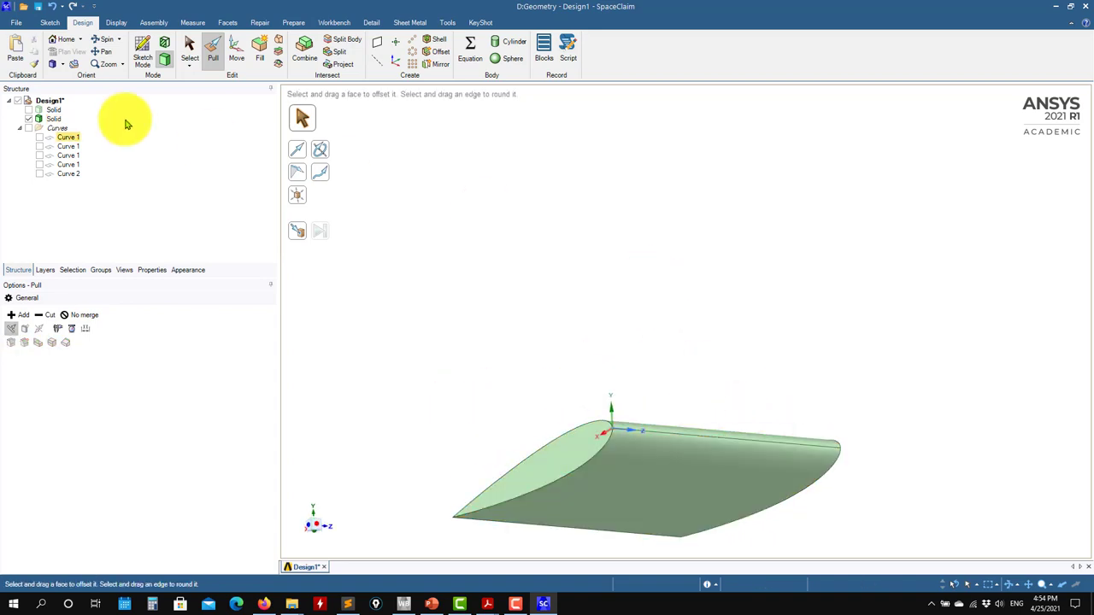
Step: Display only the longer v1 solid and examine its faces and leading edge from several angles
left_click(30, 111)
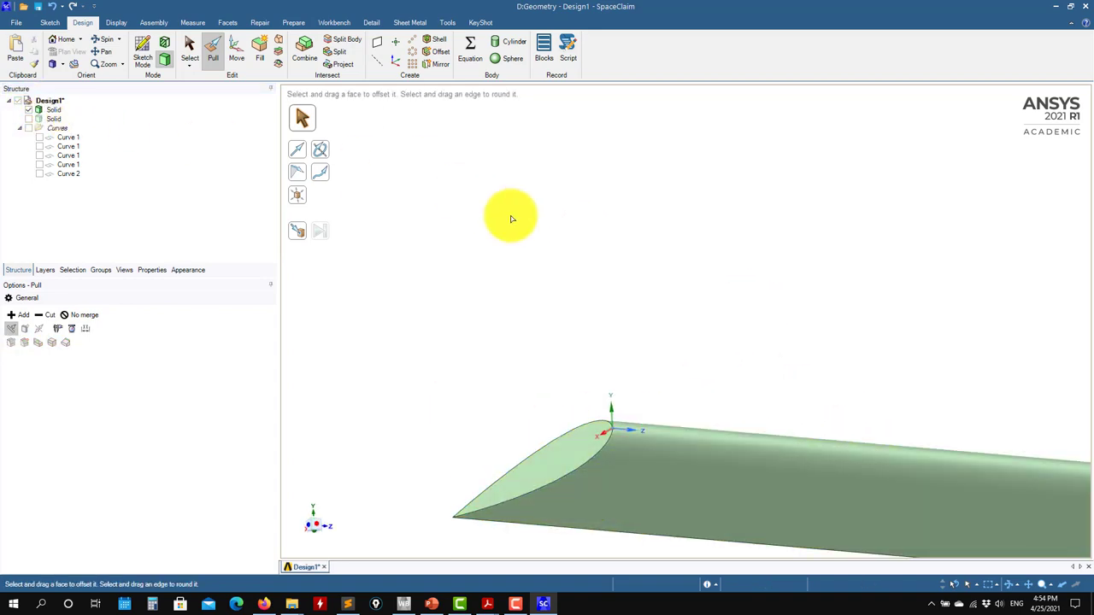
middle_click_drag(508, 219, 692, 378)
left_click(691, 379)
middle_click_drag(682, 538, 577, 415)
left_click(565, 398)
key("s")
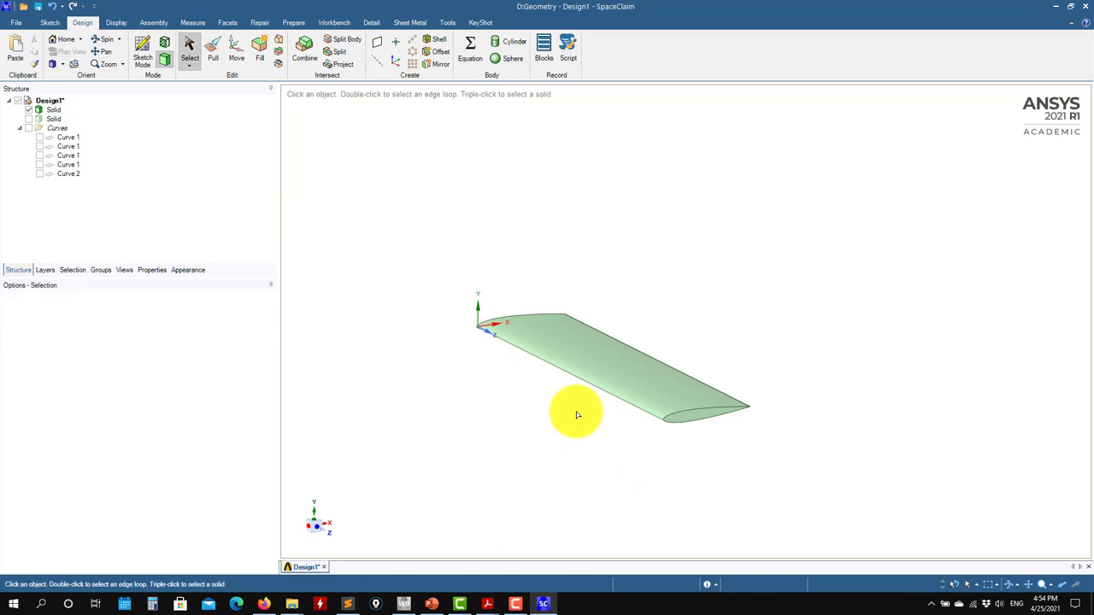
Step: Switch the display back to the shorter v2 solid and examine its separate upper and lower faces
left_click(29, 111)
middle_click_drag(547, 427, 548, 359)
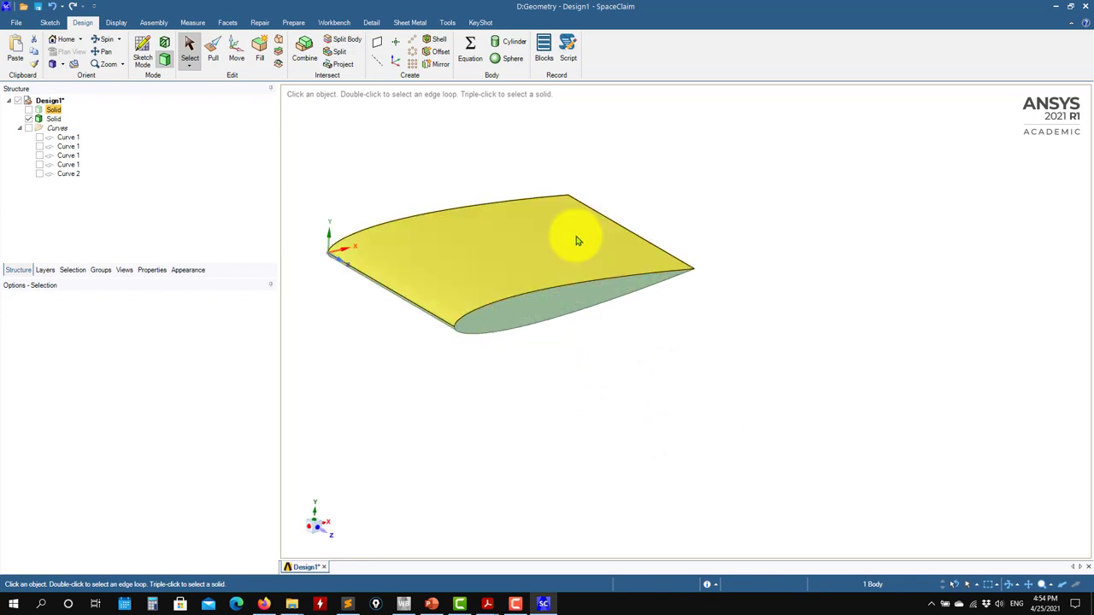
left_click(524, 284)
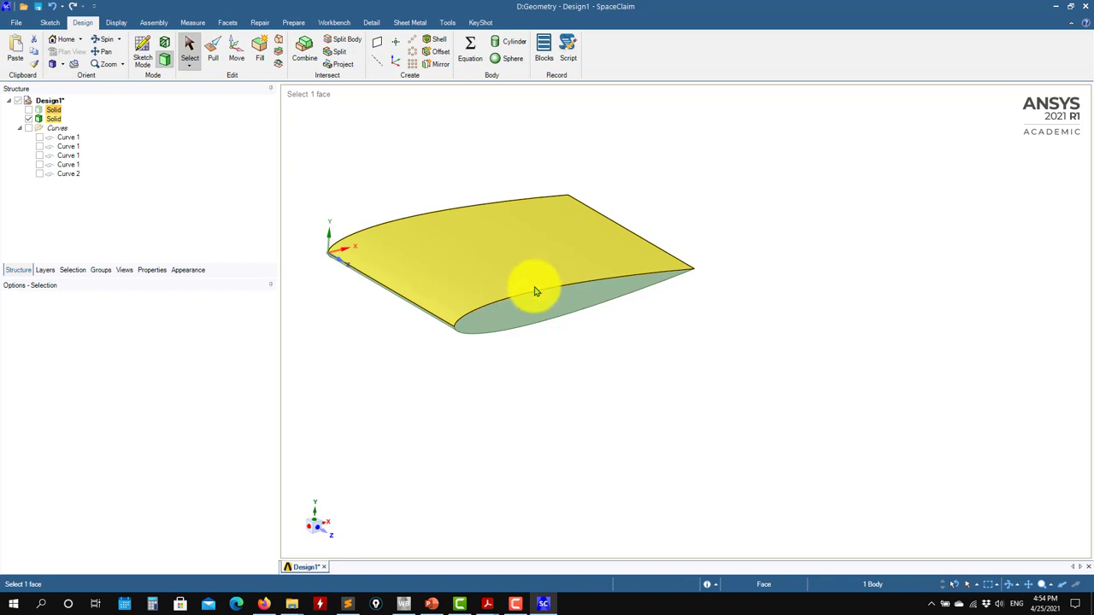
left_click(964, 171)
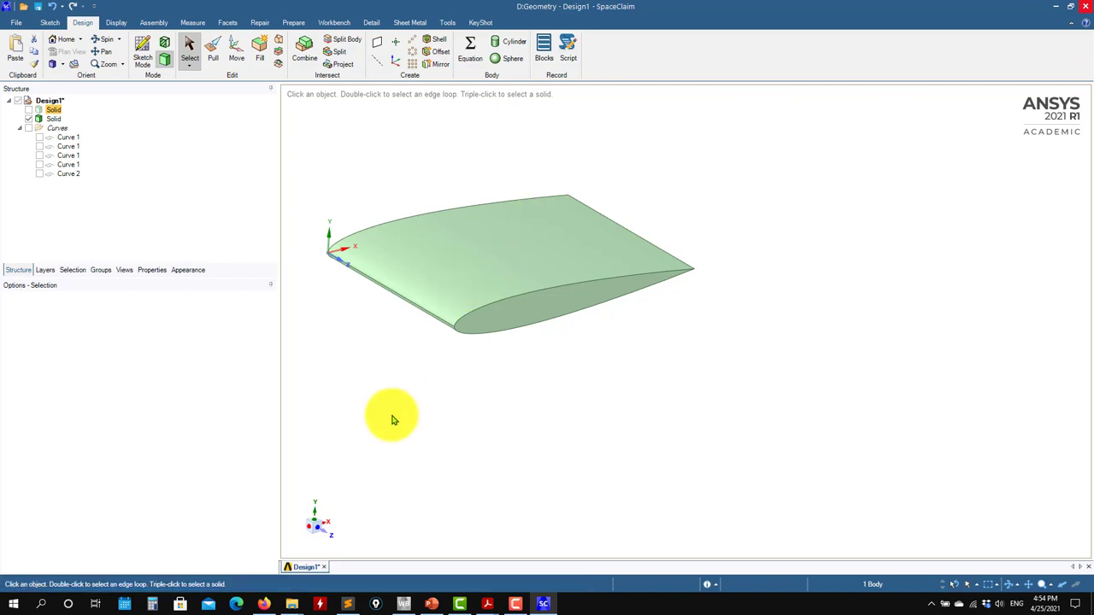
Step: Close SpaceClaim and minimize File Explorer to return to the Workbench project schematic
key("alt+F4")
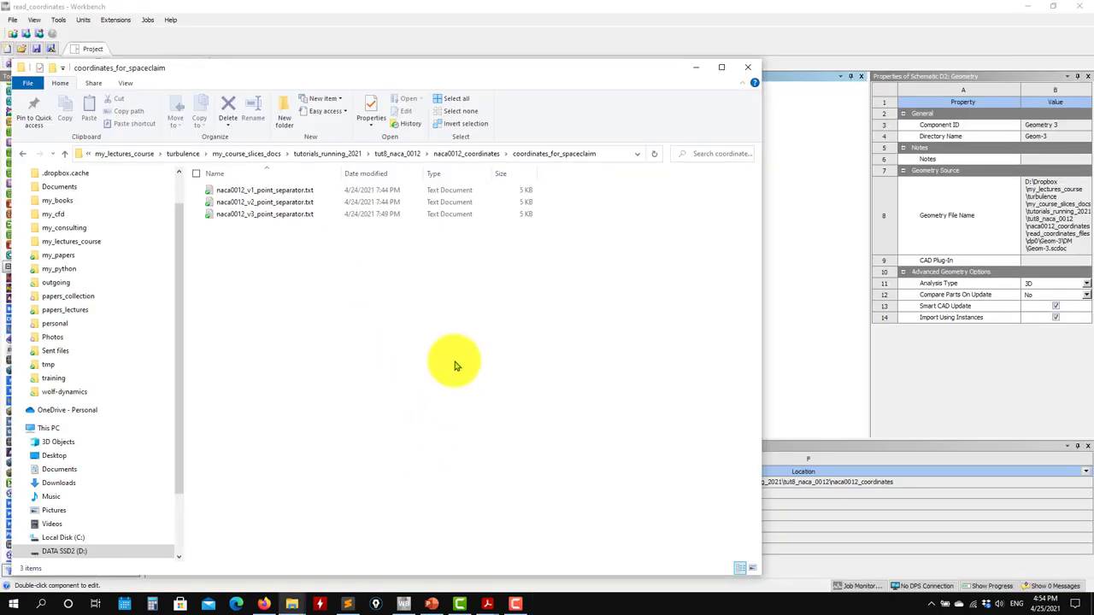
left_click(697, 68)
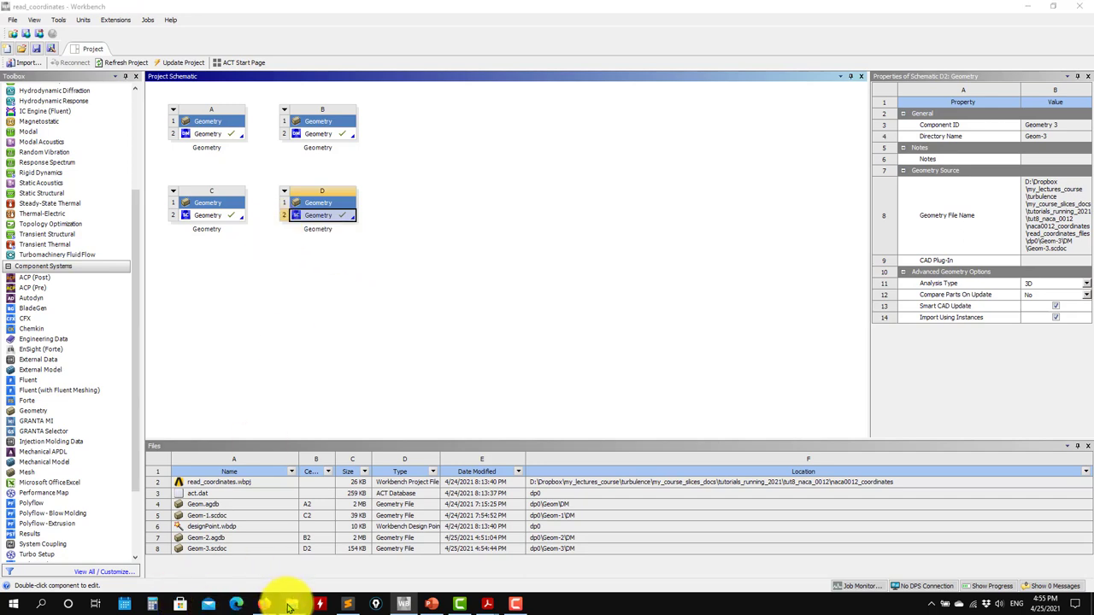
Step: In File Explorer, look through tut8_naca_0012's geometry_mesh_case folder and its Rectangular-domain-parametric subfolder, and minimize the window
mouse_move(289, 606)
left_click(201, 555)
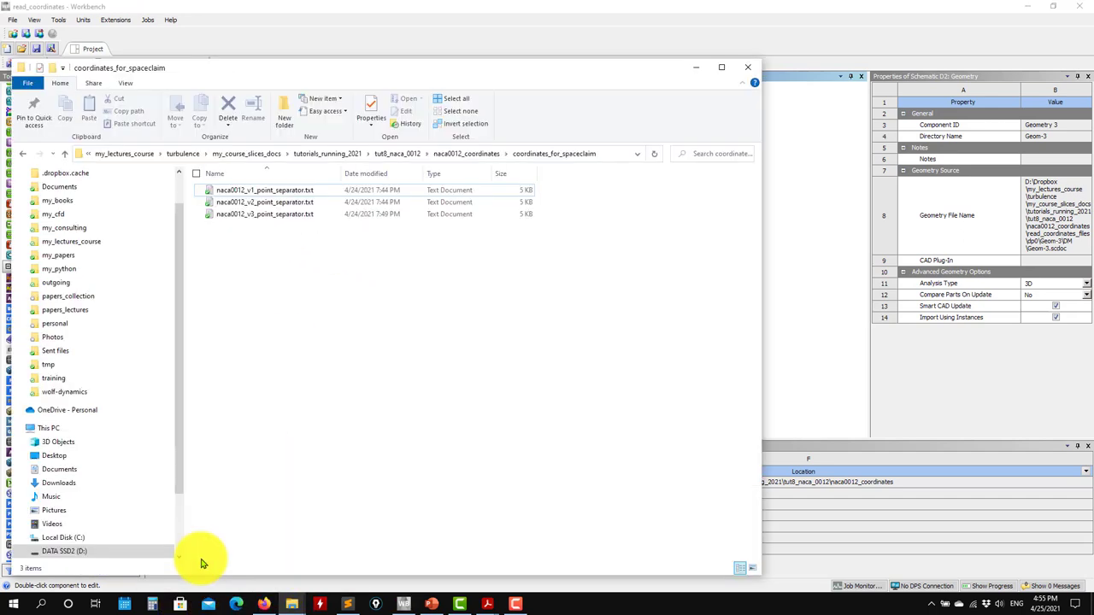
left_click(65, 154)
left_click(65, 154)
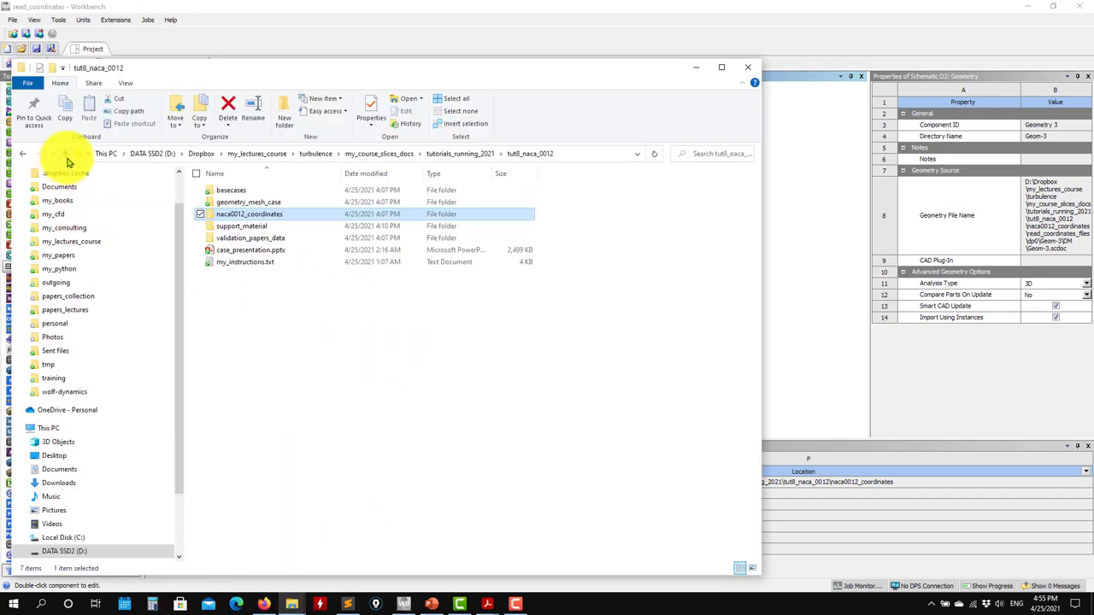
double_click(248, 202)
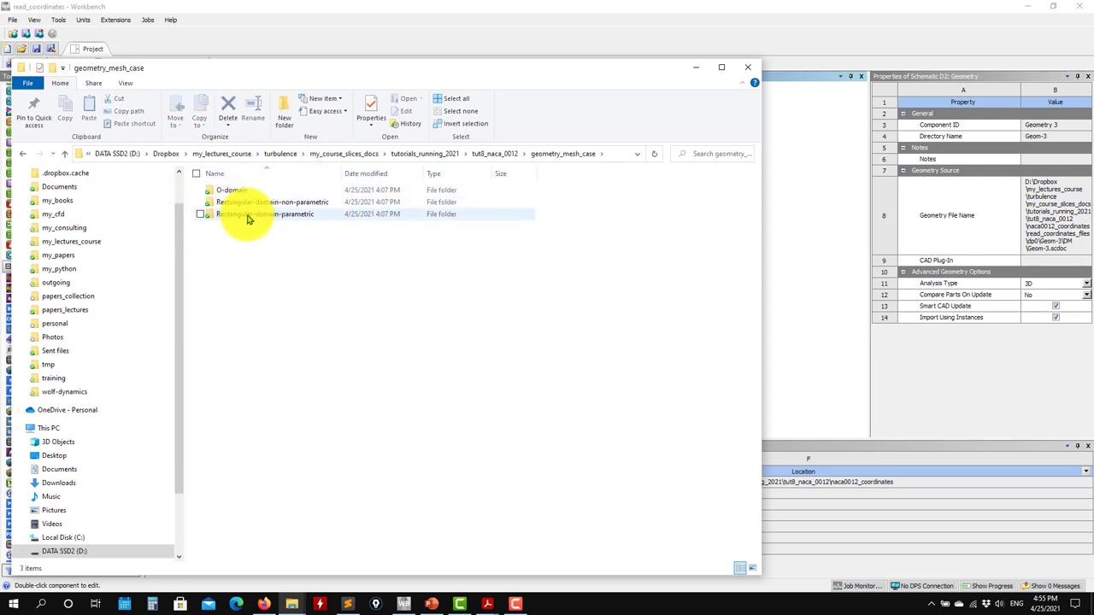
double_click(246, 217)
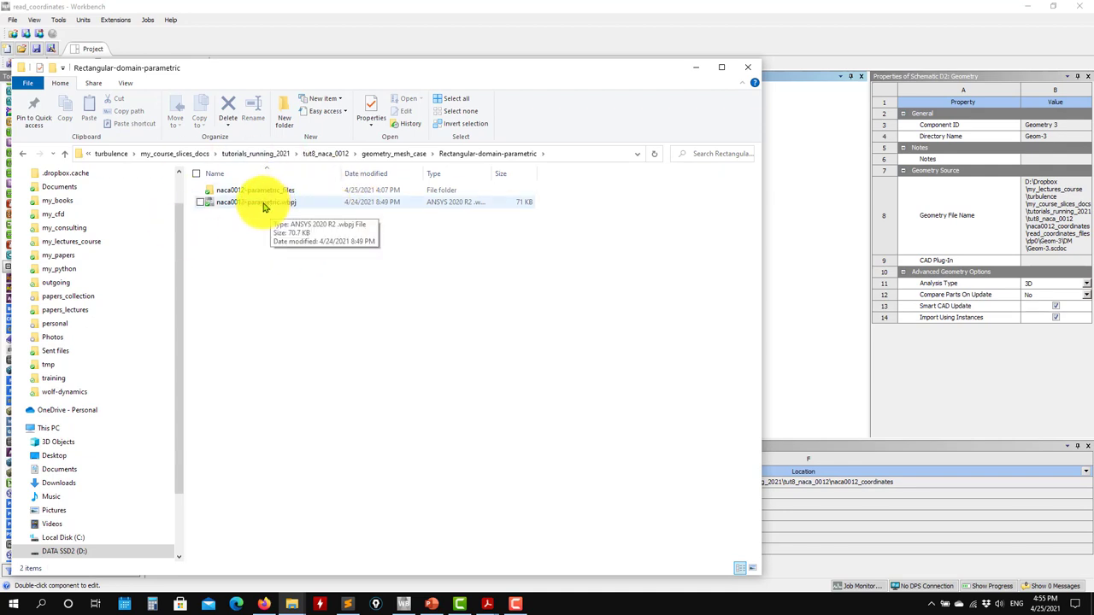
left_click(697, 67)
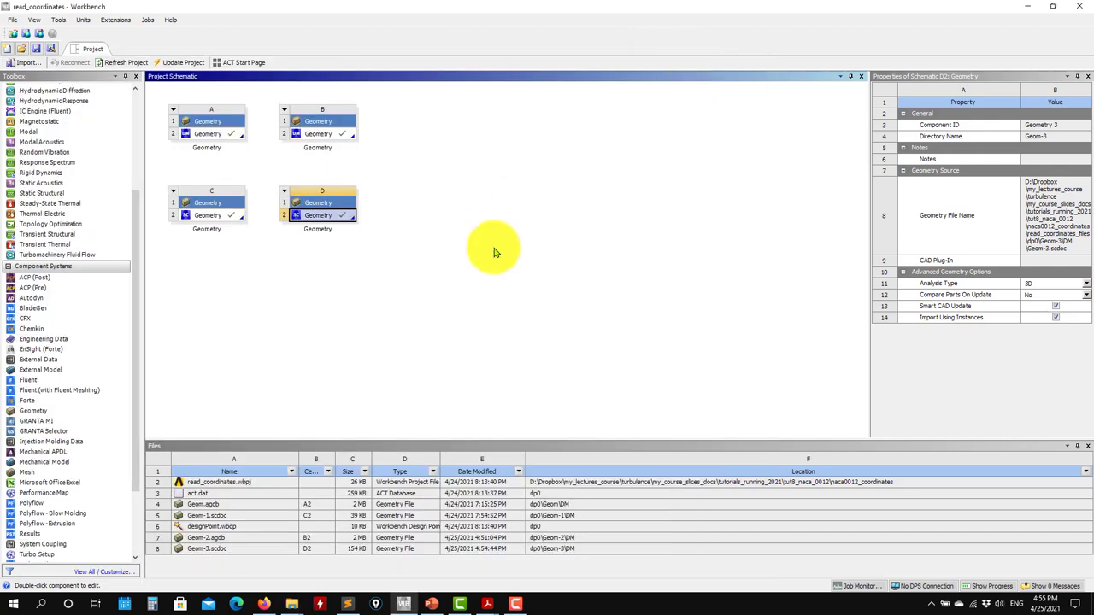